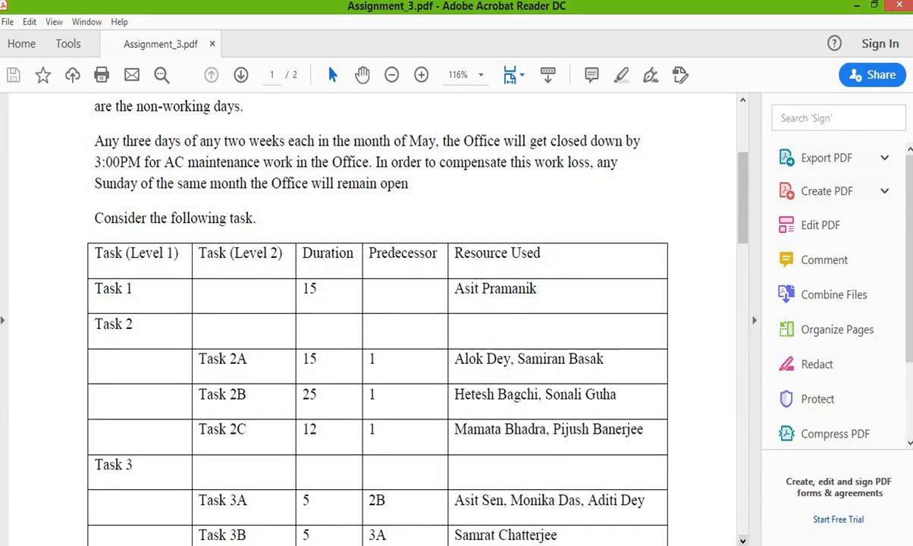
Review the assignment PDF's task table, statutory holidays, calendar requirement and list of requested outputs.
scroll(380, 319, down, 4)
scroll(372, 318, down, 10)
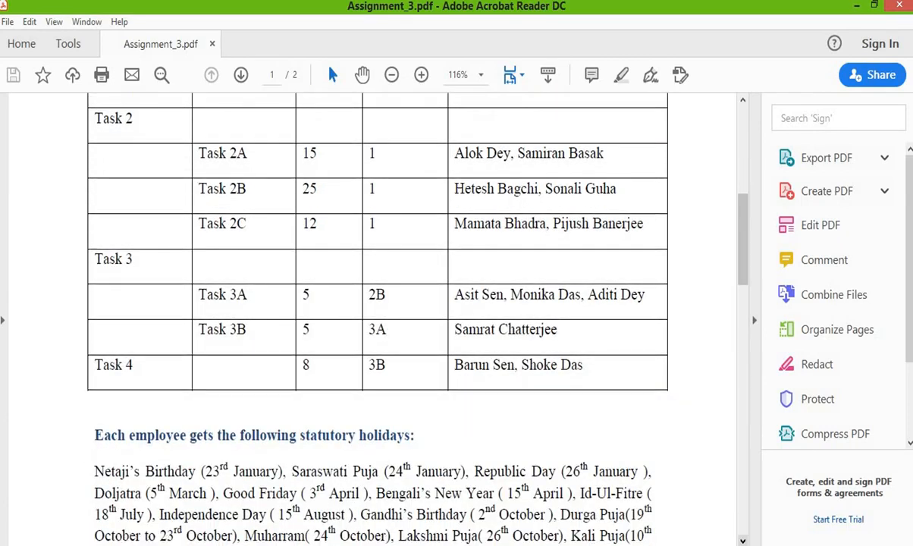
scroll(372, 318, down, 4)
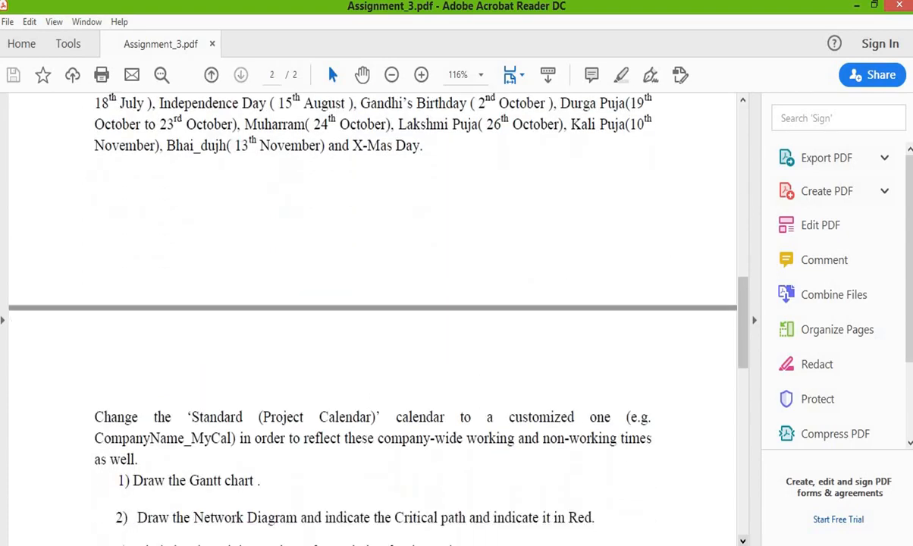
scroll(372, 318, down, 3)
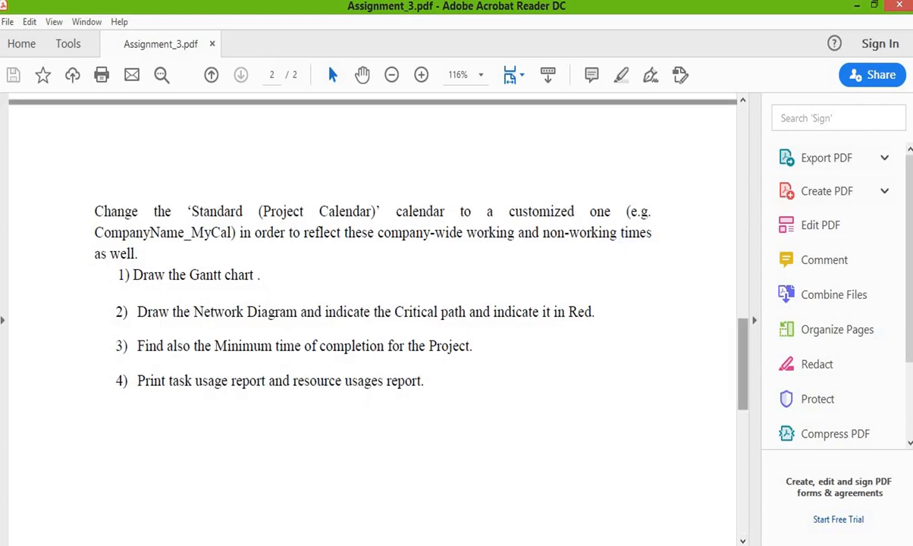
scroll(372, 319, up, 7)
scroll(372, 319, up, 14)
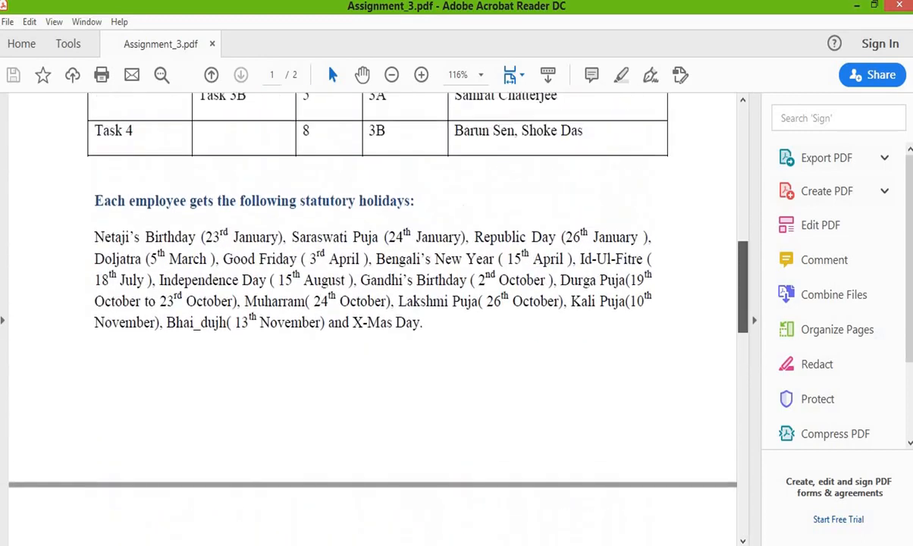
scroll(372, 318, up, 5)
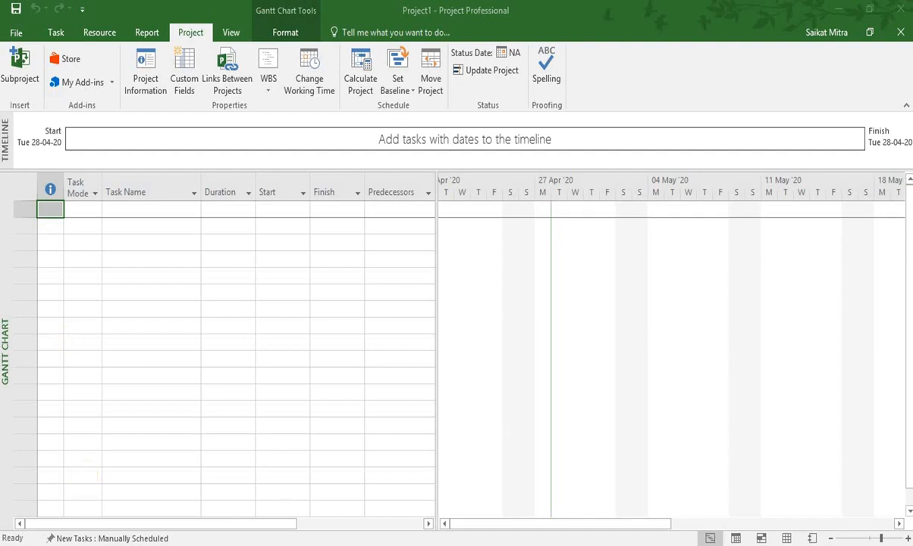
In Microsoft Project, set the project's fiscal year to start in April in the scheduling options.
click(12, 34)
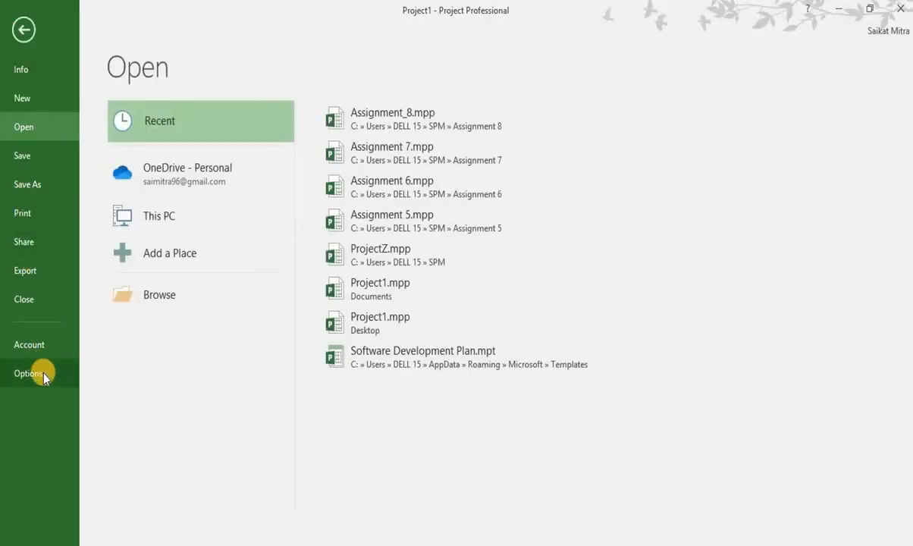
click(28, 373)
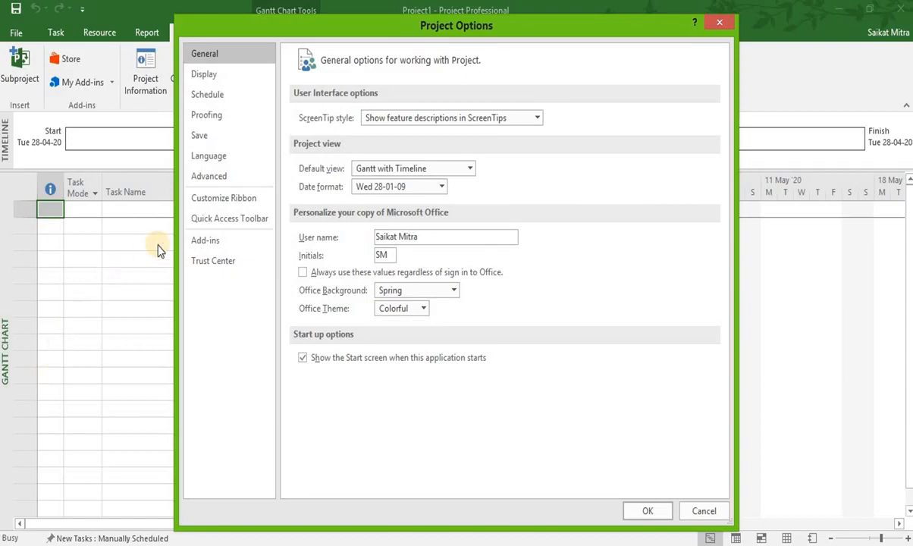
click(213, 96)
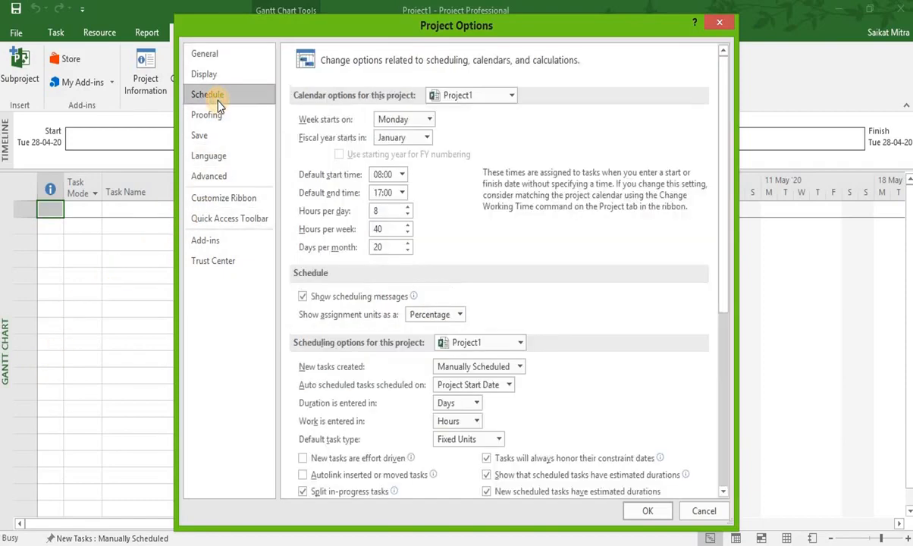
click(426, 141)
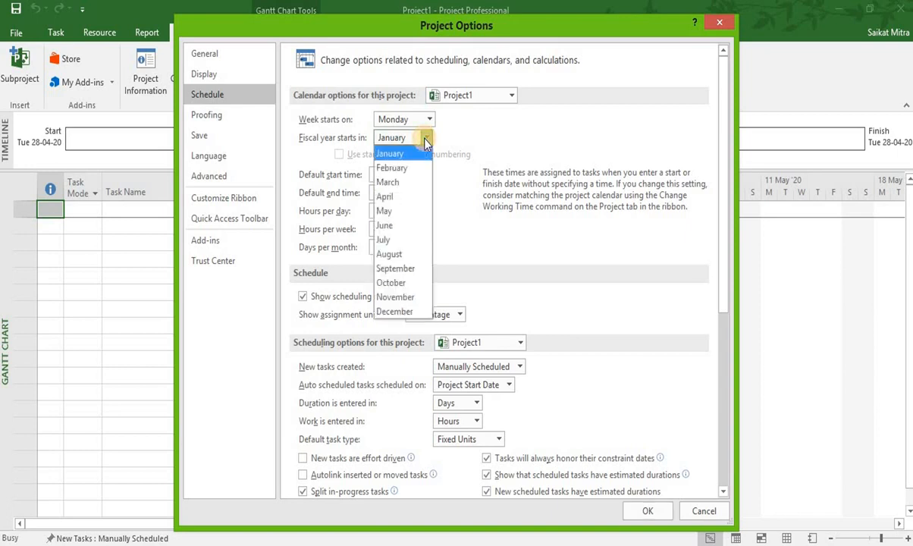
click(400, 199)
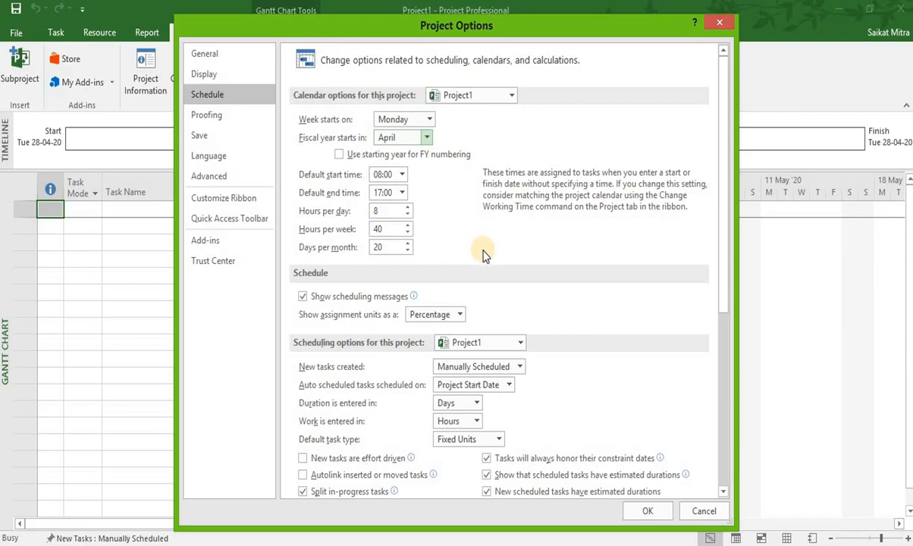
click(647, 512)
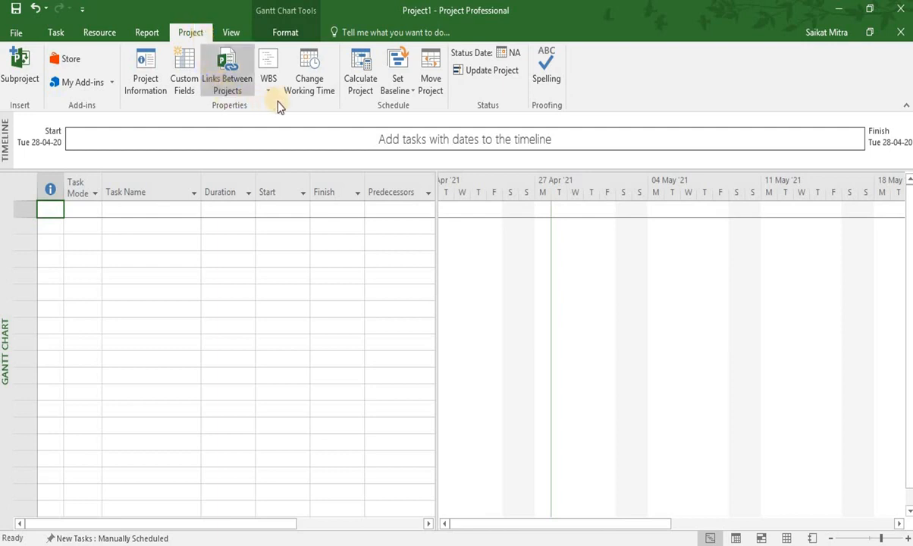
Create a new base calendar named ABC_mycal as a copy of the Standard calendar.
click(314, 79)
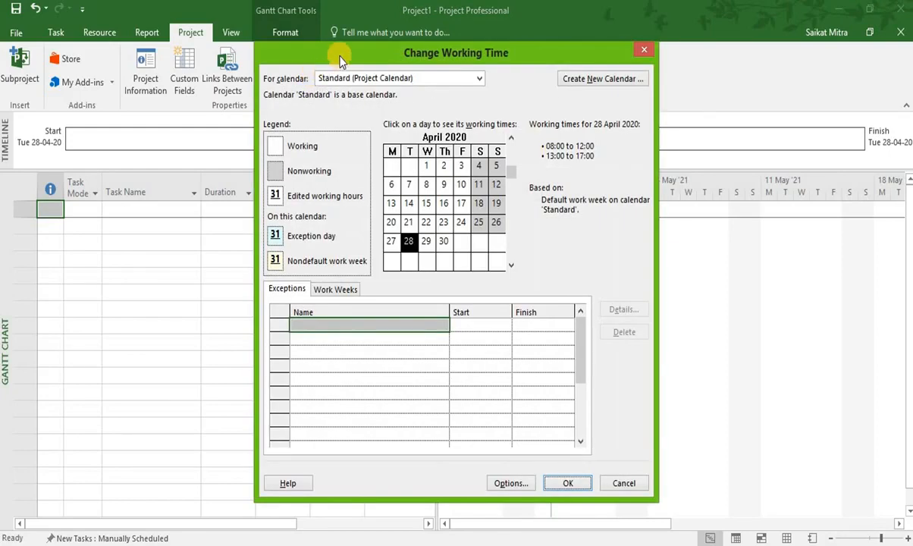
click(604, 79)
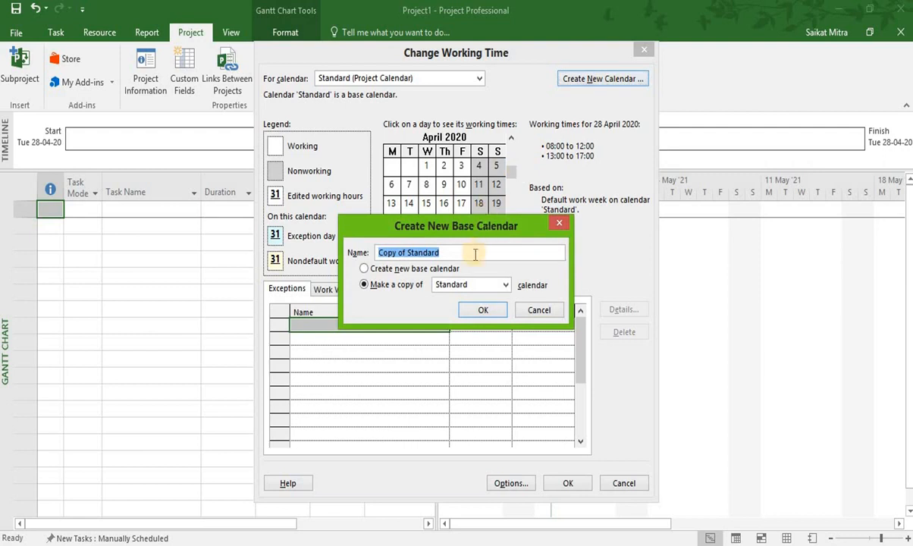
key(BackSpace)
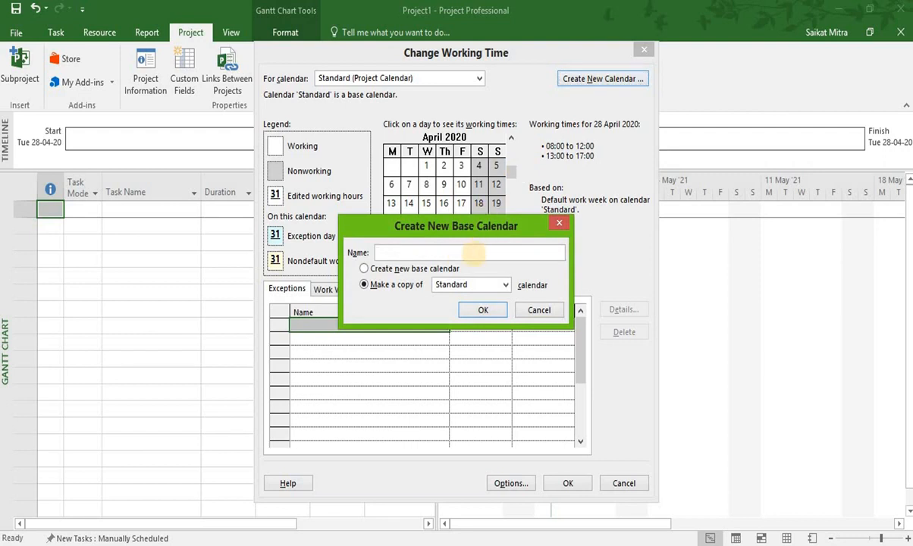
text(ABC_mycal)
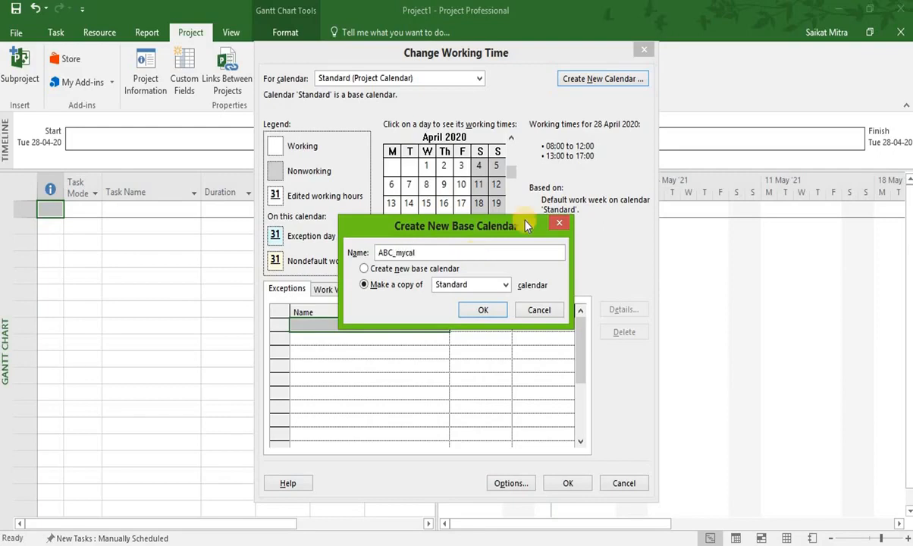
click(484, 310)
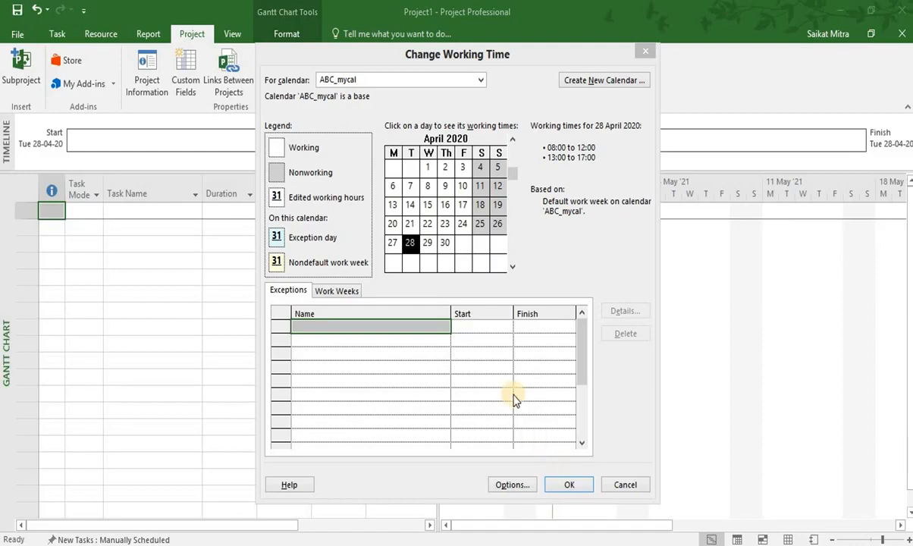
In ABC_mycal's default work week, give Monday specific working times with the first period starting at 08:30.
click(339, 291)
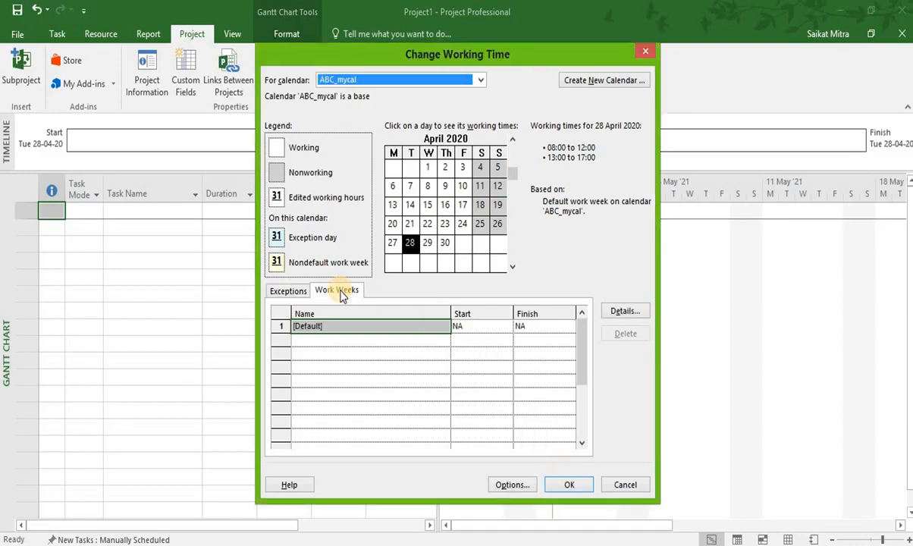
click(626, 313)
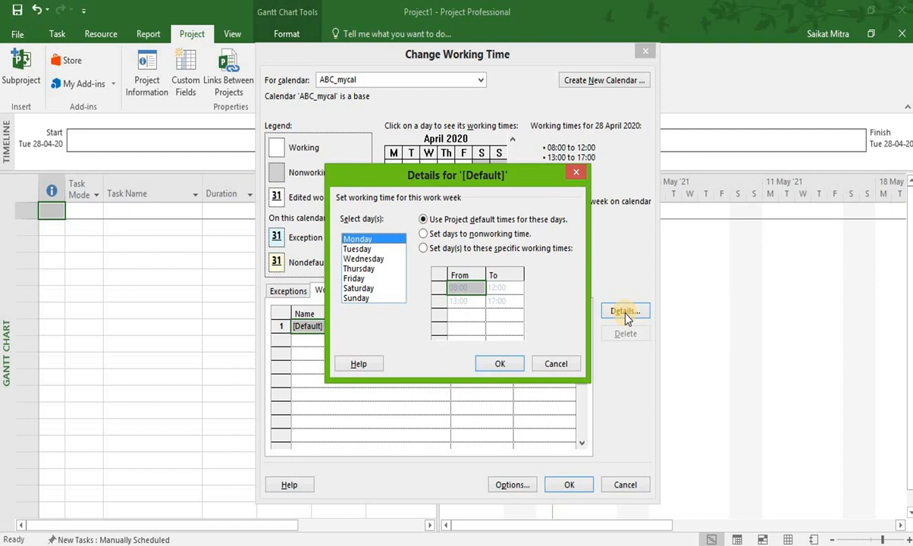
click(424, 249)
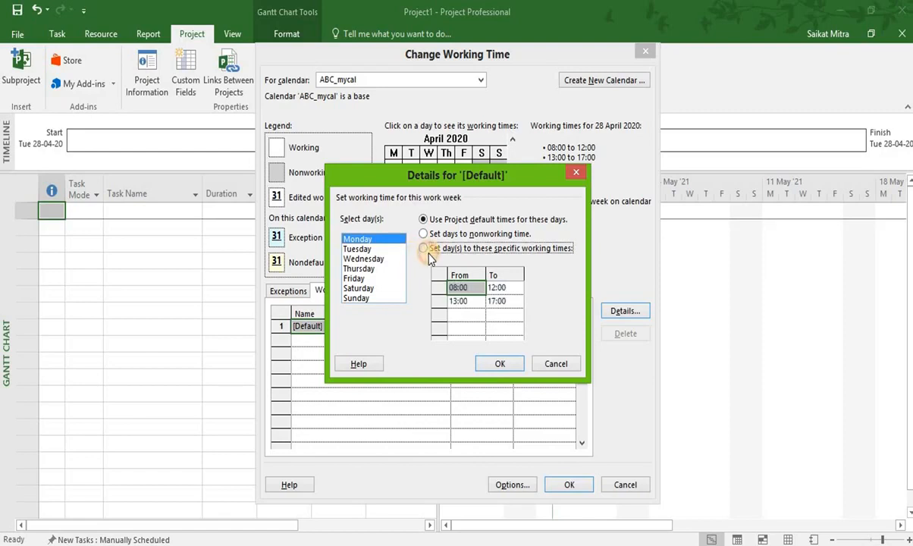
click(472, 284)
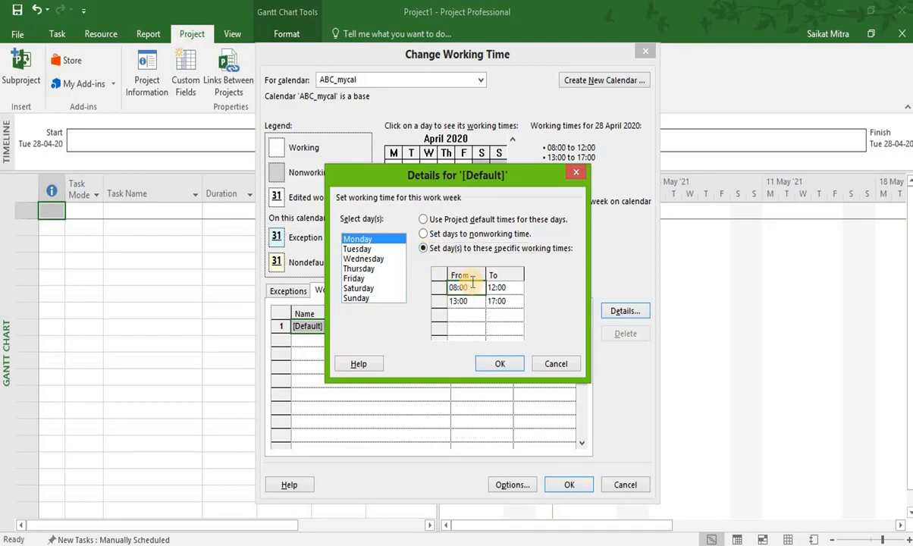
key(BackSpace)
key(BackSpace)
key(BackSpace)
key(BackSpace)
text(8:30)
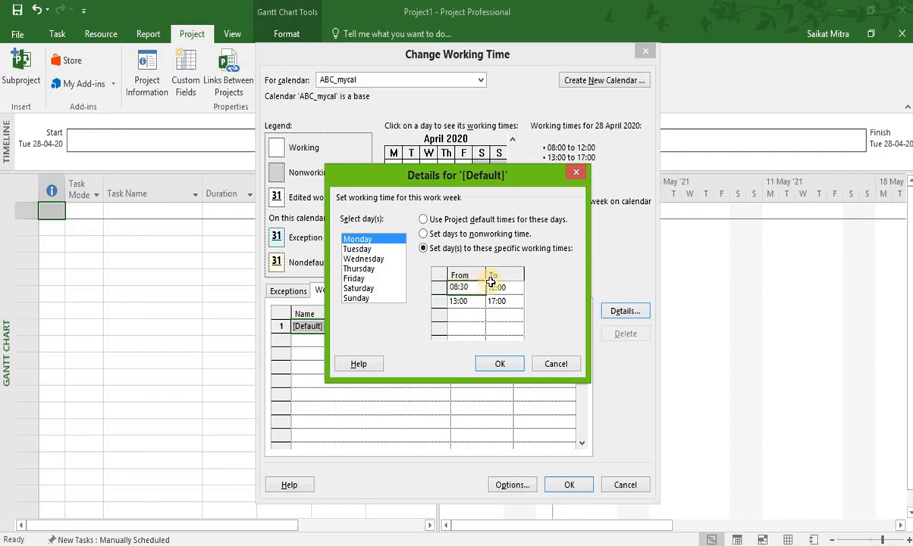
End Monday's first working period at 13:30 and start its second period at 14:00.
click(495, 287)
click(511, 287)
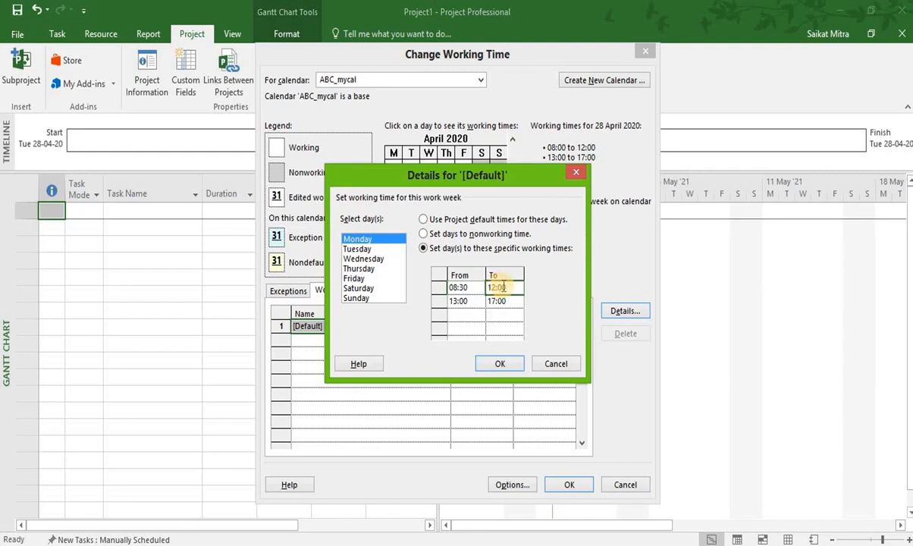
key(BackSpace)
key(BackSpace)
key(BackSpace)
key(BackSpace)
key(BackSpace)
text(13:30)
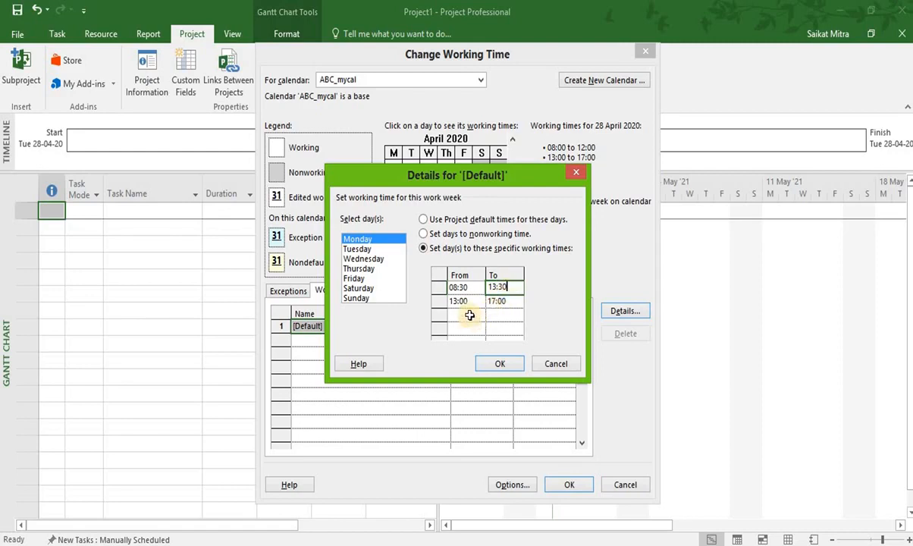
click(469, 302)
key(BackSpace)
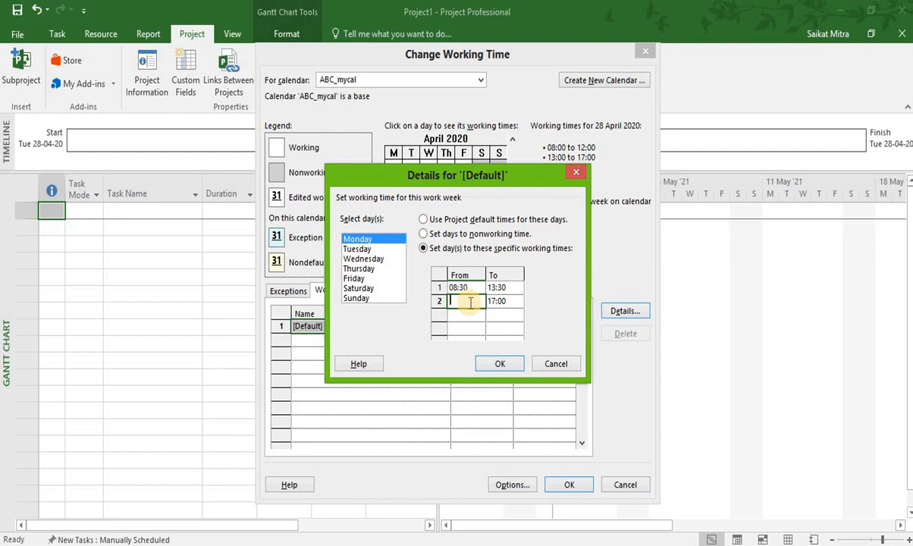
text(14:00)
click(504, 301)
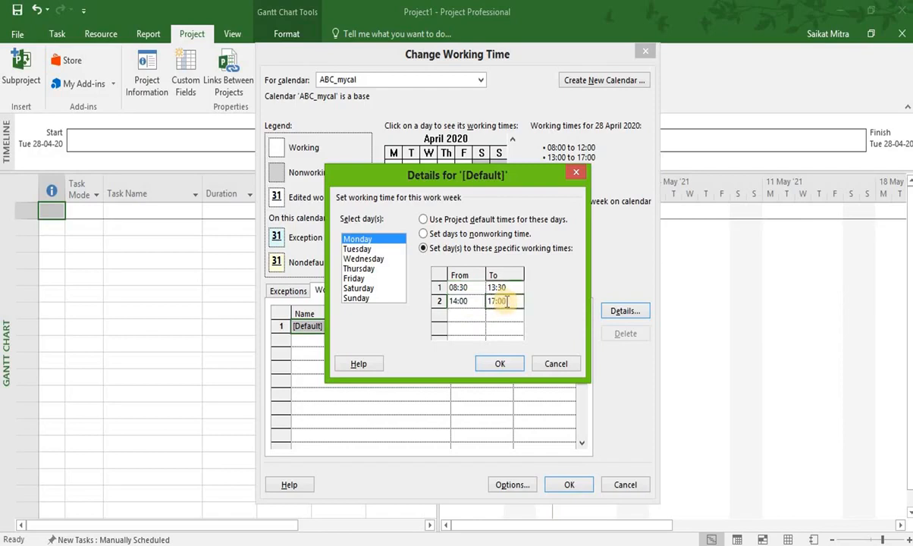
Give Tuesday specific working times with the first period from 08:30 to 13:30.
click(372, 250)
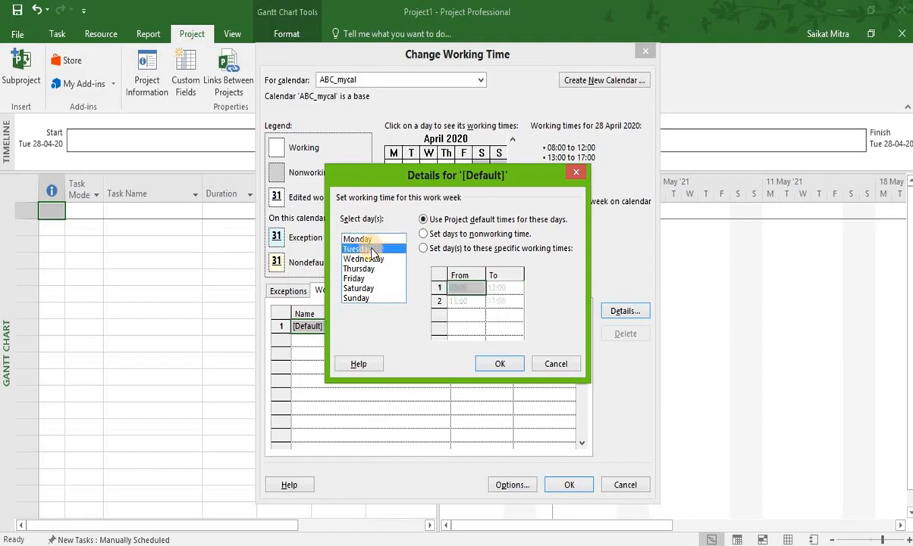
click(431, 249)
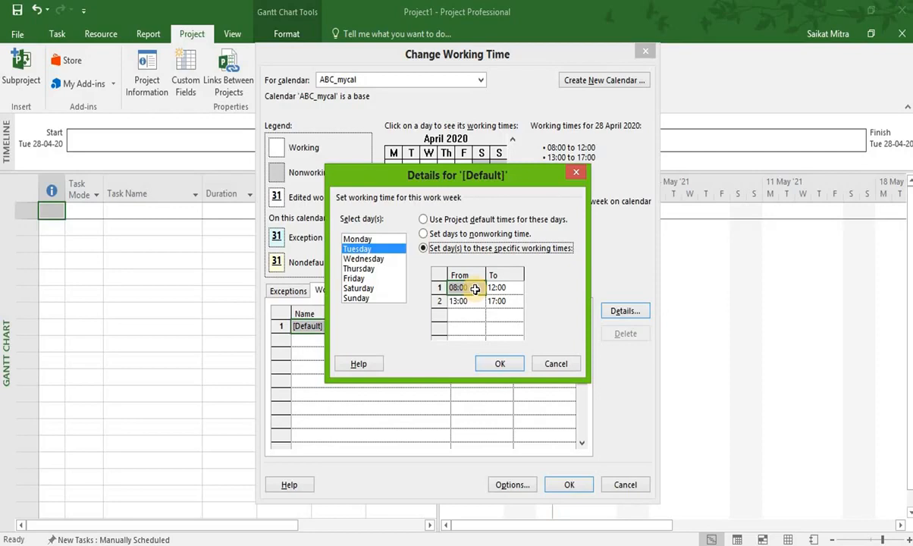
key(BackSpace)
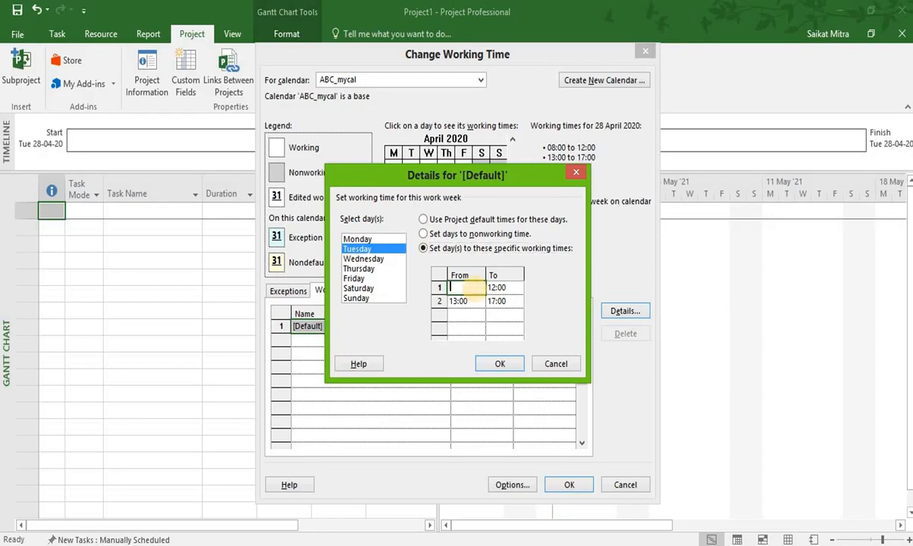
text(08:30)
click(510, 288)
key(BackSpace)
text(1)
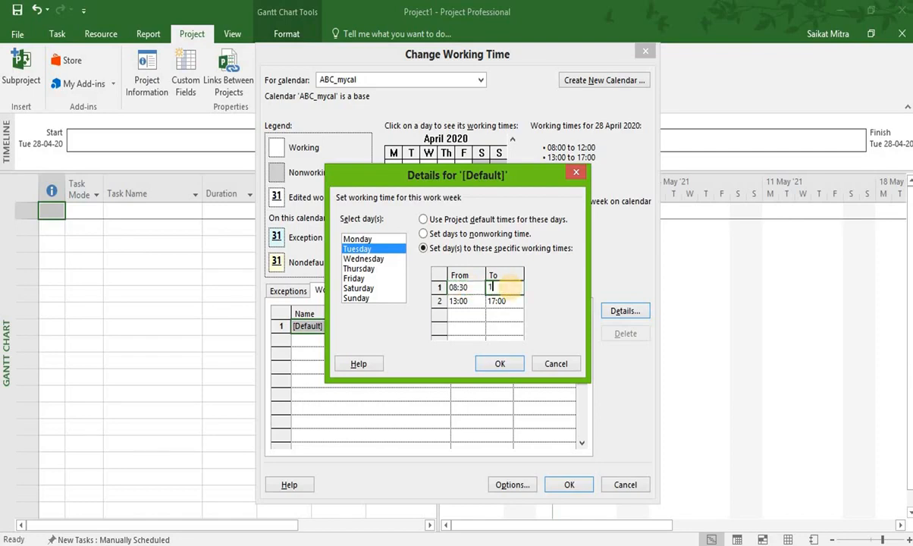
text(3:30)
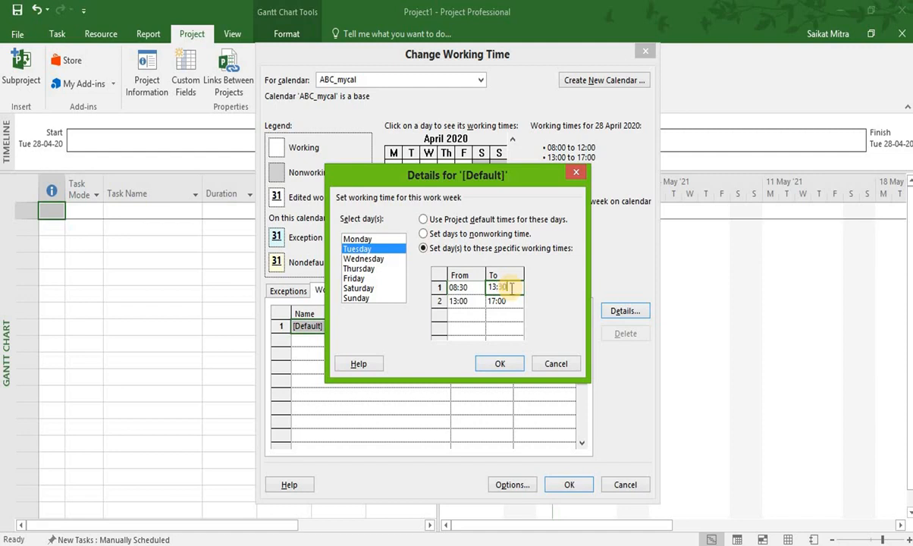
Start Tuesday's second working period at 14:00 and recheck the day's working times.
click(474, 299)
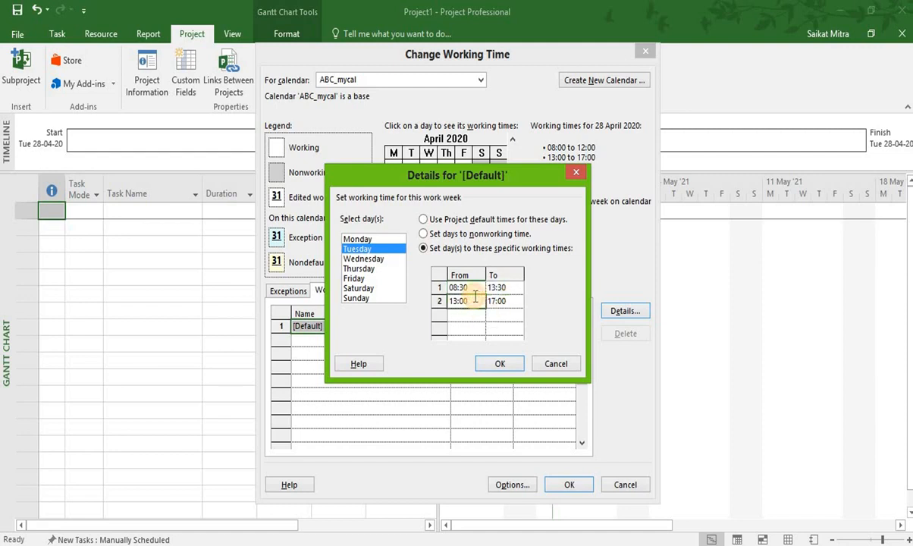
text(14:00)
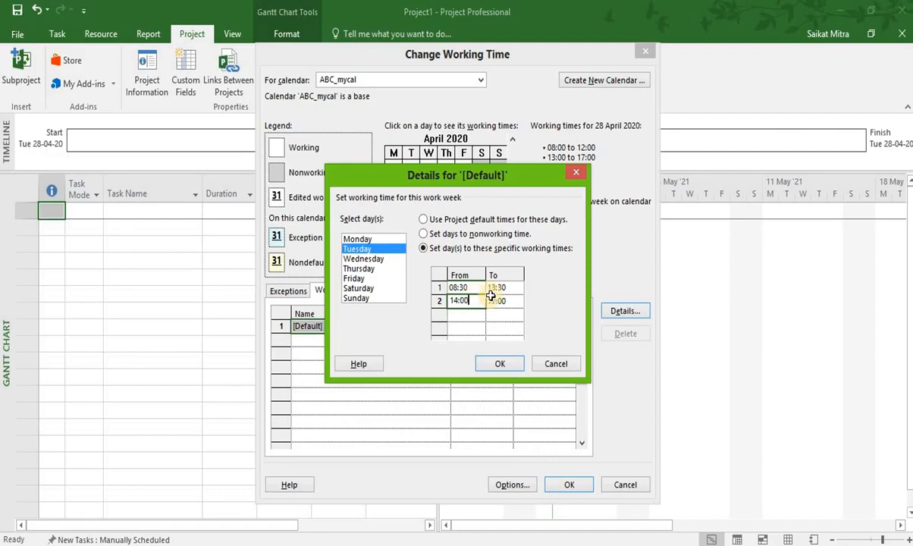
click(383, 267)
click(379, 250)
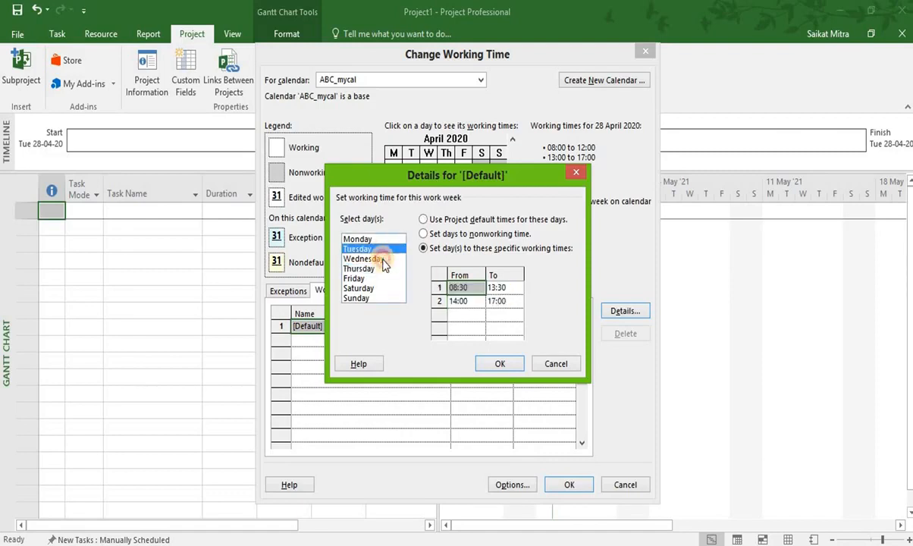
Give Wednesday specific working times with the first period from 08:30 to 13:30.
click(373, 259)
click(423, 248)
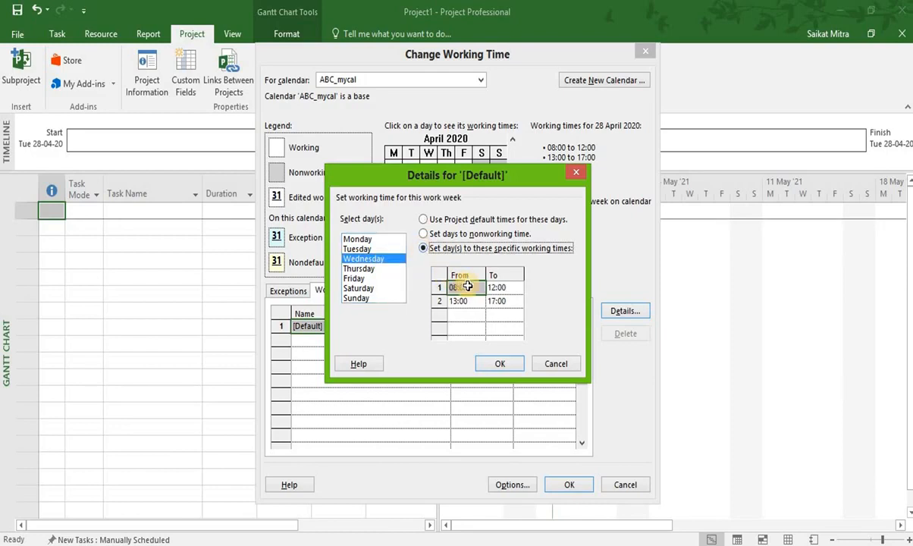
click(469, 286)
key(BackSpace)
key(BackSpace)
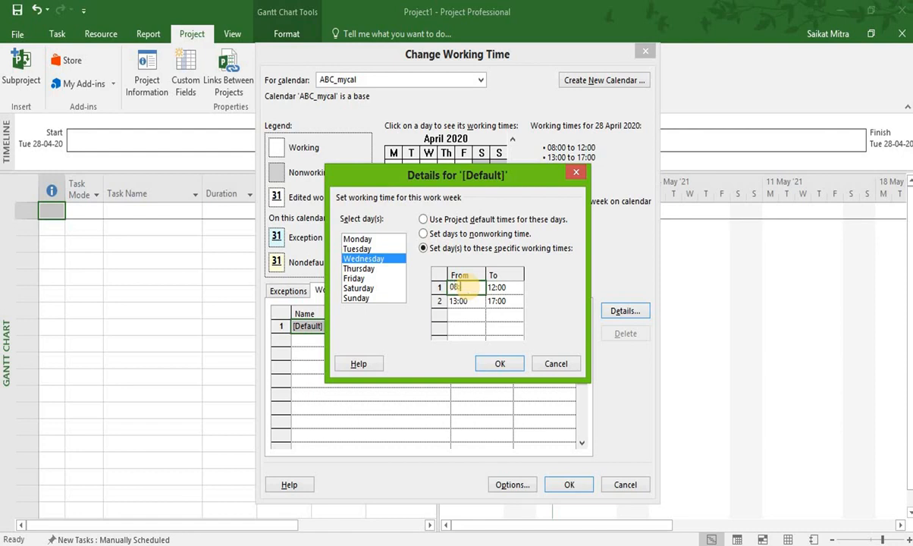
text(30)
click(494, 288)
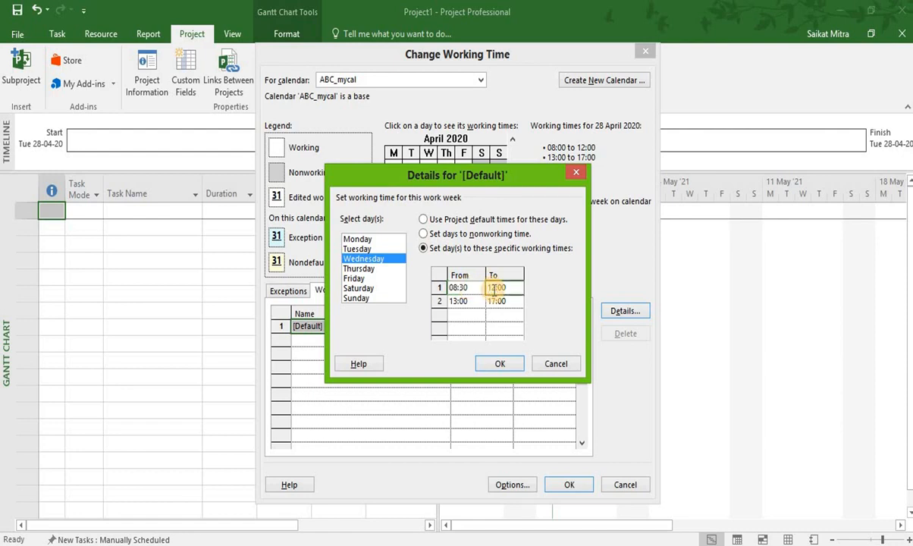
key(BackSpace)
key(BackSpace)
key(BackSpace)
key(BackSpace)
key(BackSpace)
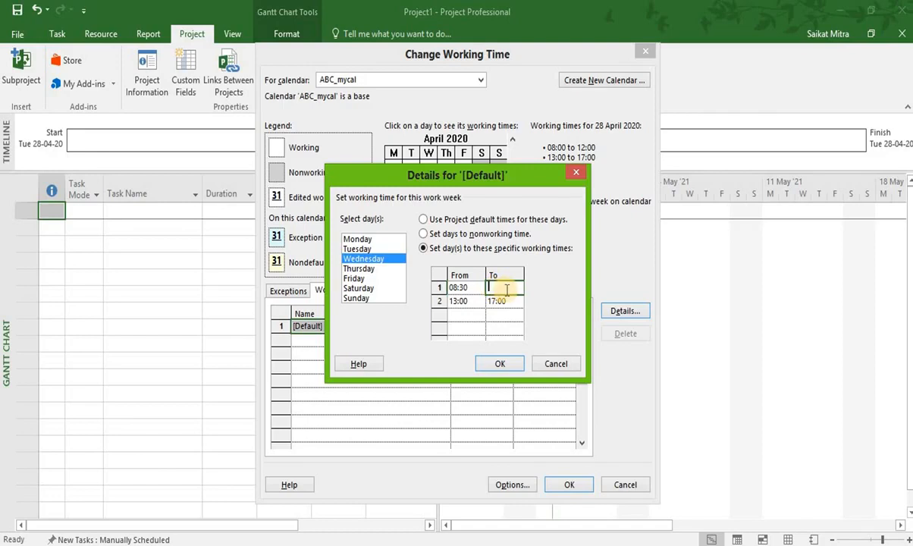
text(13:30)
Start Wednesday's second working period at 14:00.
click(470, 301)
key(BackSpace)
key(BackSpace)
key(BackSpace)
key(BackSpace)
key(BackSpace)
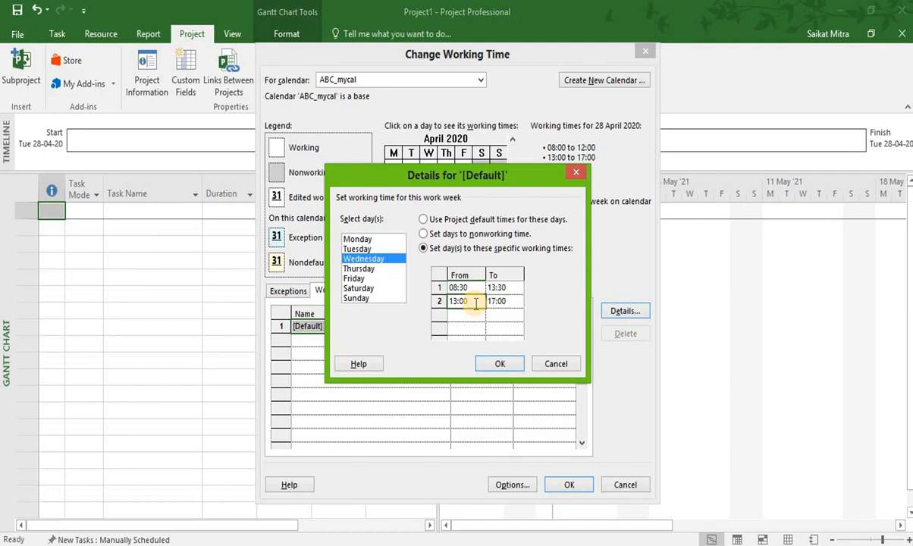
text(:00)
Give Thursday specific working times with the first period from 08:30 to 13:30.
click(374, 268)
click(423, 249)
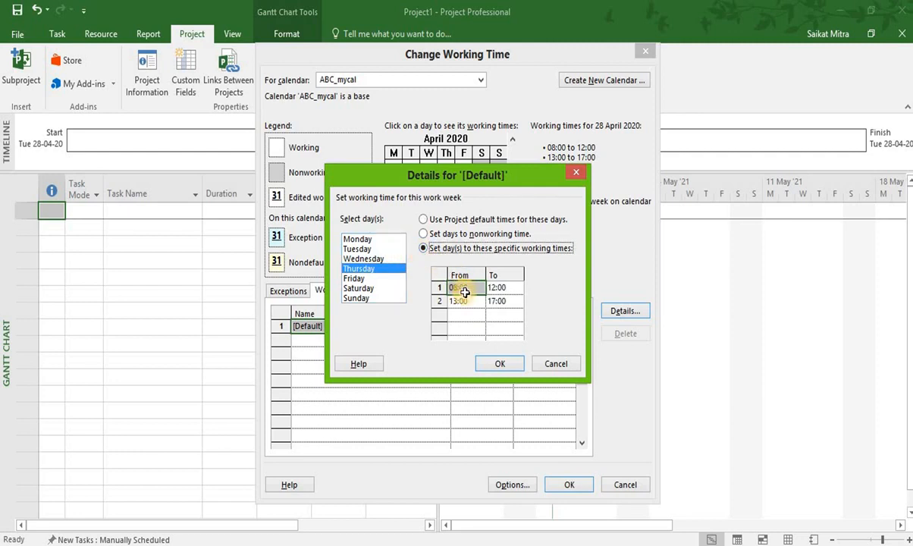
click(471, 288)
key(BackSpace)
text(08:30)
click(504, 287)
text(13:30)
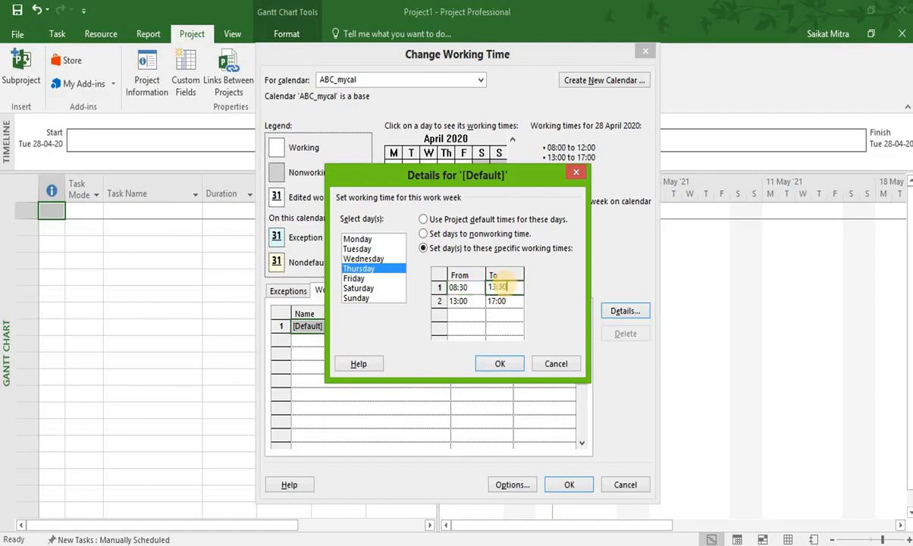
Start Thursday's second working period at 14:00.
click(474, 300)
key(BackSpace)
text(14:0)
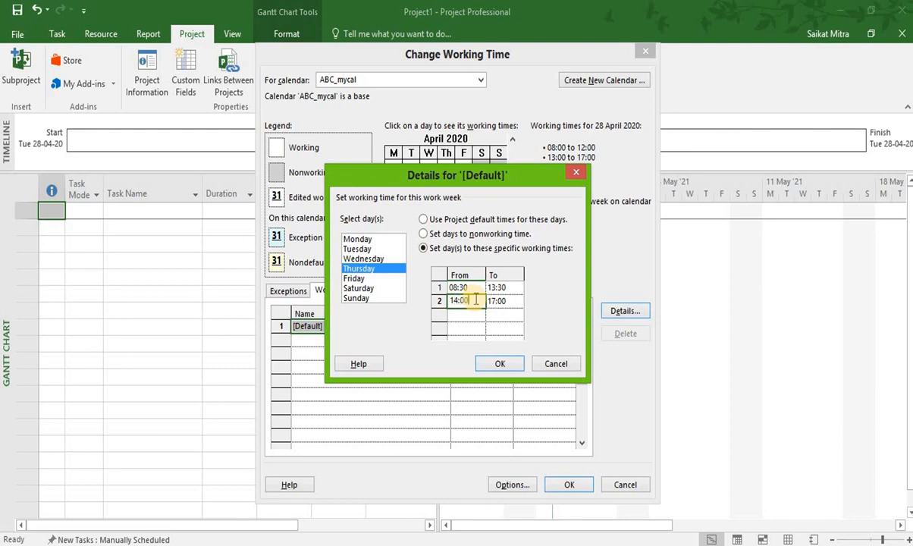
Give Friday specific working times with the first period from 08:30 to 13:30.
click(367, 279)
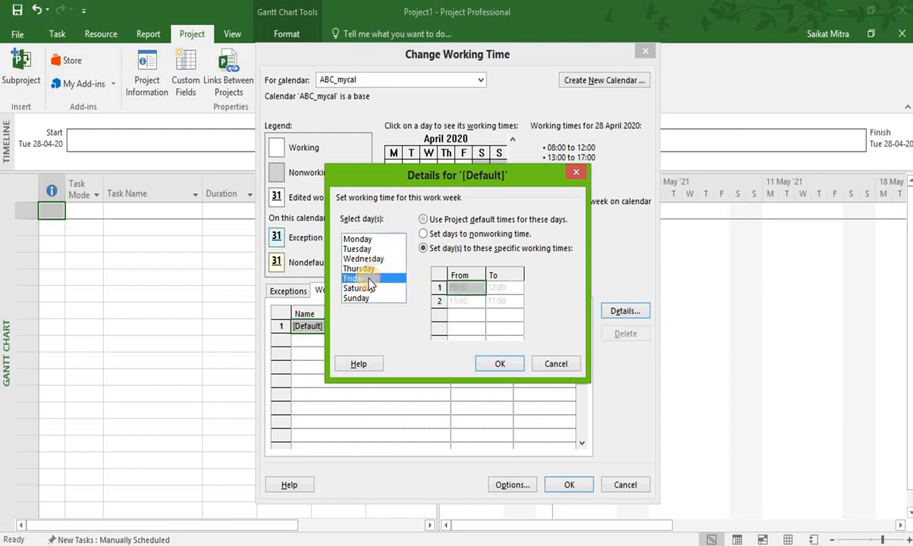
click(423, 248)
click(481, 288)
key(BackSpace)
key(BackSpace)
key(BackSpace)
text(:30)
click(511, 285)
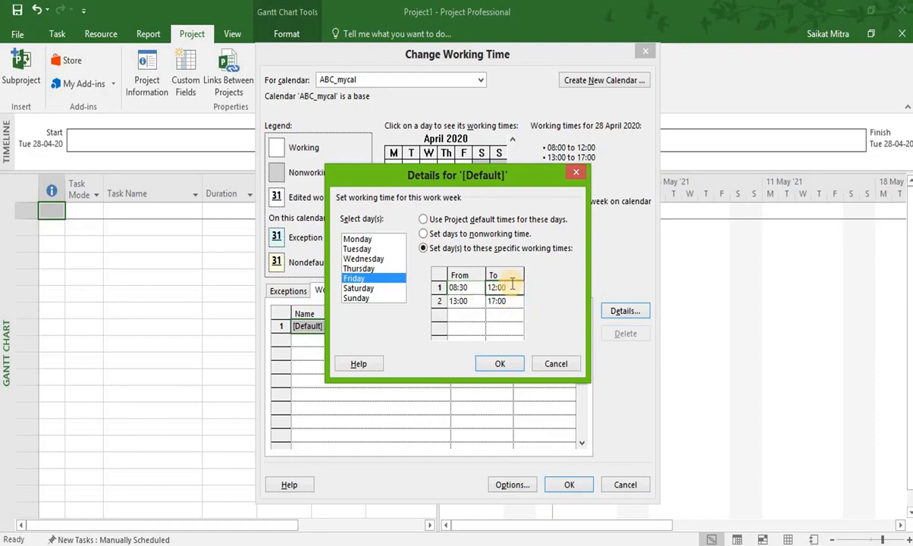
key(BackSpace)
key(BackSpace)
key(BackSpace)
key(BackSpace)
text(3:30)
Start Friday's second working period at 14:00 and accept the default work week details.
click(470, 301)
key(BackSpace)
key(BackSpace)
key(BackSpace)
key(BackSpace)
text(4:00)
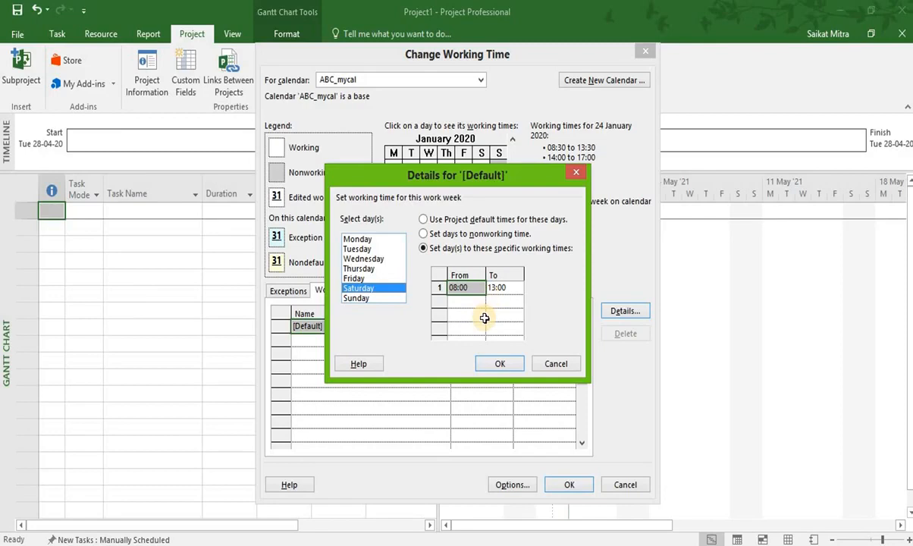
click(487, 365)
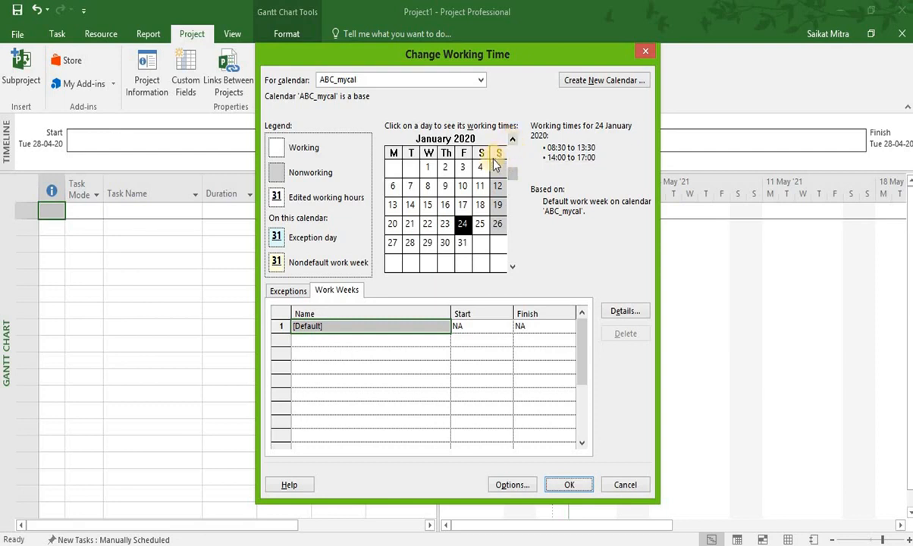
Add a calendar exception named Netaji's Birthday on 23 January 2020 to ABC_mycal.
click(446, 224)
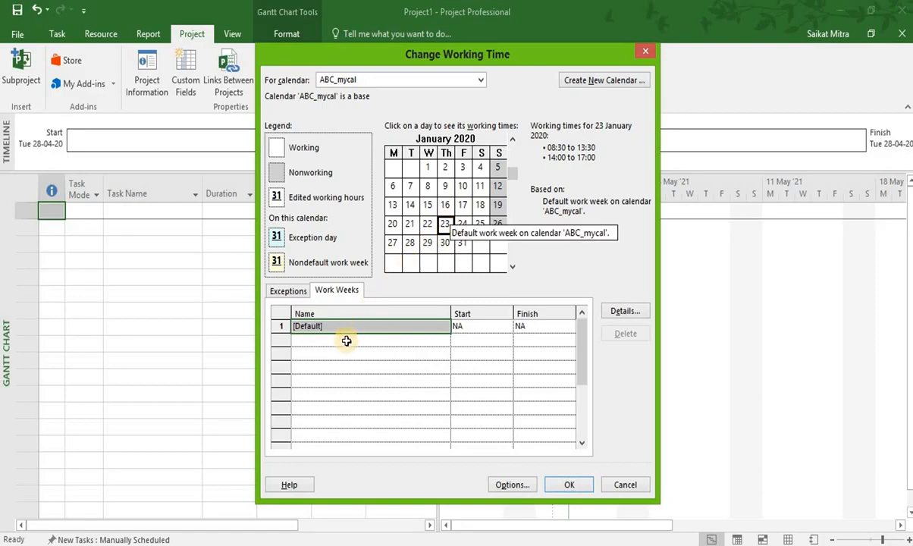
click(287, 290)
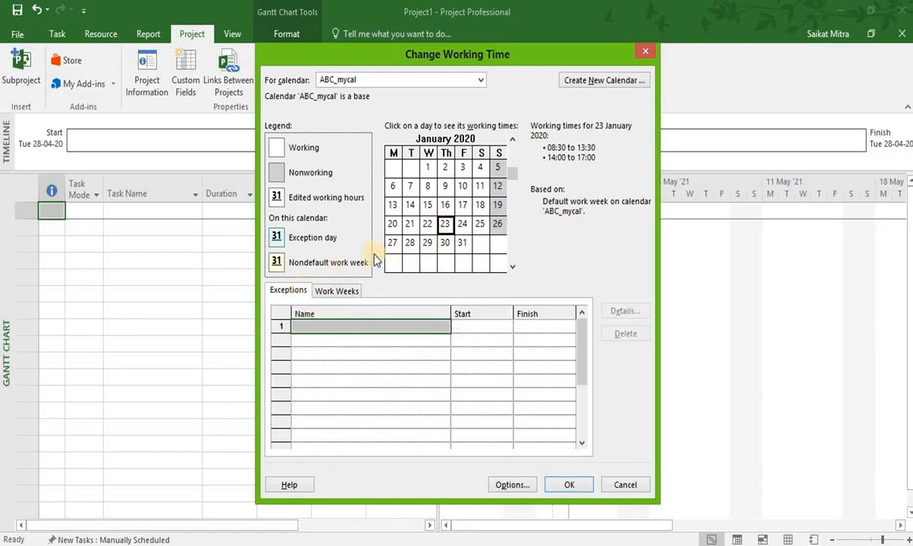
click(382, 327)
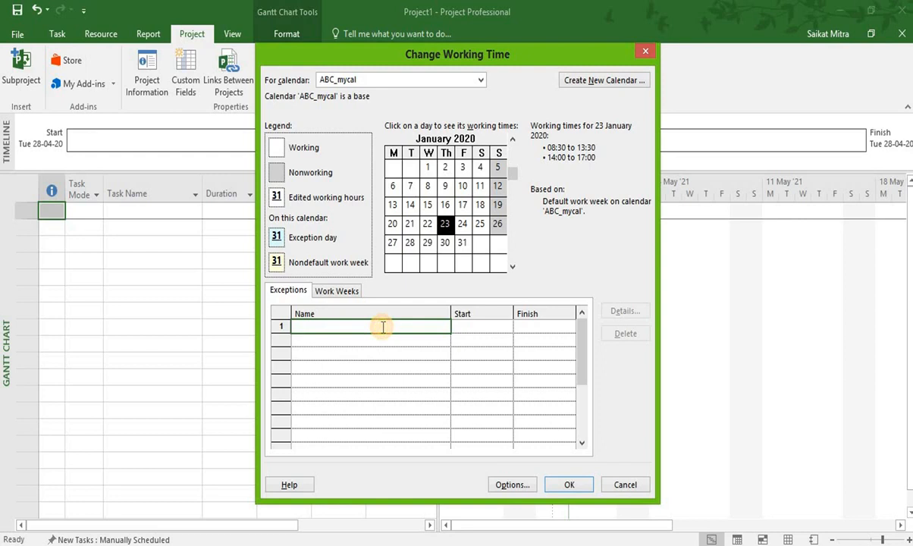
text(Netajis's Birtjd)
key(BackSpace)
key(BackSpace)
text(hday)
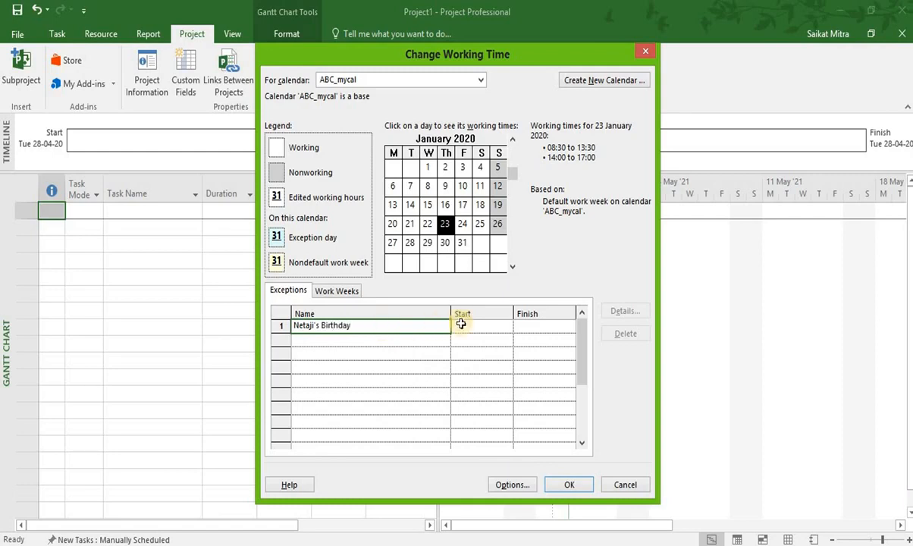
click(506, 324)
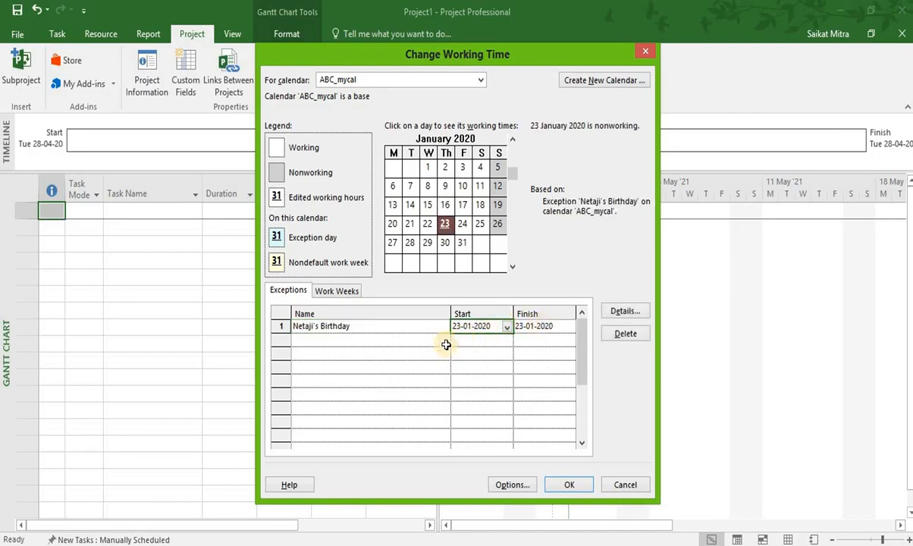
Add a second calendar exception named Saraswati Puja on 24 January 2020.
click(463, 225)
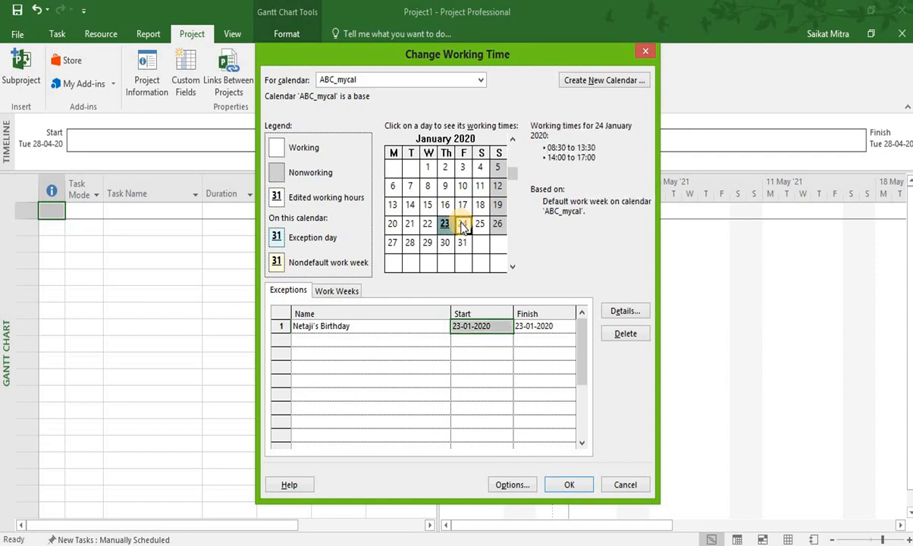
click(371, 346)
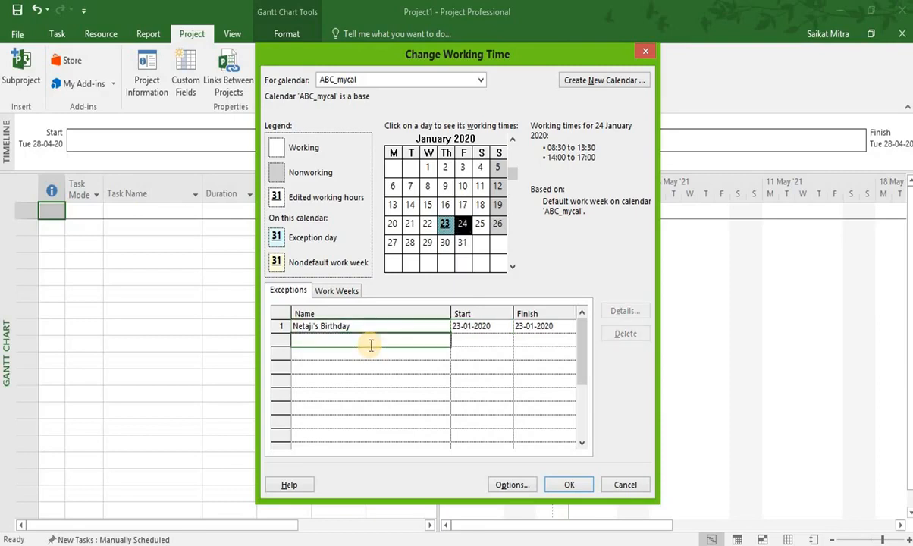
text(Saraswati Puja)
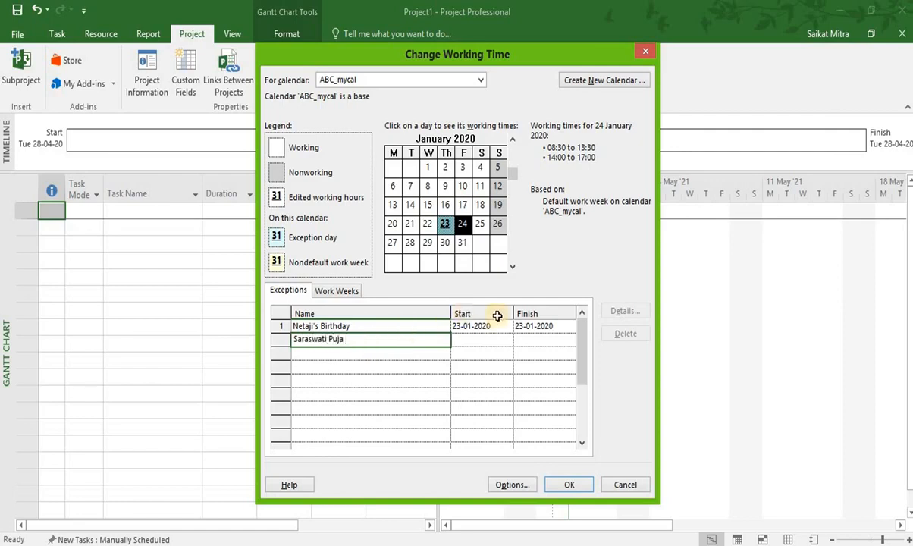
click(495, 339)
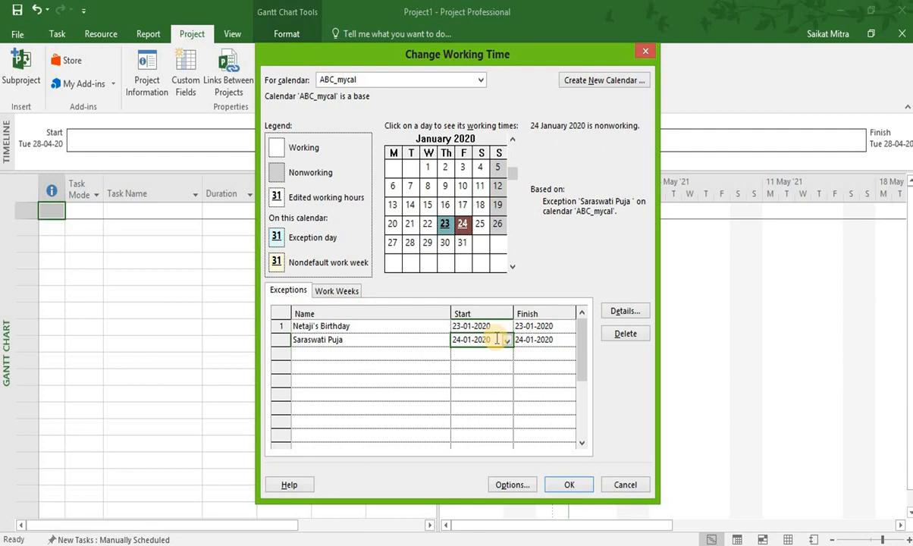
Add a third calendar exception named Republic Day on 26 January 2020.
click(497, 230)
click(345, 354)
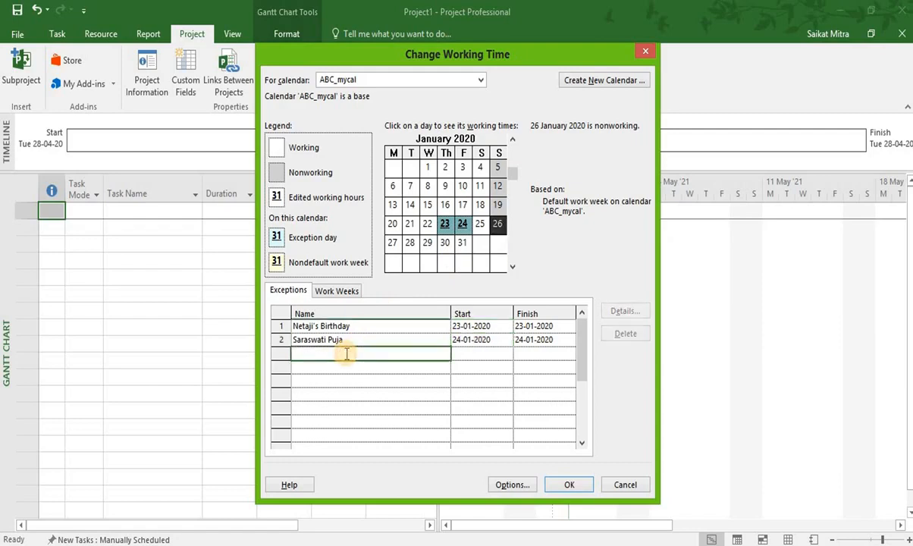
text(Rublic Day)
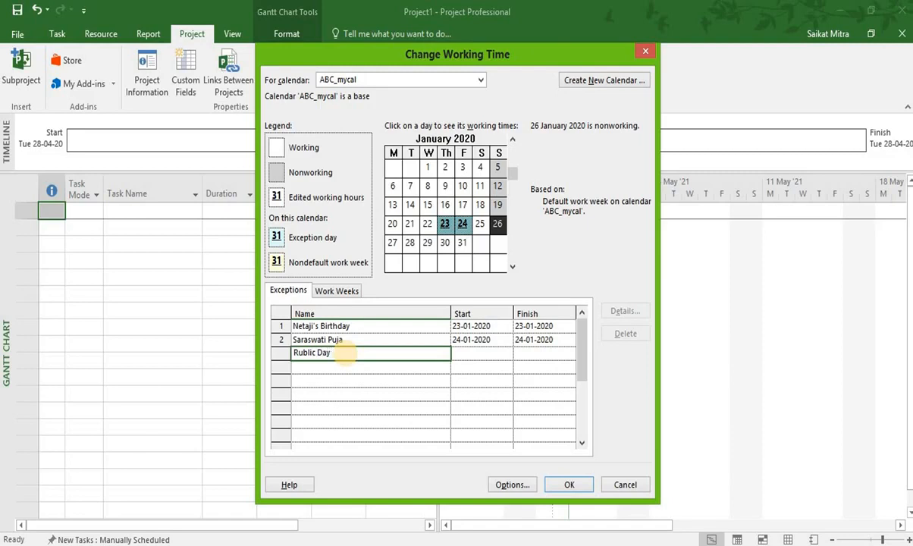
click(465, 363)
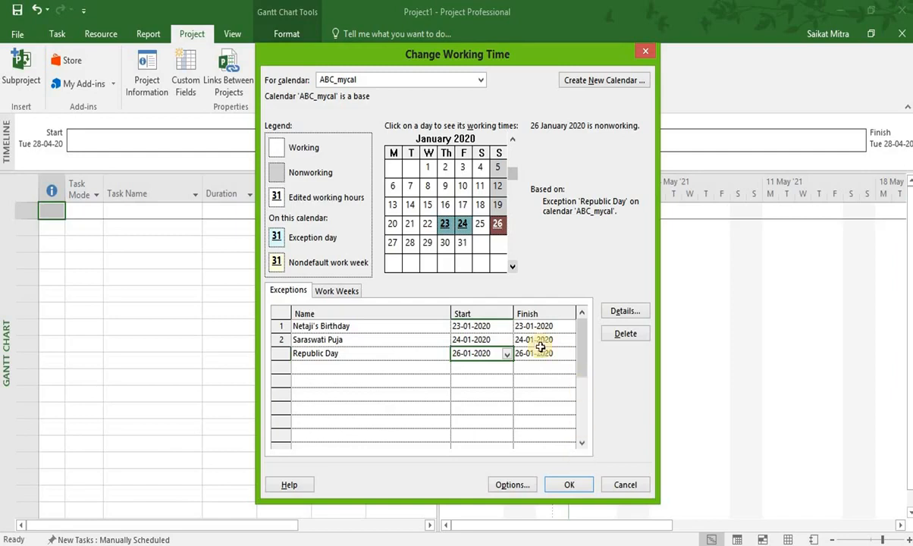
Add a fourth calendar exception named Durga Puja starting on 20 October 2020.
click(513, 267)
click(513, 267)
click(512, 267)
click(513, 267)
click(513, 267)
click(512, 267)
click(513, 267)
click(512, 267)
click(513, 267)
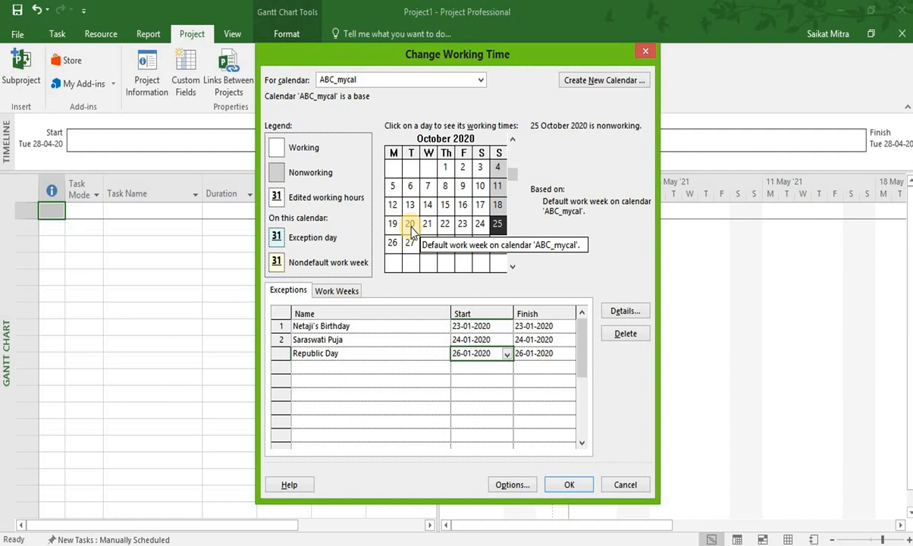
click(410, 228)
click(363, 367)
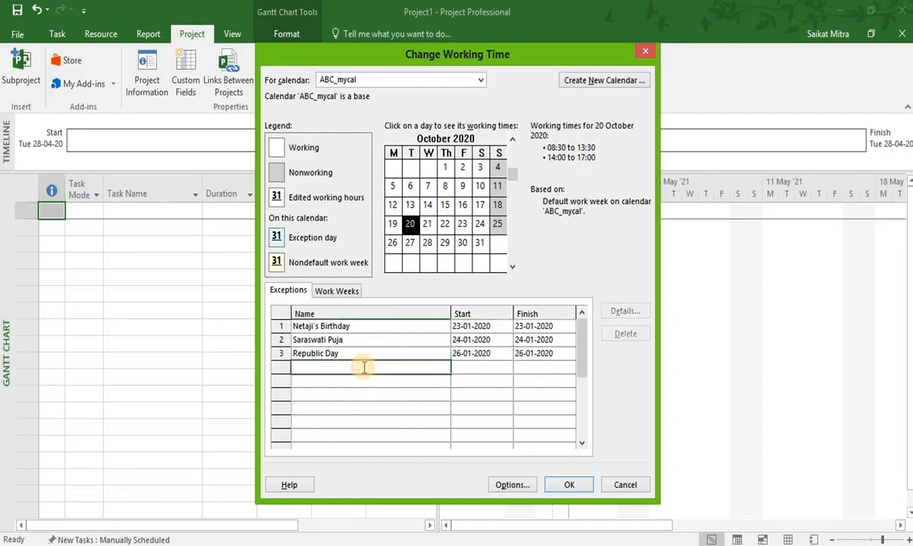
text(Durga Puja)
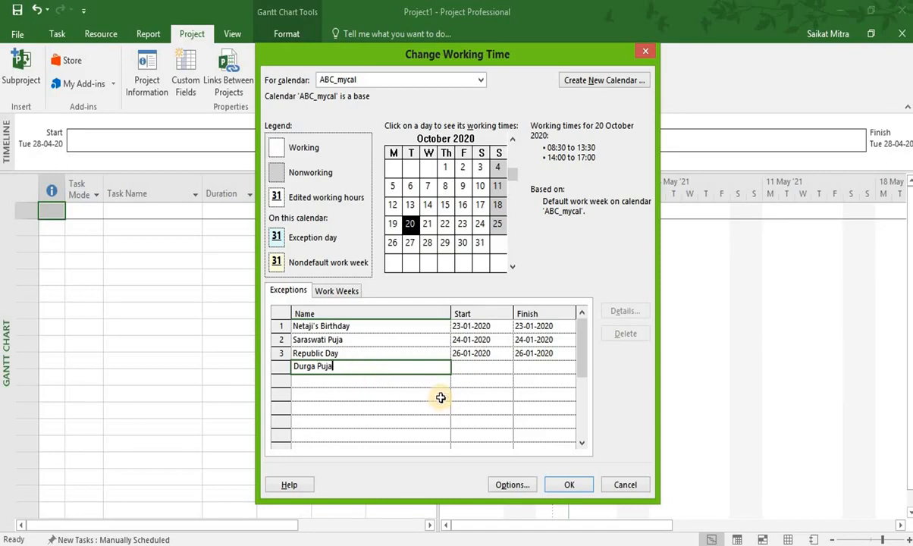
click(435, 395)
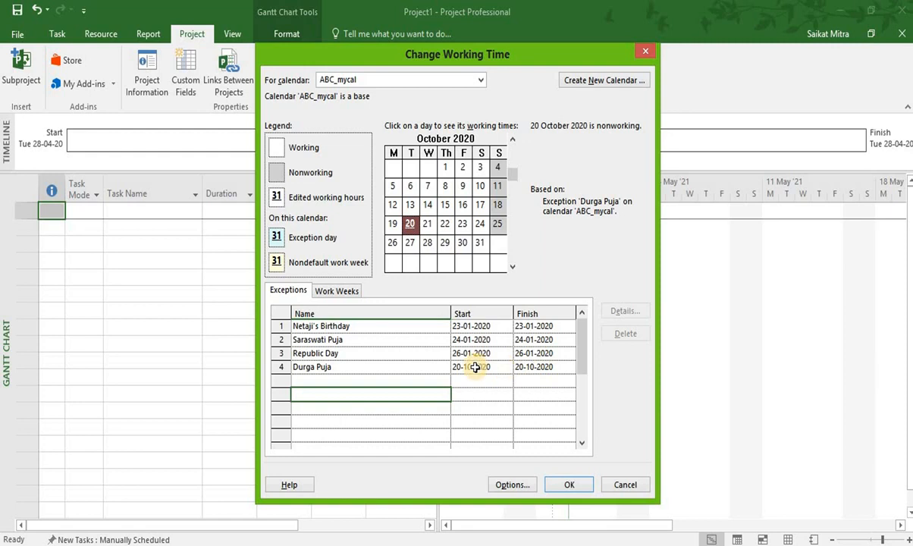
Set the finish date of the Durga Puja exception to 23 October 2020.
click(543, 367)
click(570, 368)
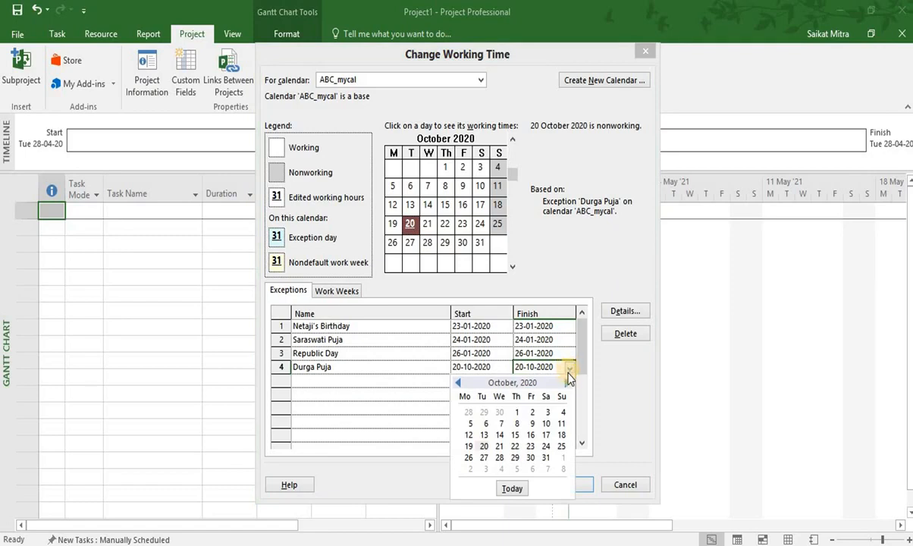
click(531, 447)
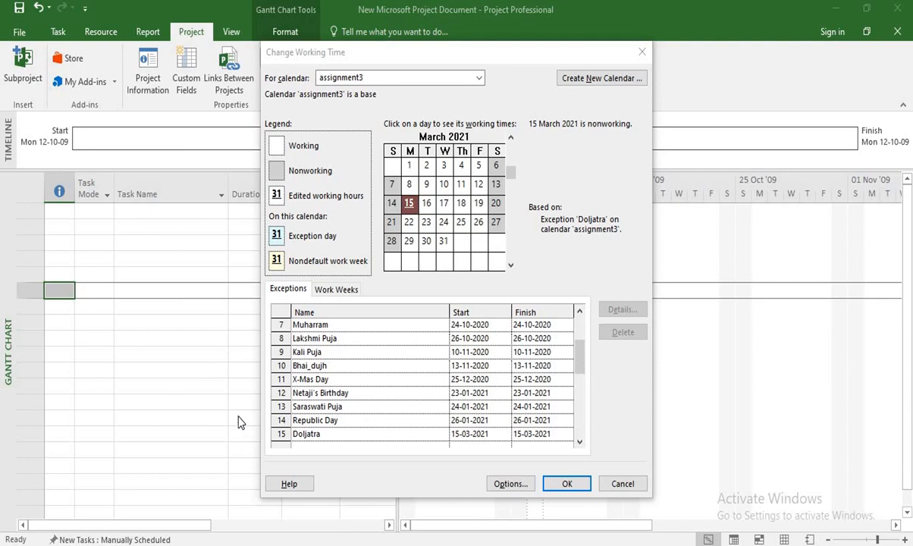
Add a new calendar exception named Second Saturday below Doljatra.
click(580, 441)
click(580, 442)
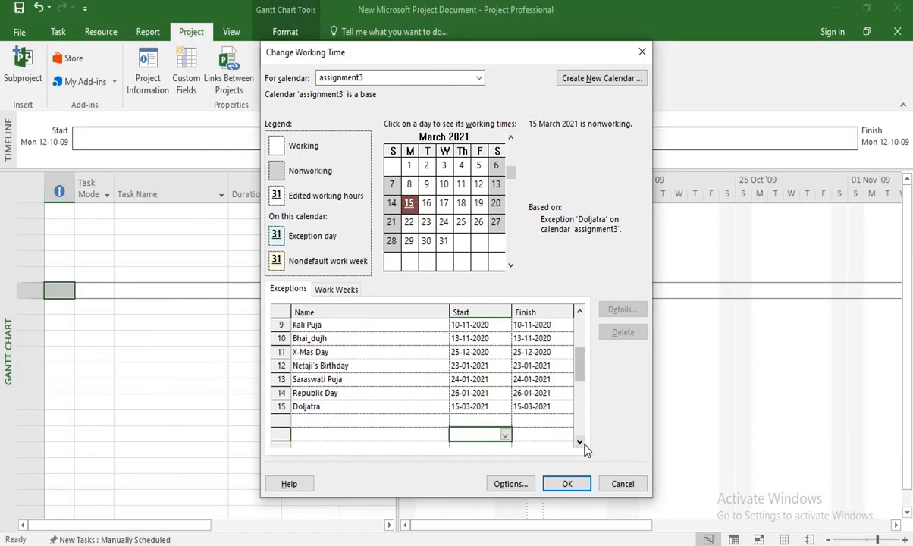
click(373, 422)
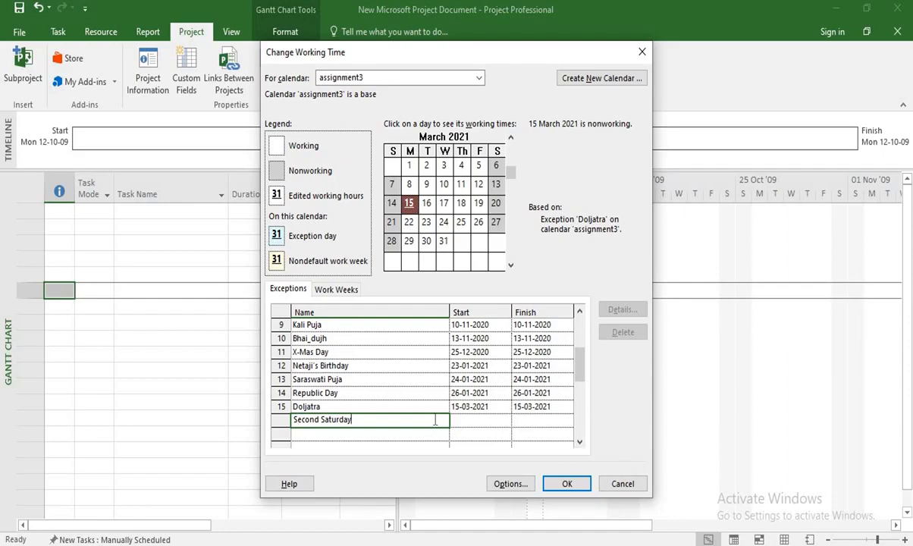
key(Return)
click(427, 424)
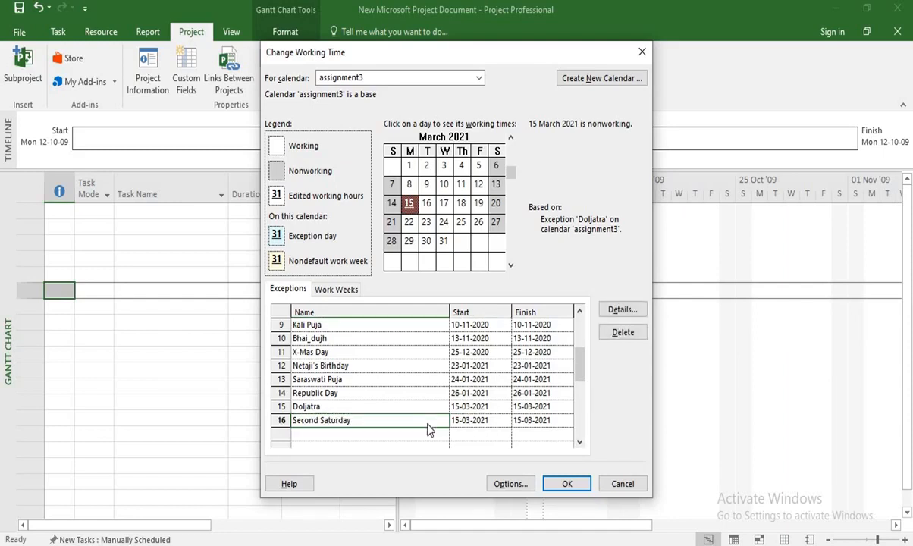
Set the Second Saturday exception to recur monthly on the second Saturday of every 1 month.
double_click(427, 423)
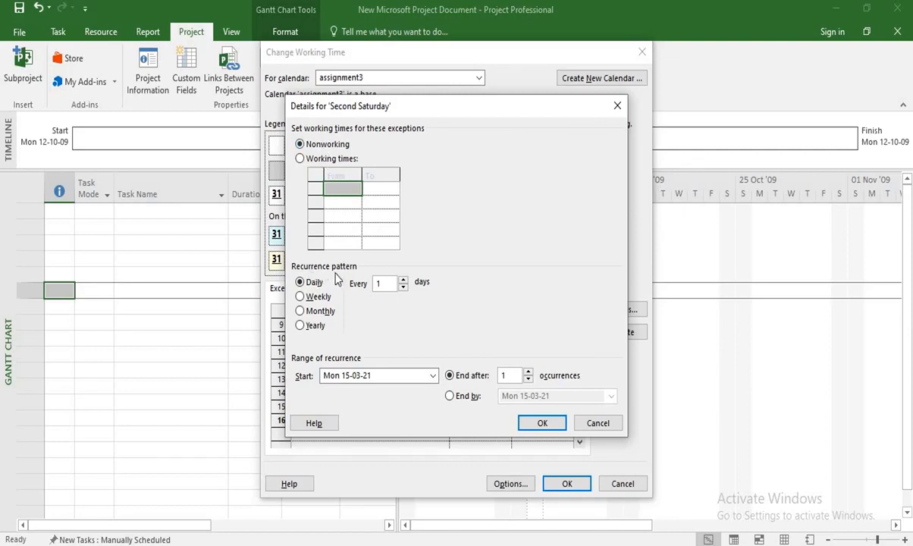
click(305, 313)
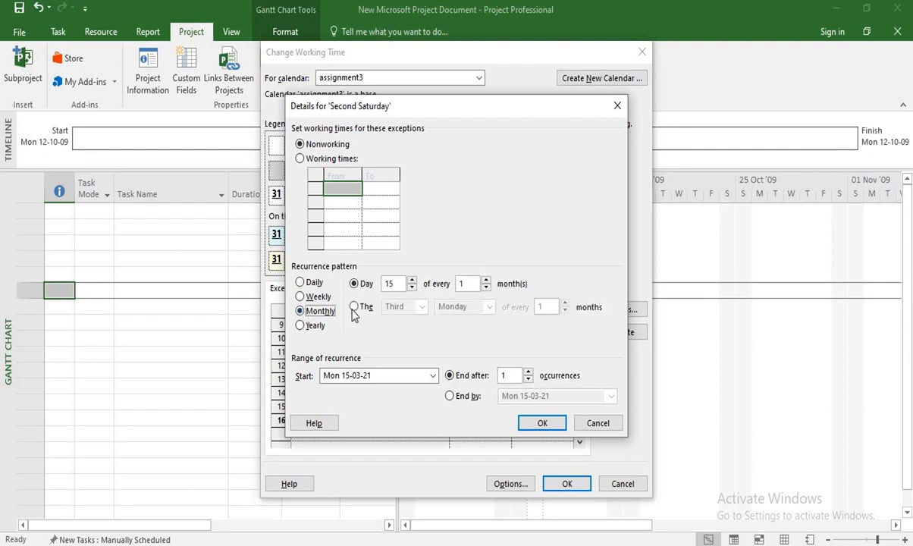
click(354, 307)
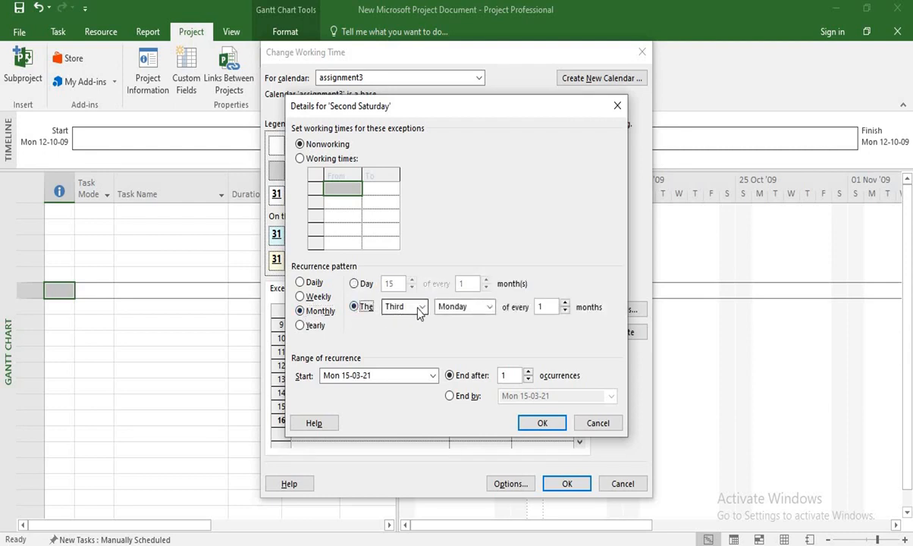
click(414, 307)
click(398, 331)
click(465, 306)
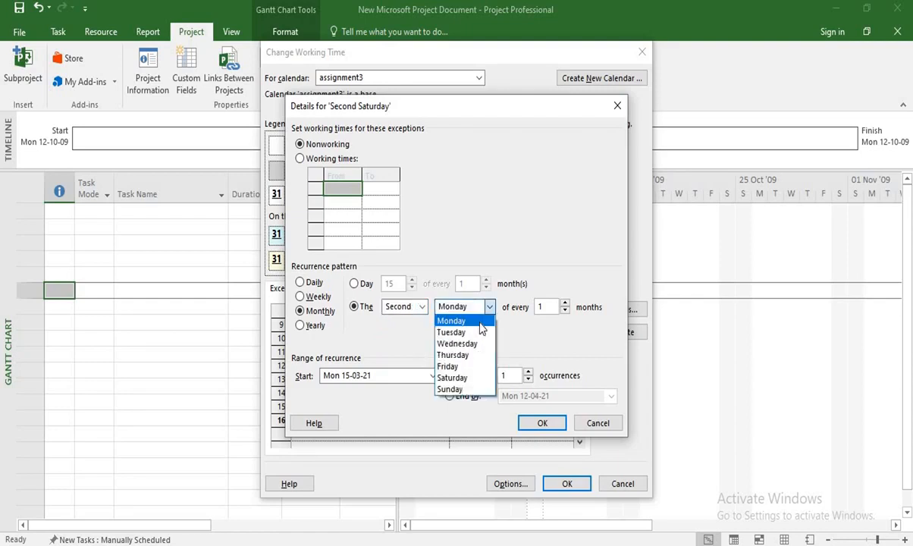
click(476, 377)
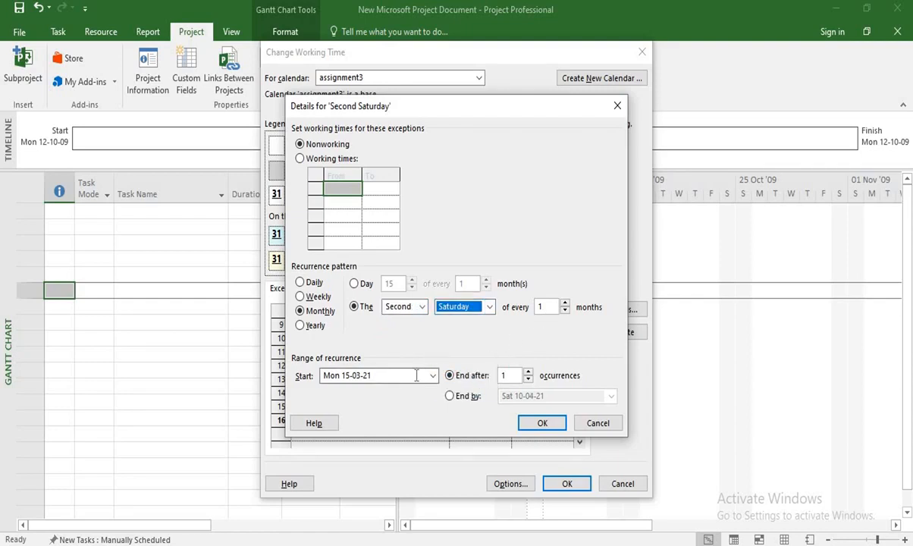
Set the Second Saturday recurrence range to start on 1 April 2021 and end by 31 March 2021.
click(429, 377)
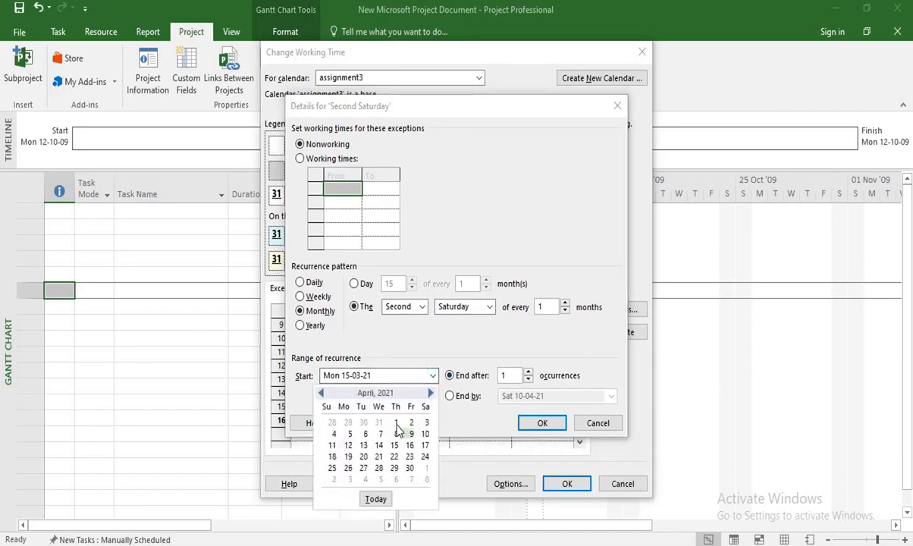
click(395, 423)
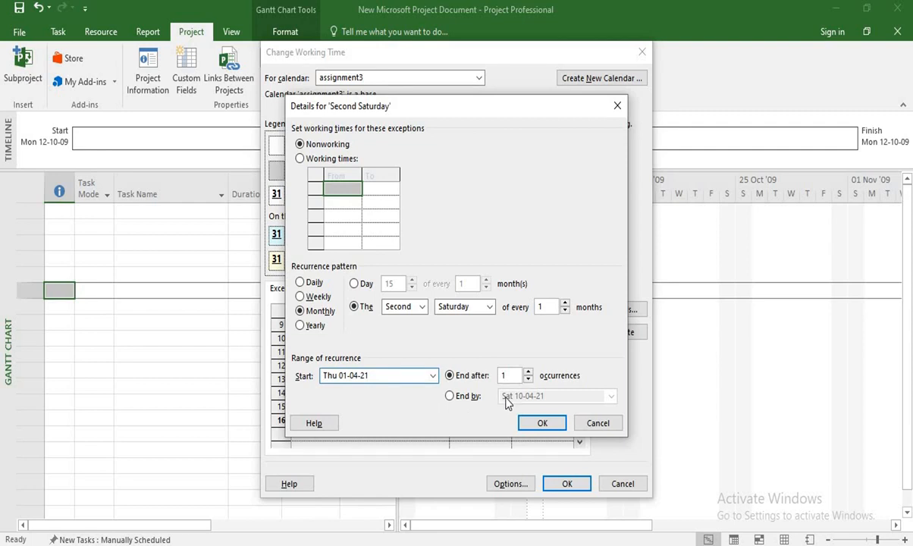
click(450, 396)
click(611, 396)
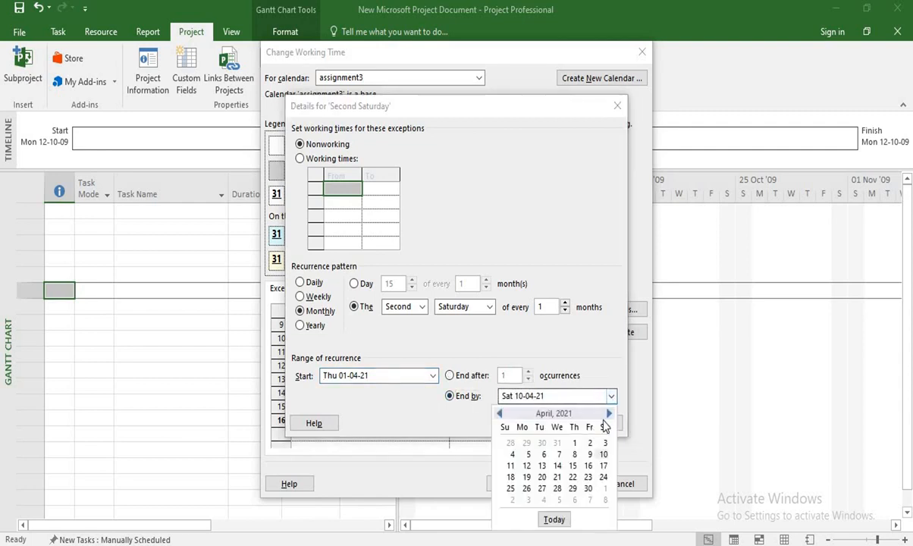
click(608, 413)
click(501, 414)
click(503, 415)
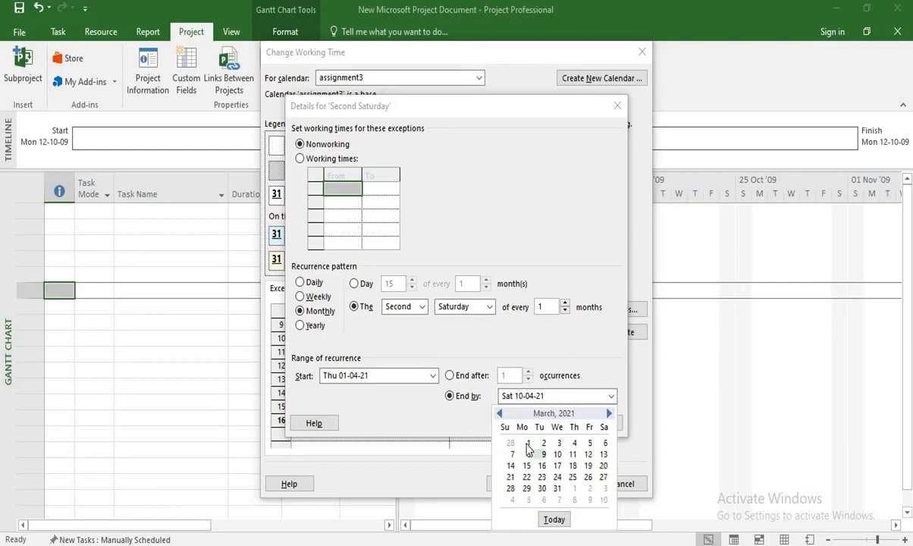
click(558, 489)
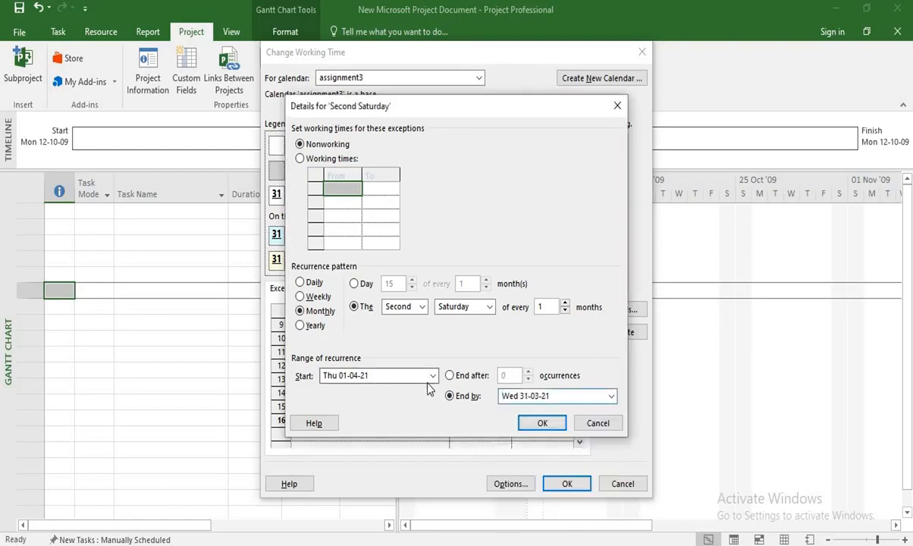
Correct the start of the Second Saturday recurrence to 1 April 2020 and accept the exception details.
click(433, 376)
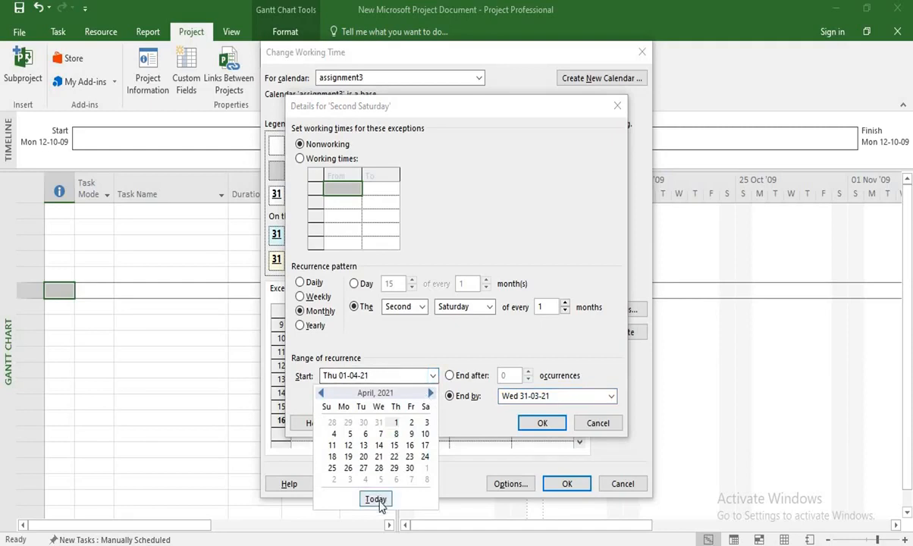
click(376, 499)
click(432, 375)
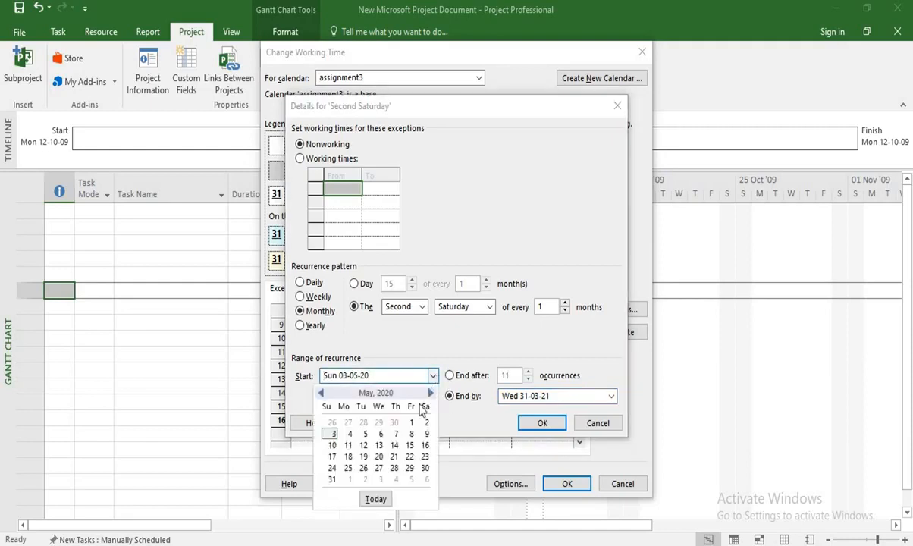
click(321, 393)
click(380, 423)
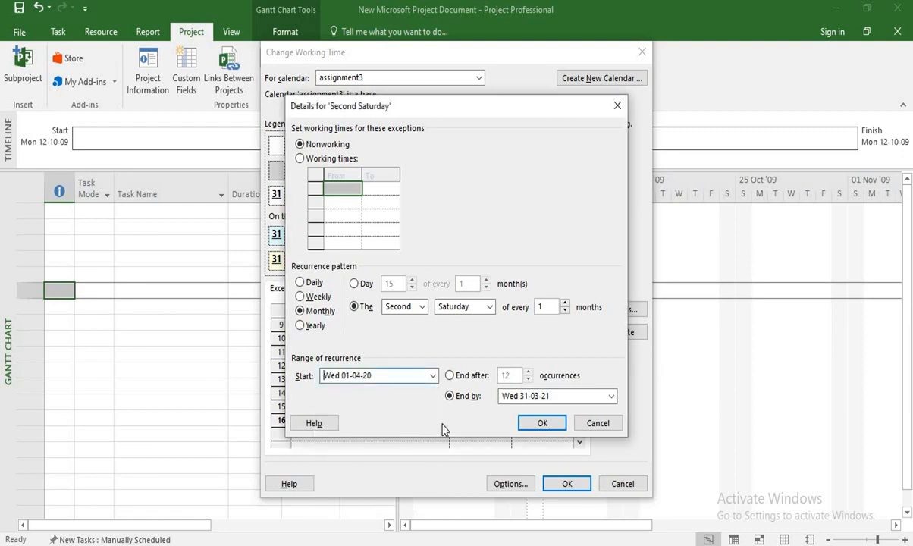
click(540, 423)
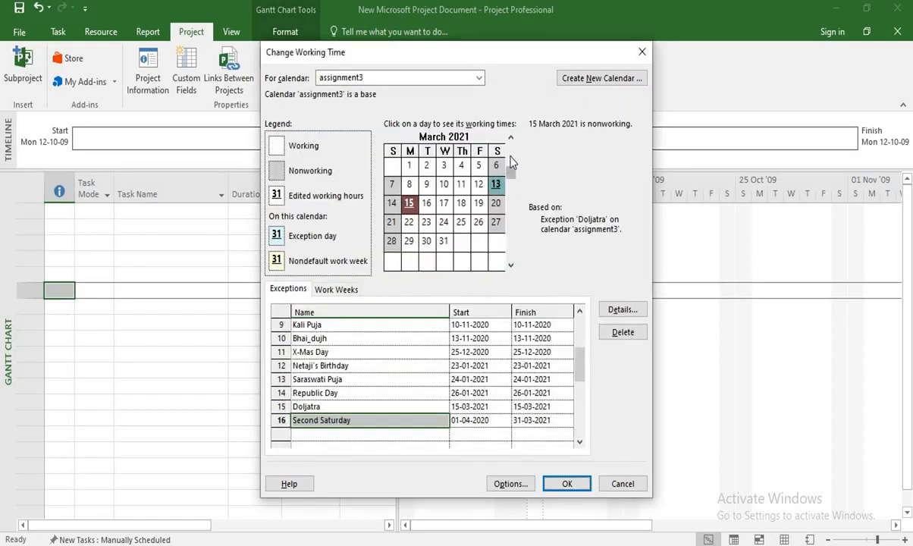
Browse the calendar months through 2020 and 2021 to check which Saturdays are marked as exception days.
click(511, 265)
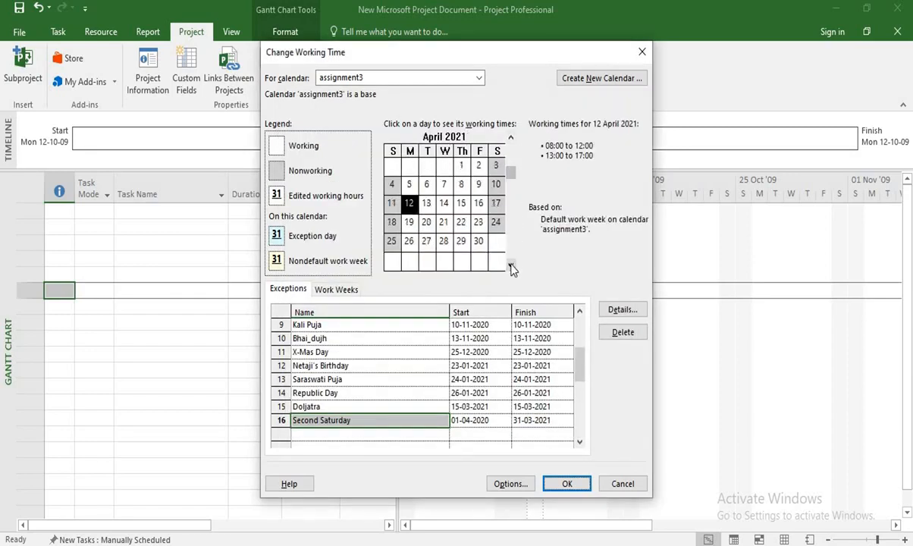
click(511, 140)
click(511, 140)
click(511, 139)
click(511, 139)
click(511, 140)
click(512, 141)
click(512, 142)
click(512, 142)
click(512, 142)
click(512, 142)
click(512, 142)
click(512, 142)
click(512, 142)
click(512, 142)
click(512, 142)
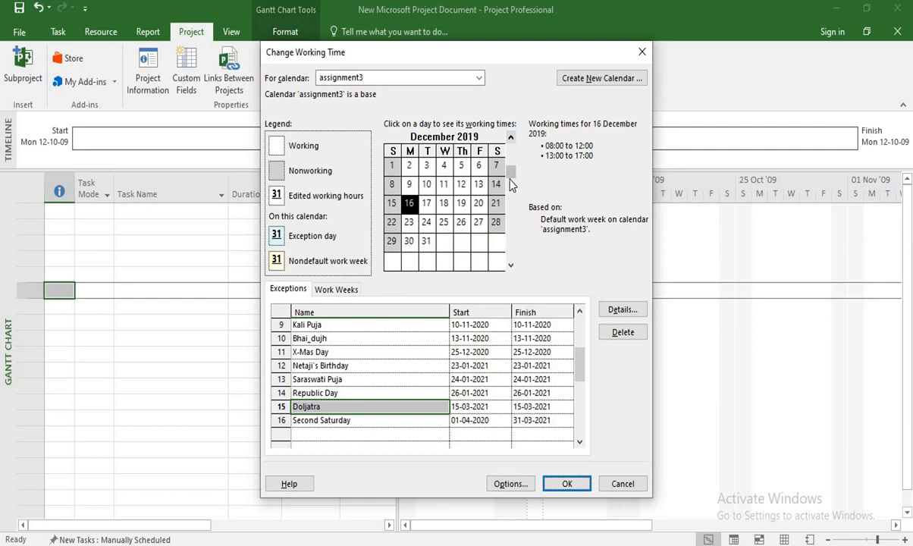
click(511, 265)
click(511, 265)
click(512, 266)
click(512, 266)
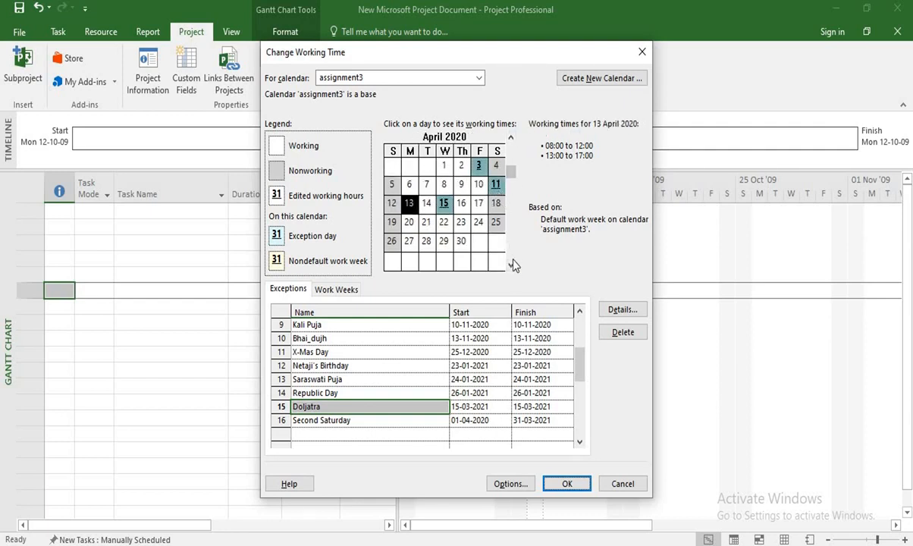
click(512, 266)
click(512, 266)
click(511, 266)
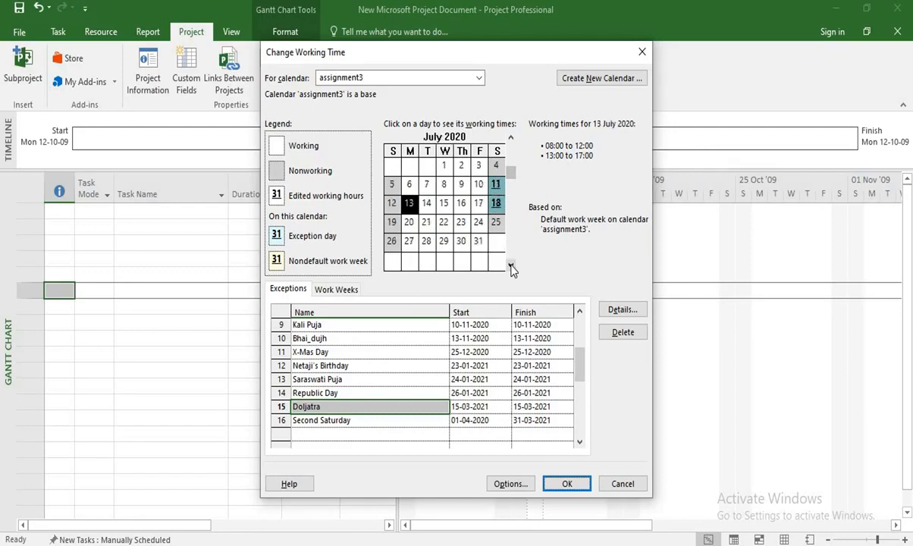
click(512, 265)
click(511, 138)
click(512, 266)
Add a calendar exception named Fourth Saturday starting on 1 April 2020.
click(379, 436)
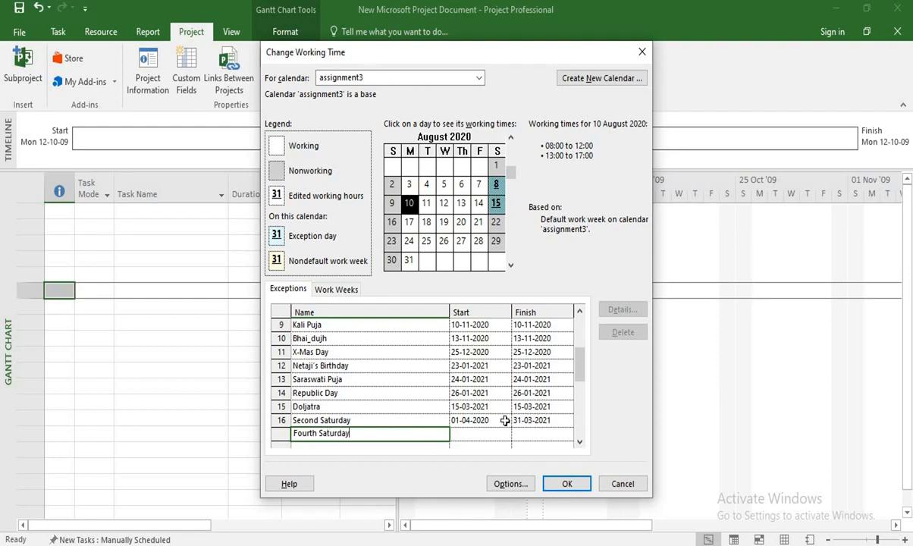
click(477, 434)
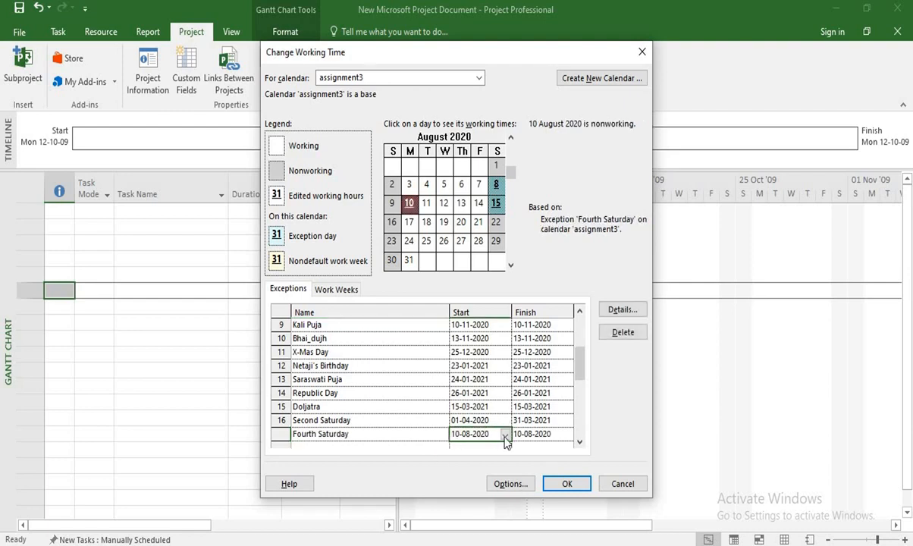
click(506, 436)
click(332, 428)
click(332, 429)
click(333, 429)
click(332, 428)
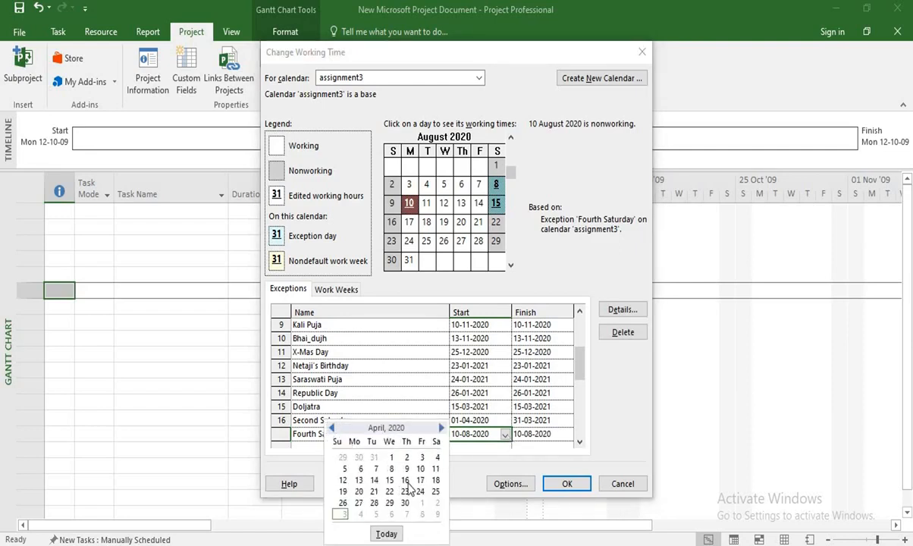
click(392, 457)
Set the finish date of the Fourth Saturday exception to 31 March 2021.
click(564, 437)
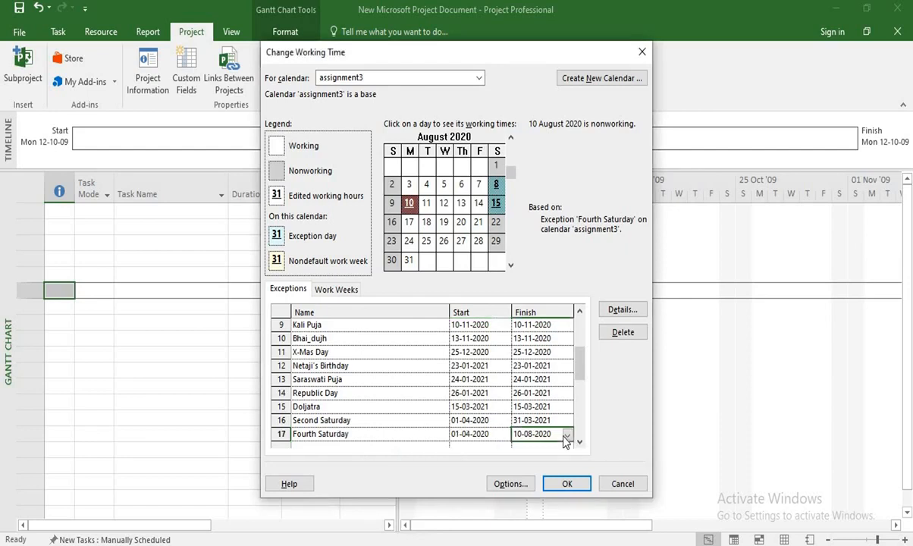
click(568, 439)
click(504, 429)
click(504, 428)
click(505, 429)
click(505, 428)
click(504, 429)
click(504, 429)
click(505, 428)
click(453, 503)
click(414, 444)
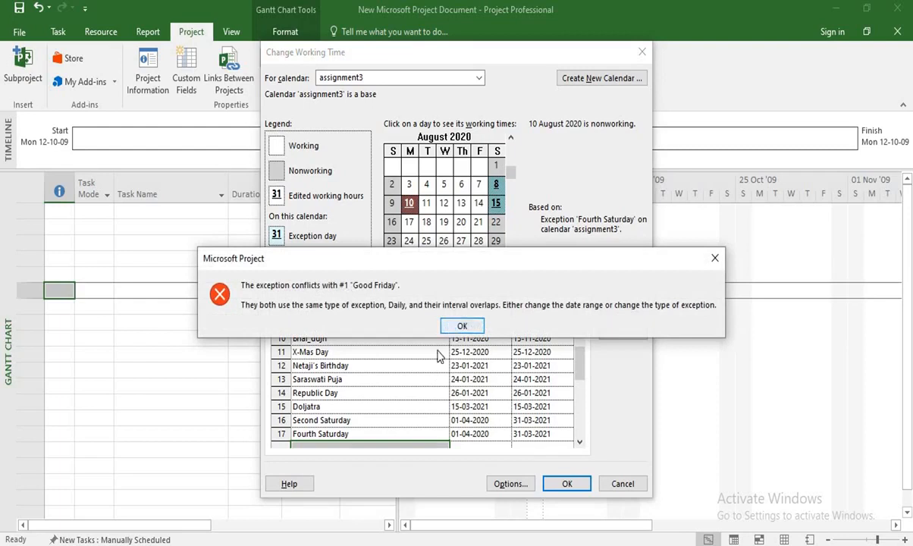
click(463, 326)
click(462, 325)
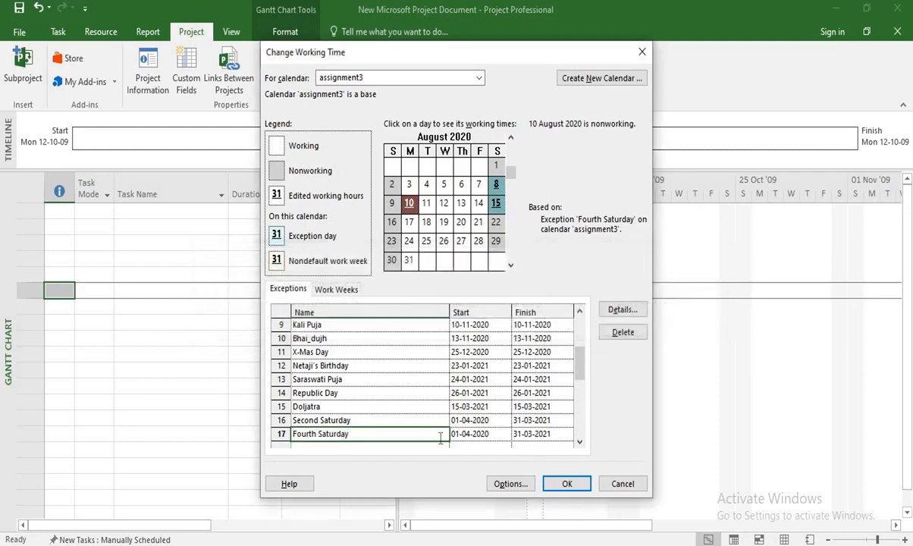
Set the Fourth Saturday exception to recur monthly on the fourth Saturday of every 1 month.
double_click(457, 438)
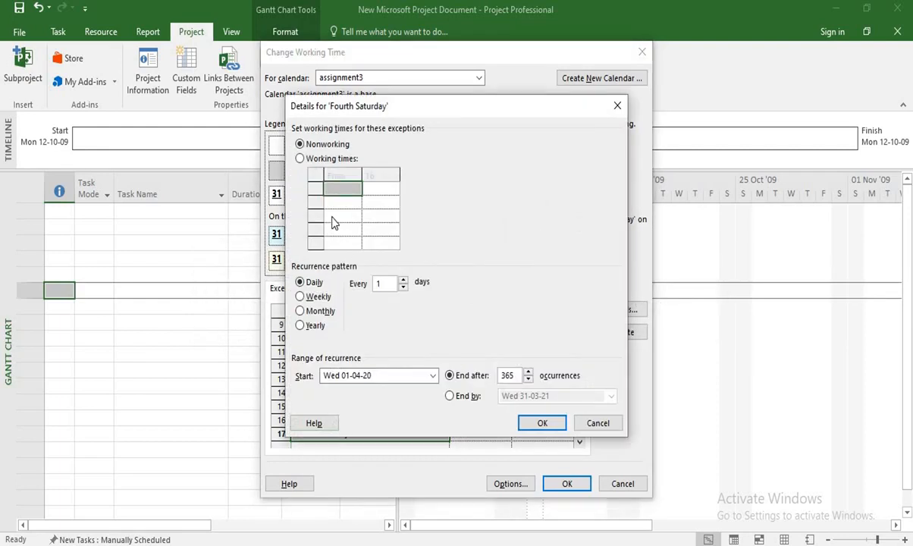
click(322, 312)
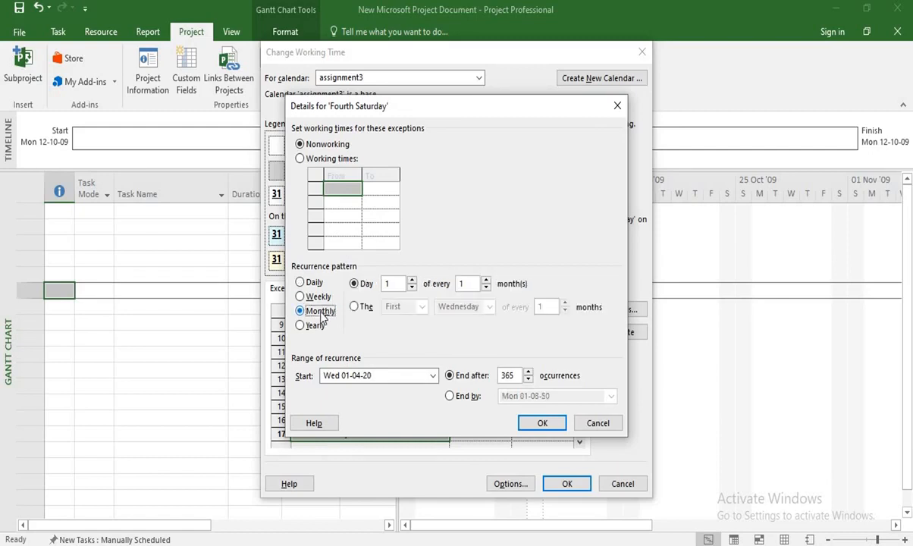
click(355, 307)
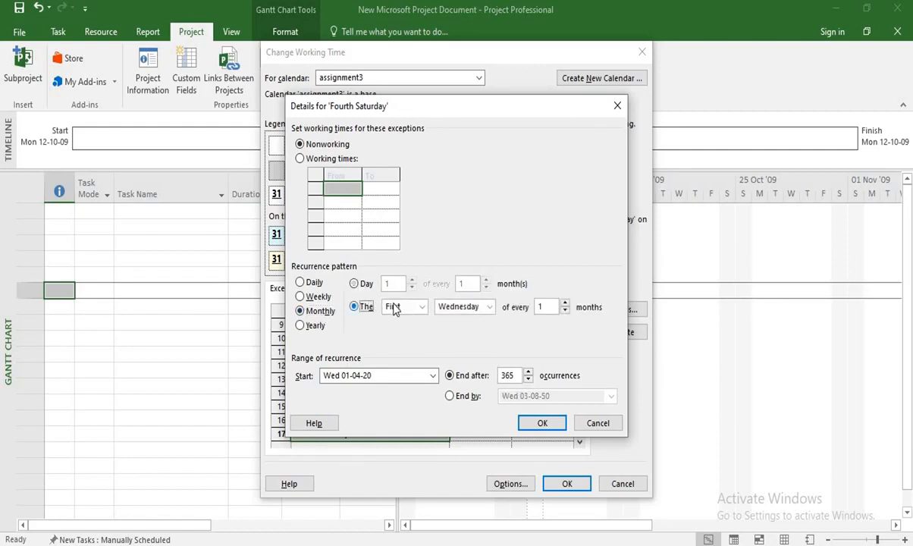
click(423, 307)
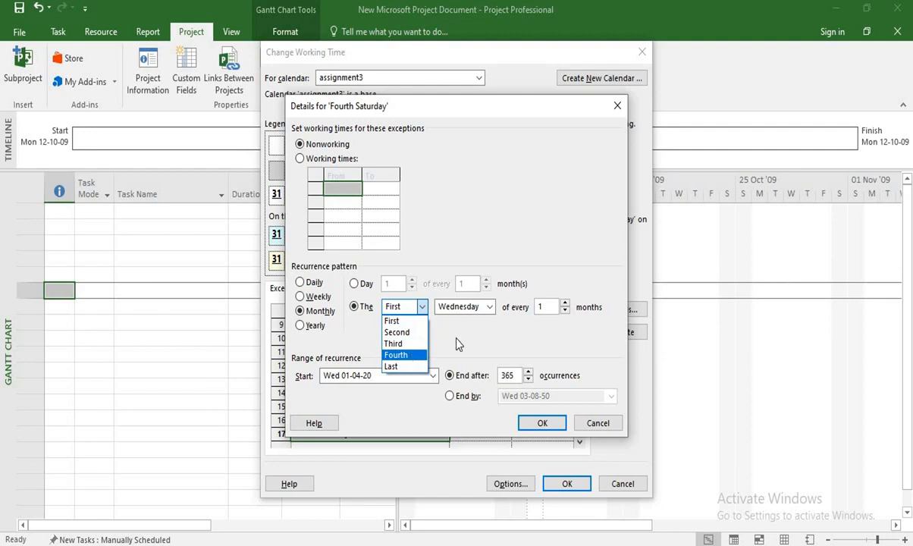
click(396, 347)
click(489, 306)
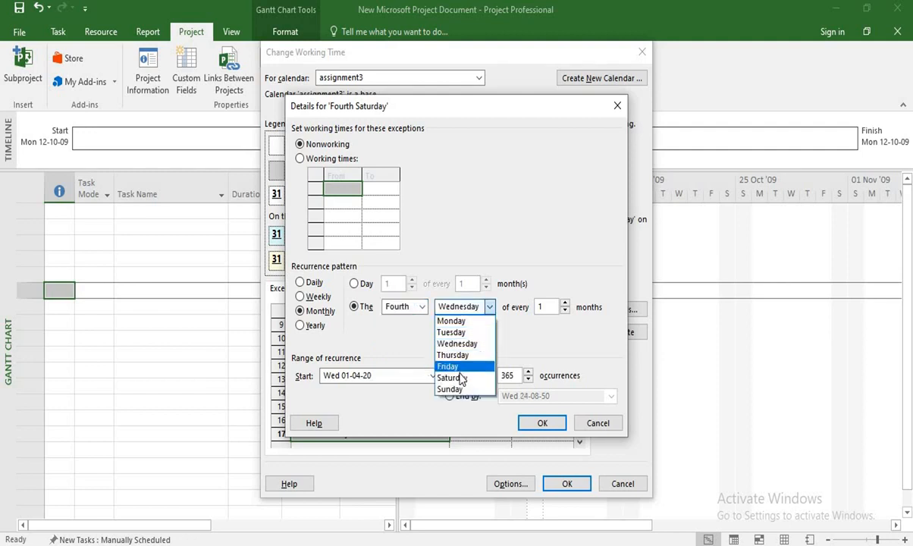
click(456, 378)
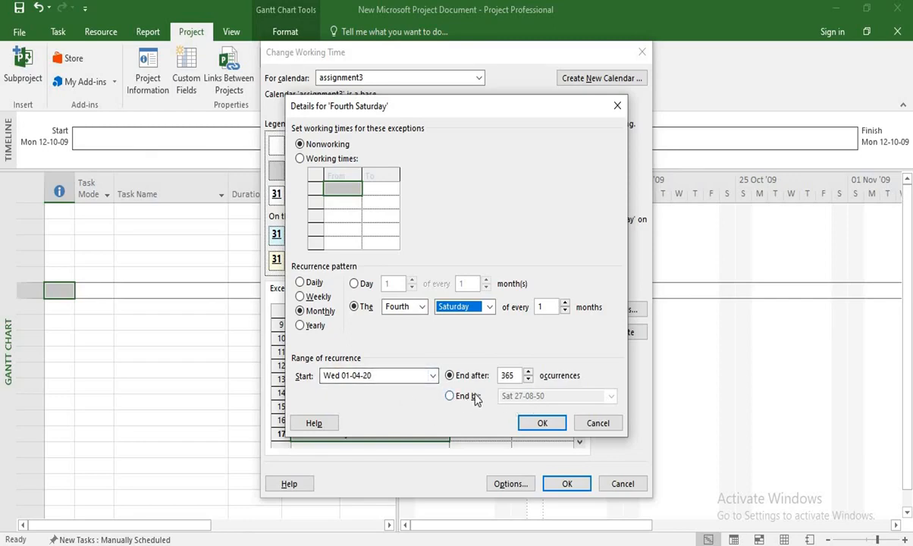
Set the Fourth Saturday recurrence to end by 31 March 2021 and accept the exception details.
click(450, 396)
click(611, 396)
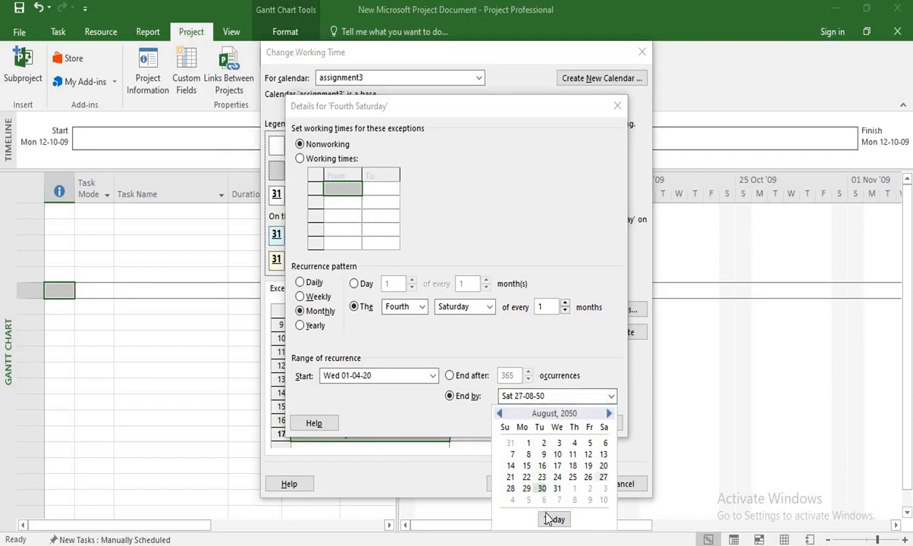
click(554, 520)
click(611, 395)
click(609, 414)
click(609, 413)
click(610, 413)
click(610, 413)
click(610, 413)
click(611, 415)
click(611, 414)
click(610, 414)
click(610, 414)
click(610, 414)
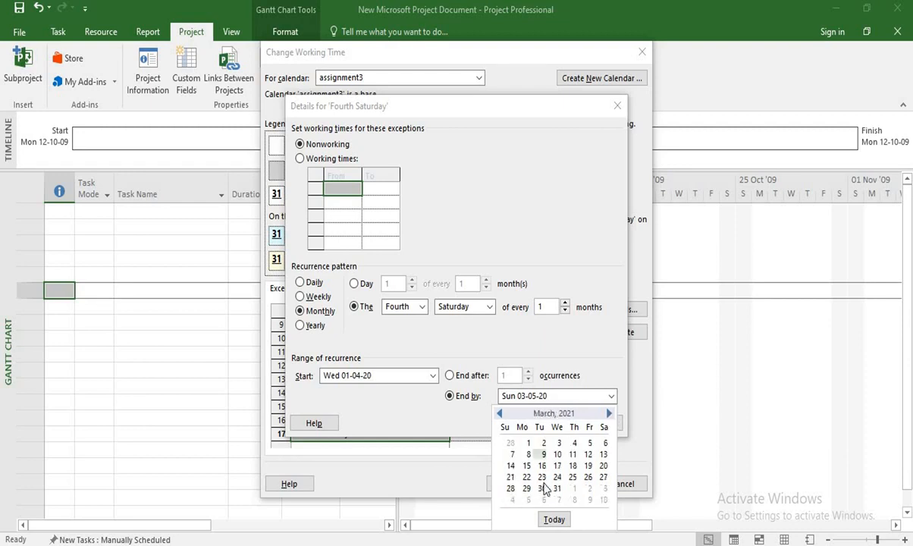
click(558, 489)
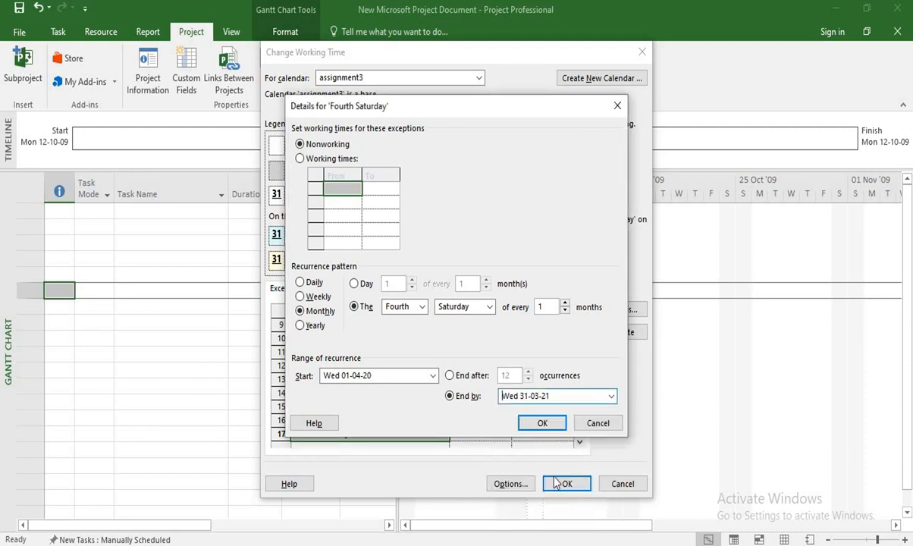
click(546, 422)
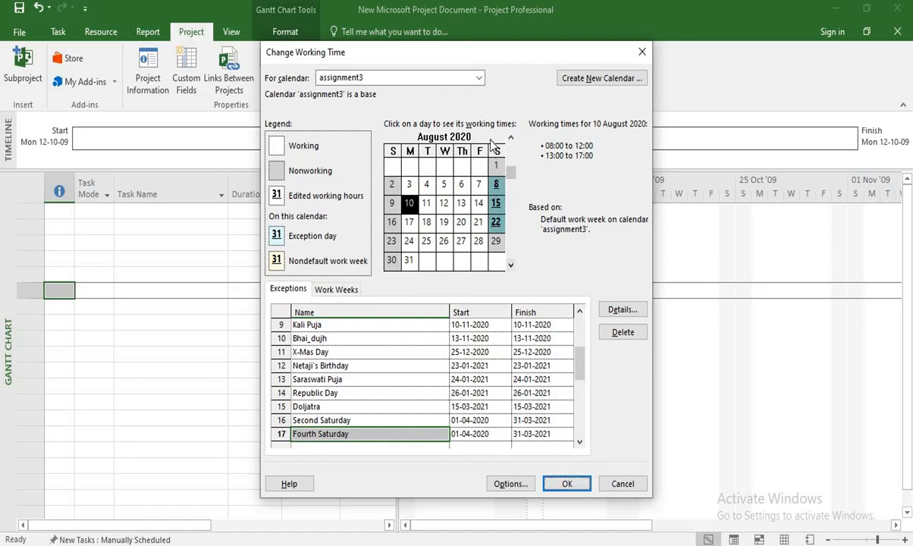
Check the second and fourth Saturday exceptions month by month through March 2021, and save the calendar changes.
click(512, 265)
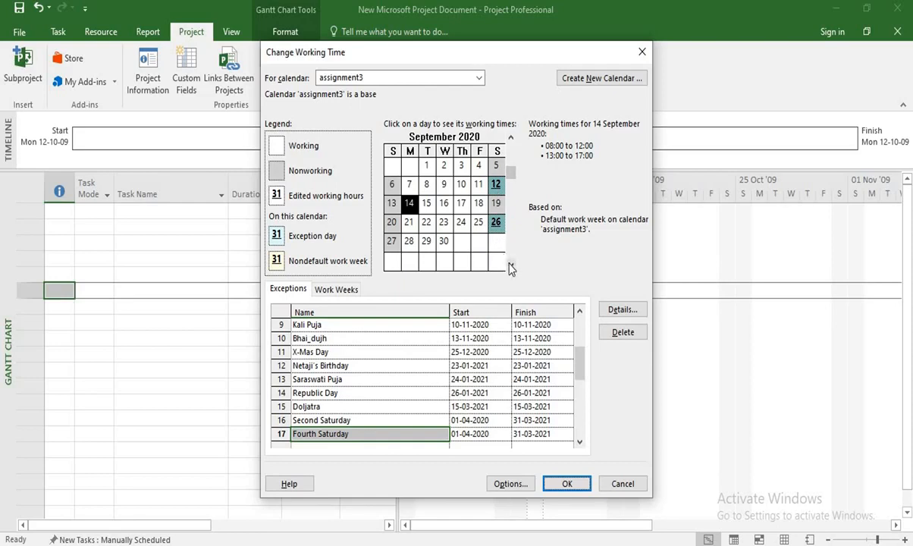
click(511, 265)
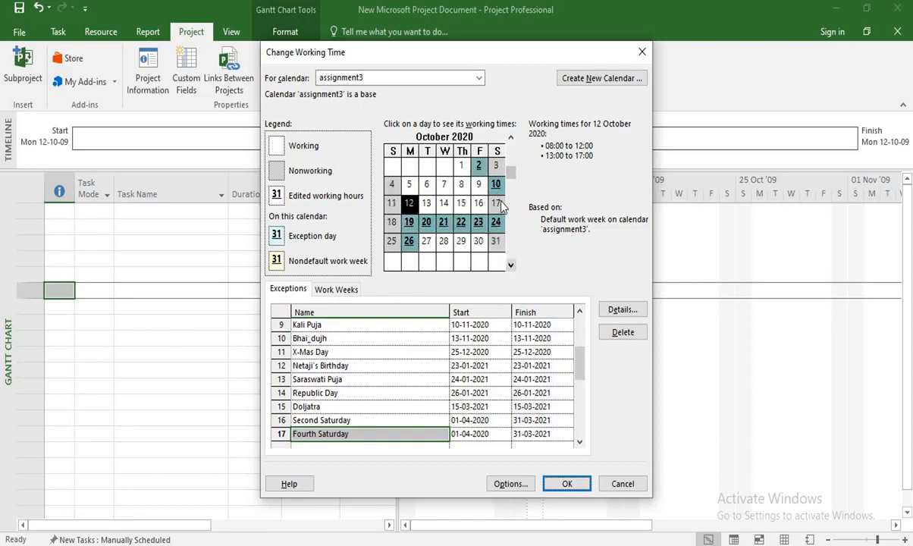
click(511, 265)
click(511, 265)
click(511, 265)
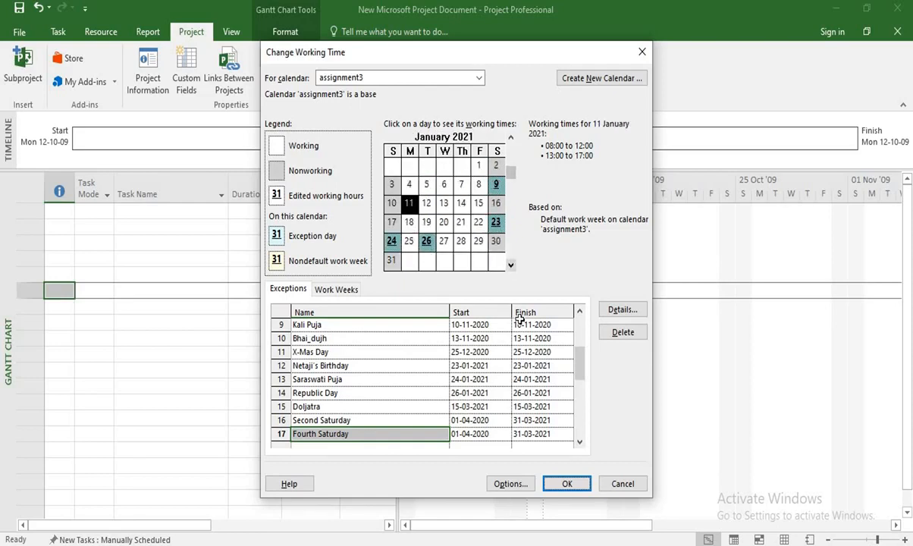
click(511, 266)
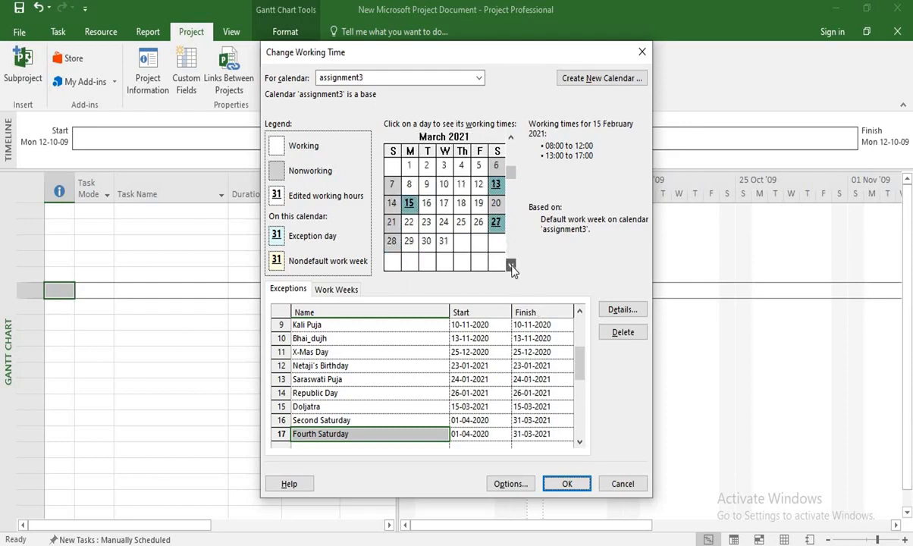
click(531, 407)
click(567, 483)
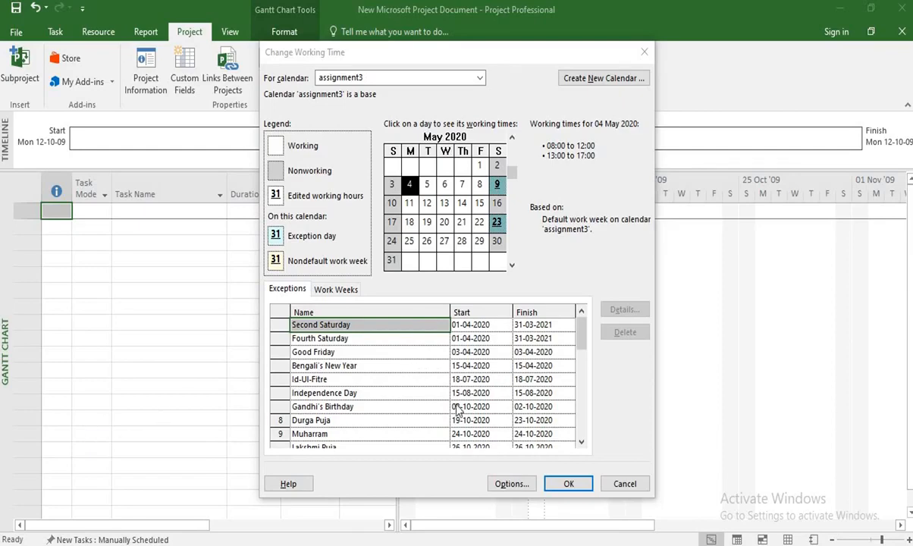
Switch to Assignment_3.pdf in Adobe Acrobat Reader to read the May office closing rules, and return to Microsoft Project.
mouse_move(479, 545)
click(498, 461)
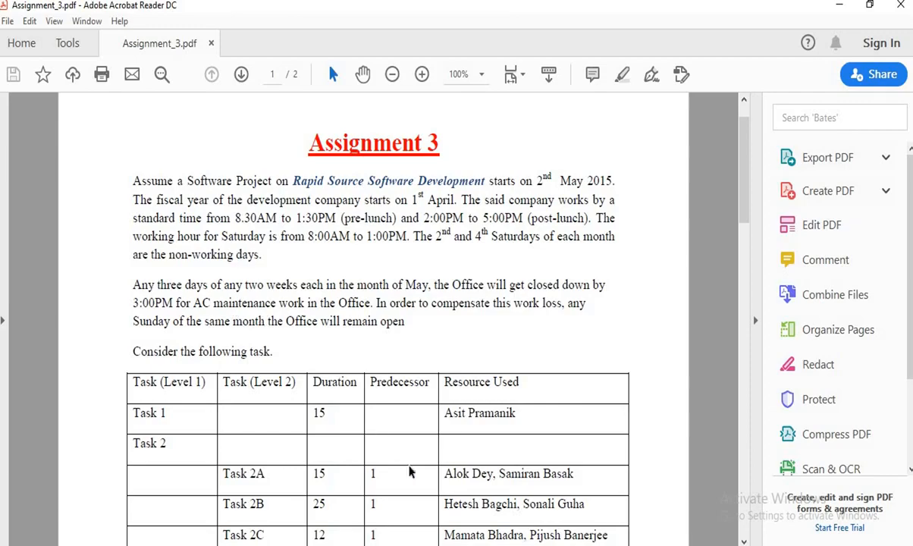
click(475, 545)
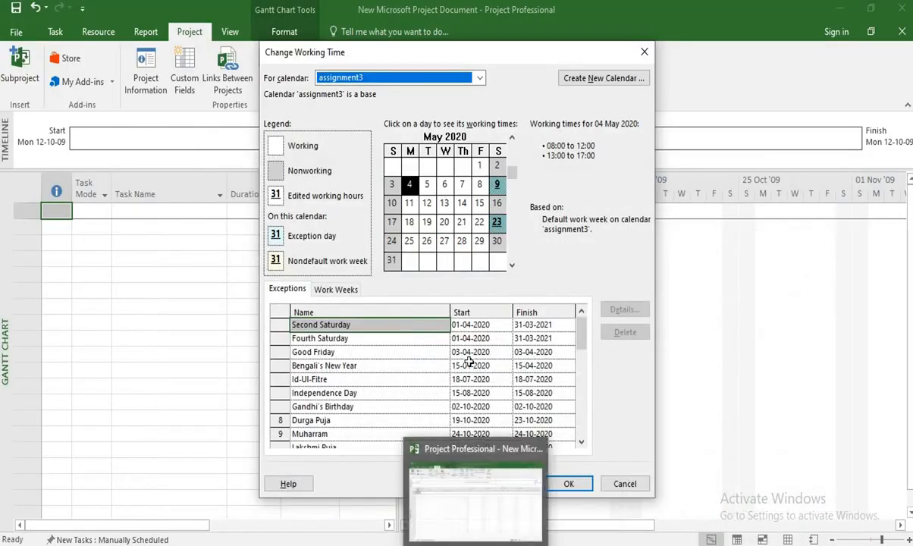
Add a calendar exception named Week1_Monday on 4 May 2020 below the existing exceptions.
click(582, 442)
click(582, 442)
click(581, 442)
click(582, 443)
click(582, 443)
click(582, 443)
click(582, 443)
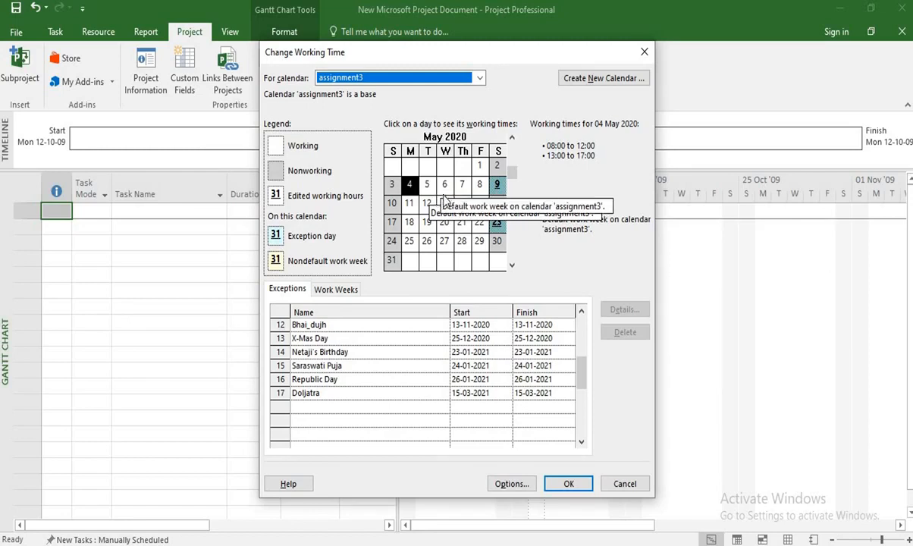
click(356, 405)
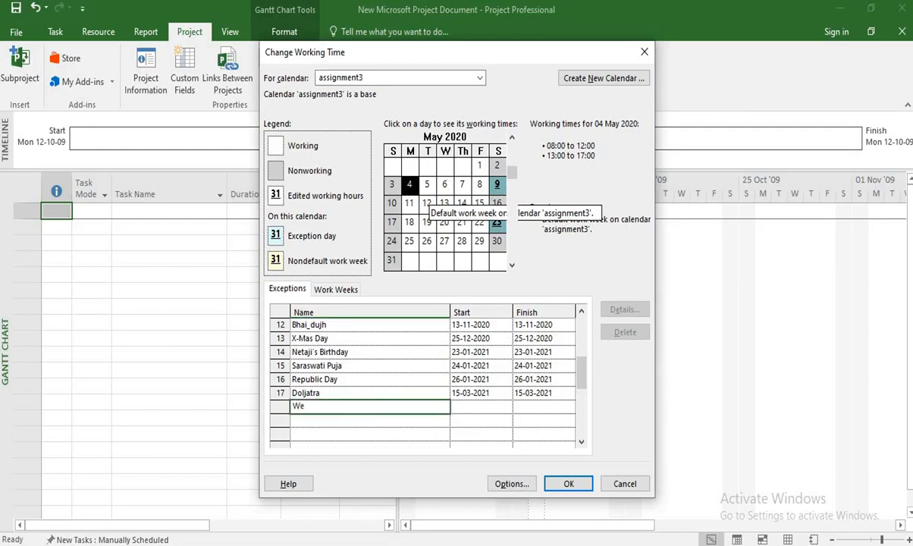
text(1_Monday)
click(503, 407)
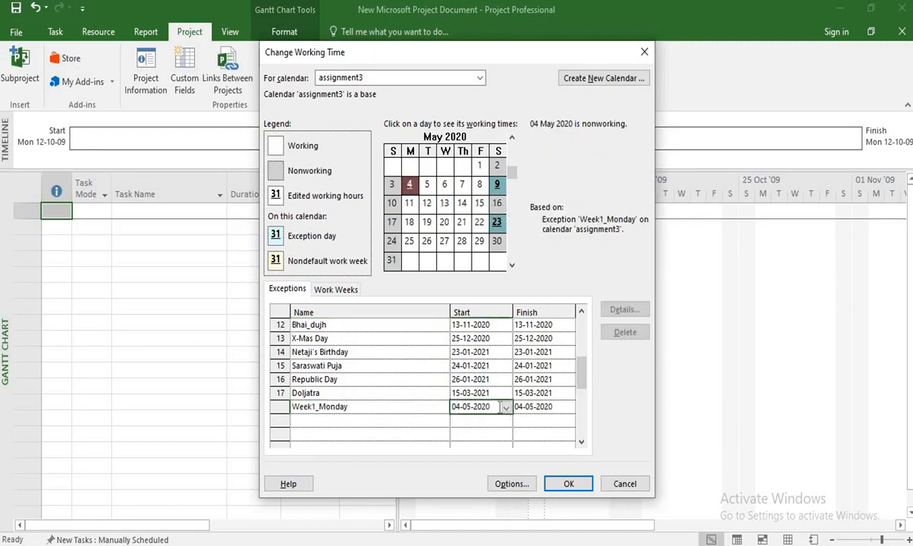
Make the Week1_Monday exception a working day with a first shift from 08:30 to 13:30.
double_click(399, 407)
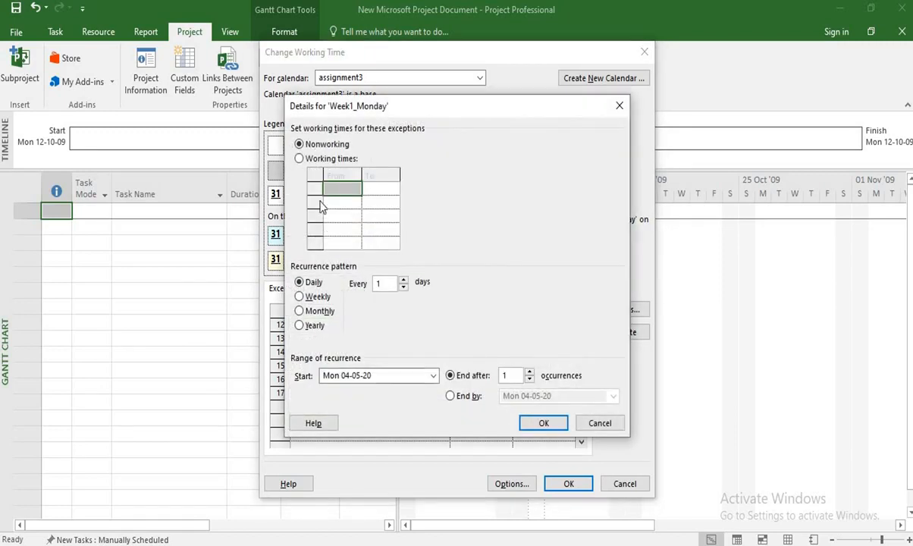
click(299, 159)
click(347, 190)
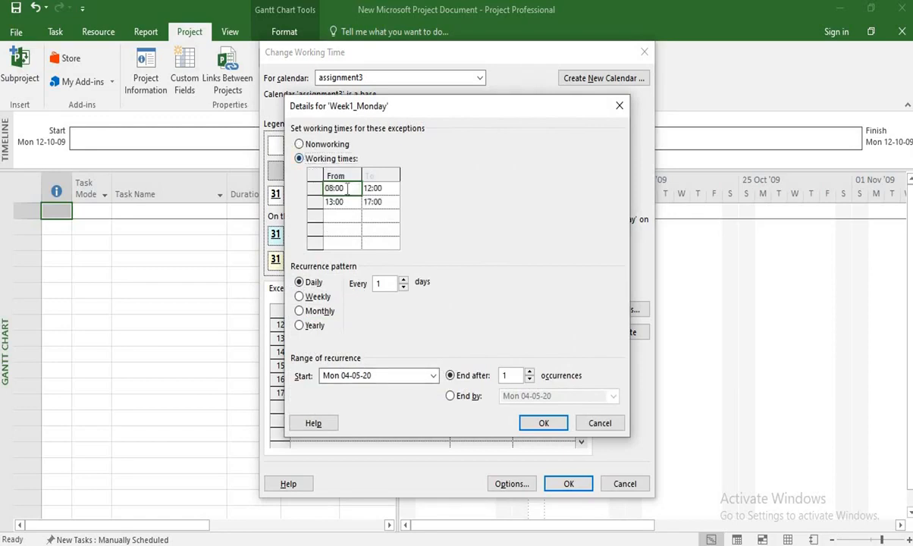
key(BackSpace)
key(BackSpace)
key(BackSpace)
key(BackSpace)
key(BackSpace)
click(384, 188)
key(BackSpace)
key(BackSpace)
key(BackSpace)
key(BackSpace)
key(BackSpace)
text(1:30pm)
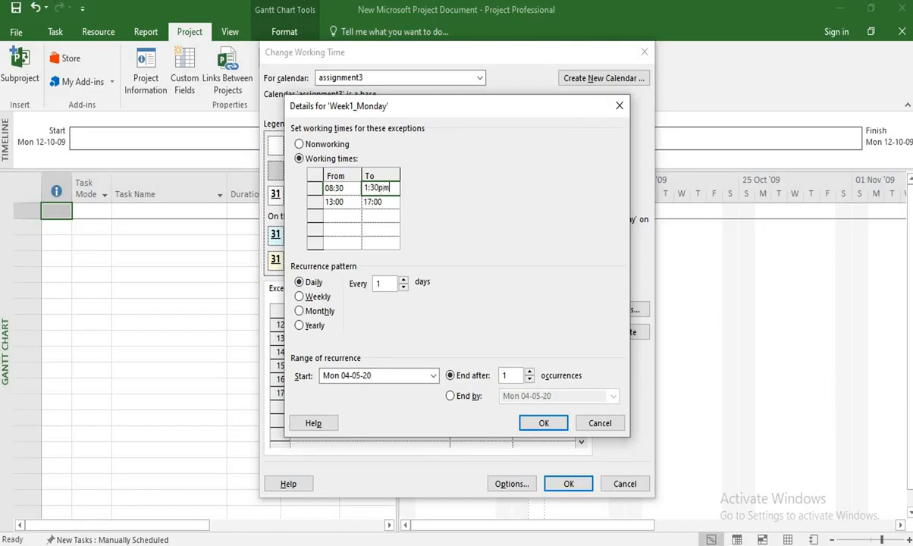
Set the second shift of the Week1_Monday exception to 14:00 to 15:00 and accept the details.
click(343, 201)
text(14)
click(383, 202)
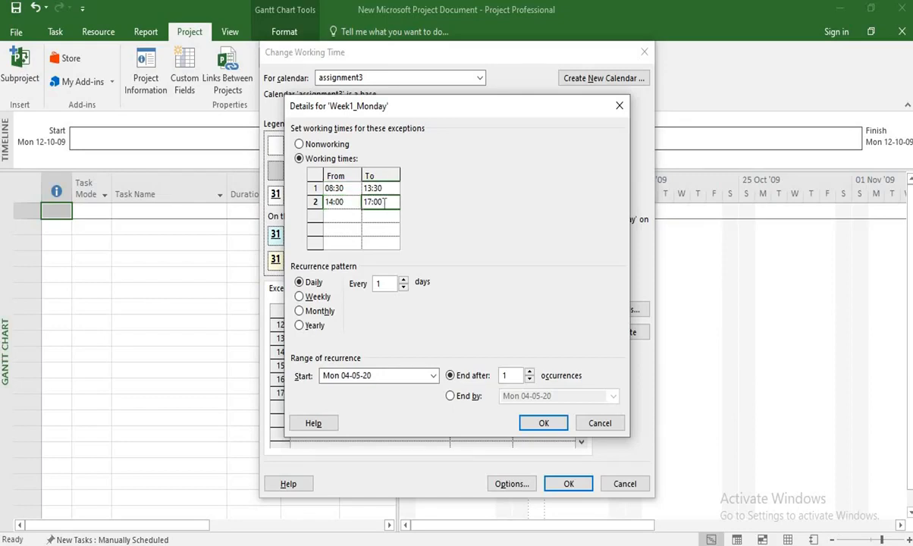
text(3pm)
key(Return)
click(544, 423)
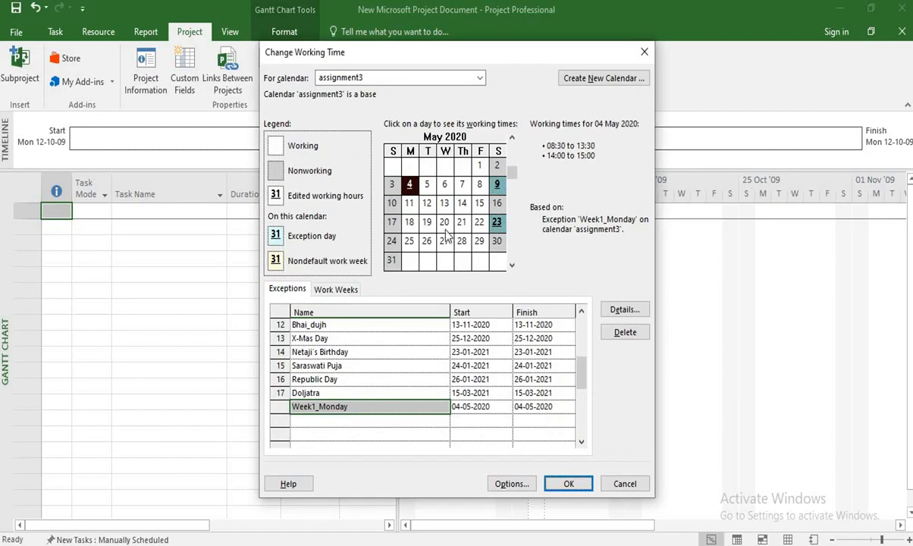
Compare the working times of 4 May and 5 May 2020 in the calendar preview.
click(427, 202)
click(427, 186)
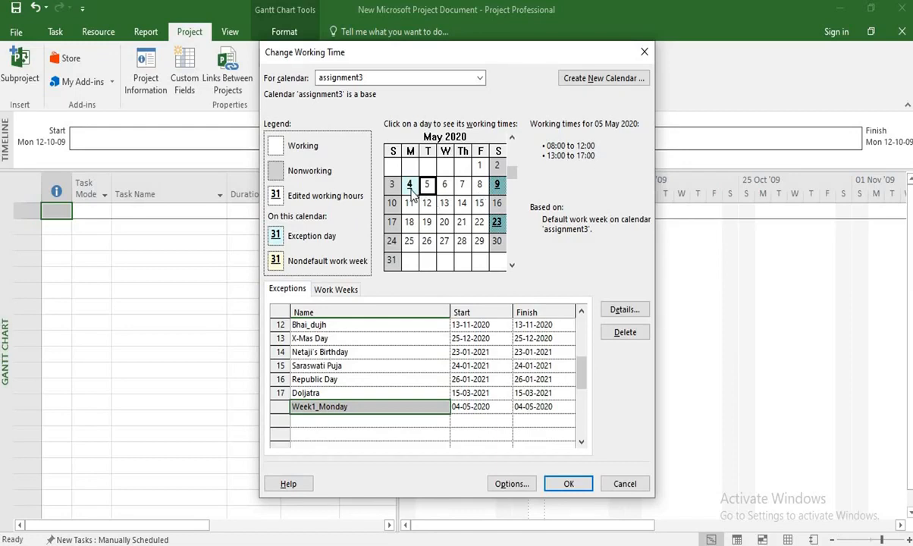
click(411, 190)
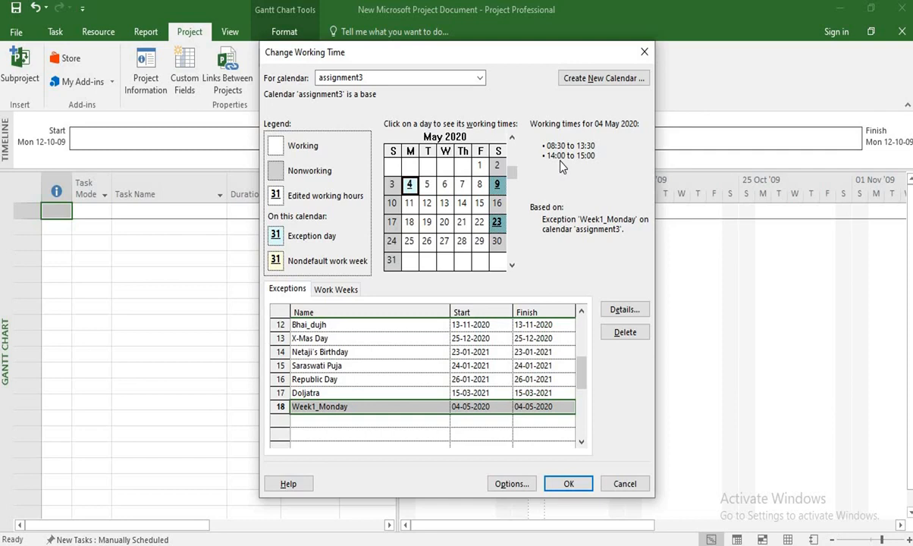
Add a calendar exception named Week1_Wednesday on 6 May 2020.
click(446, 187)
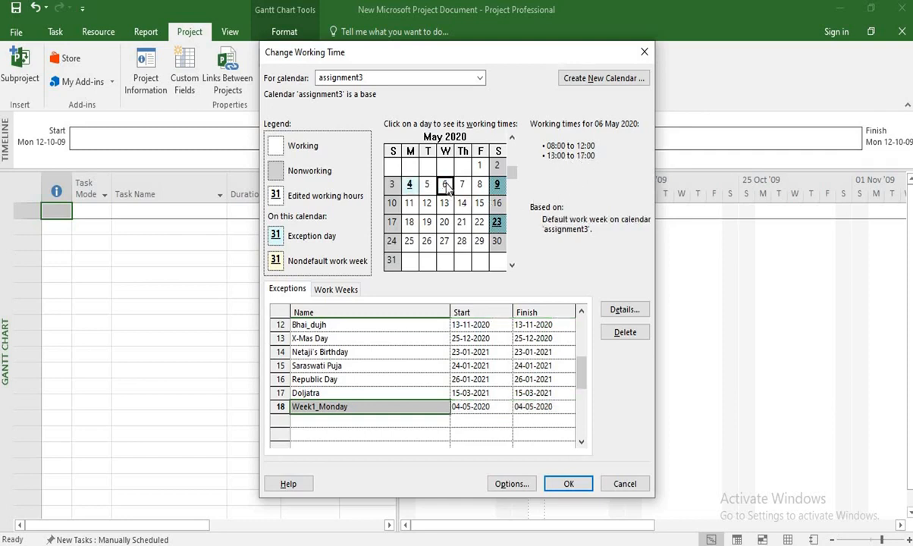
click(330, 423)
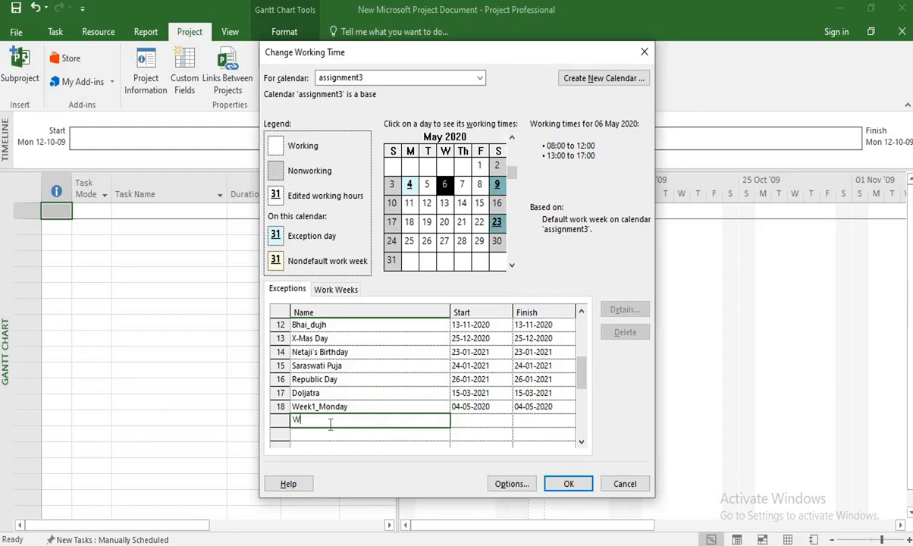
text(Week1_Wednesday)
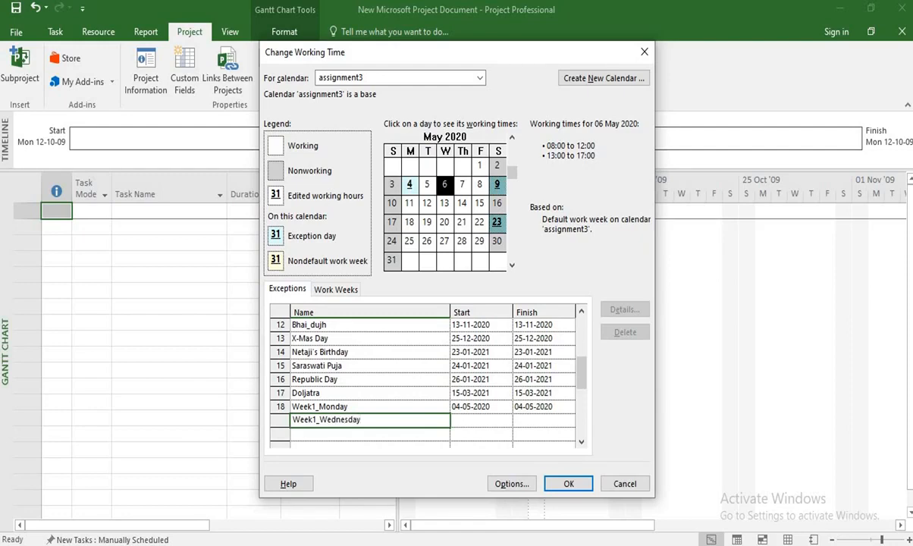
click(485, 421)
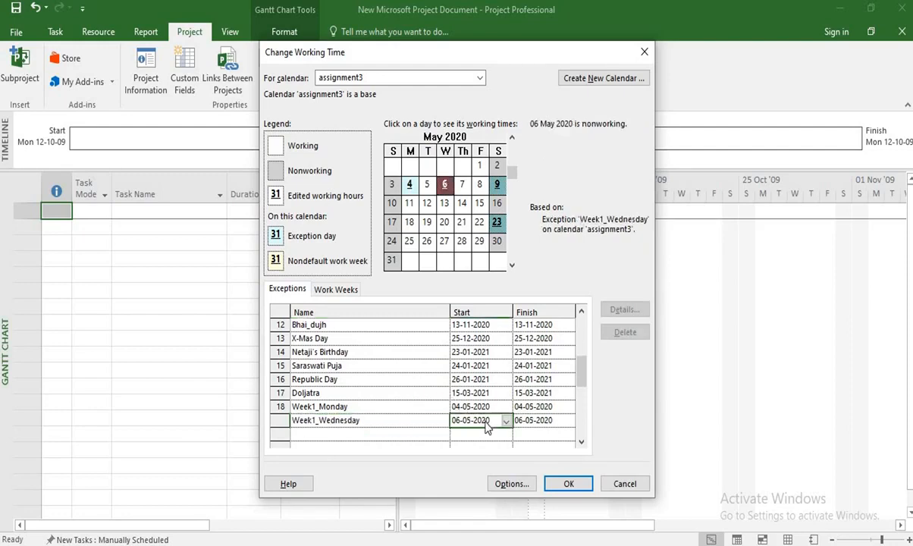
Make the Week1_Wednesday exception a working day with a first shift from 08:30 to 13:30.
double_click(417, 421)
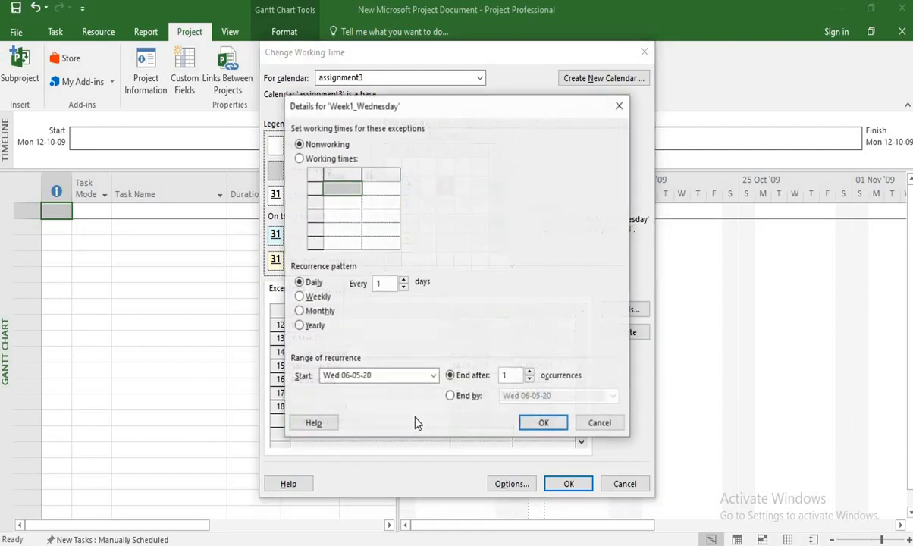
click(320, 162)
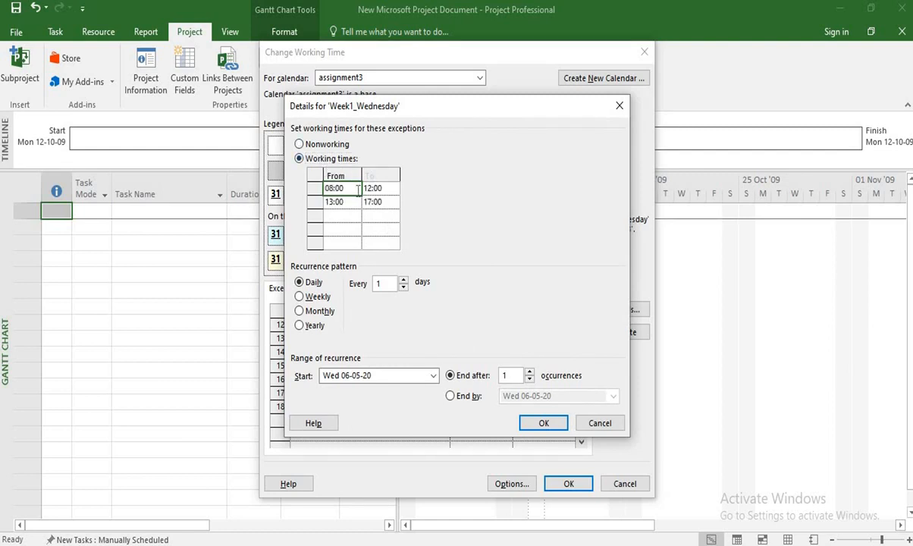
text(8)
key(Return)
click(371, 189)
text(1:30)
key(Return)
Set the second shift of the Week1_Wednesday exception to 14:00 to 15:00 and accept the details.
key(Left)
text(14)
key(Tab)
text(15)
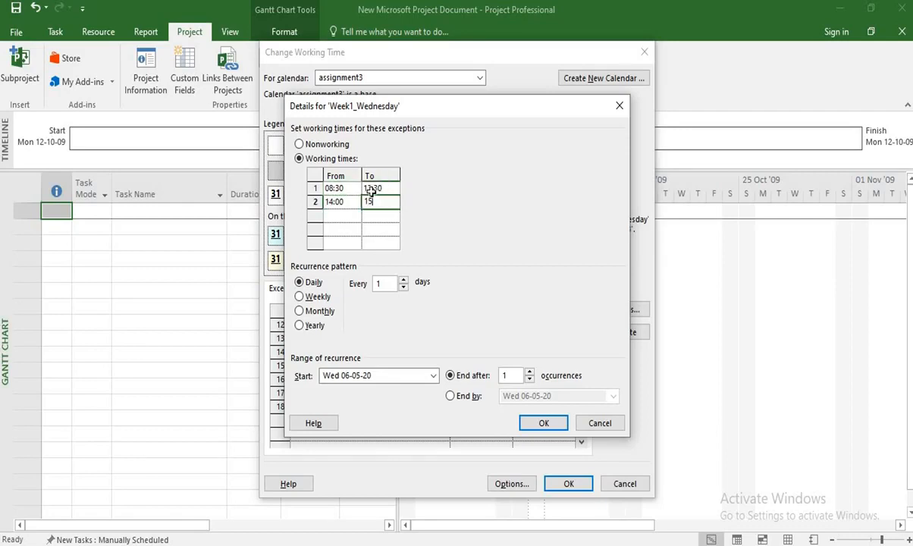
click(538, 422)
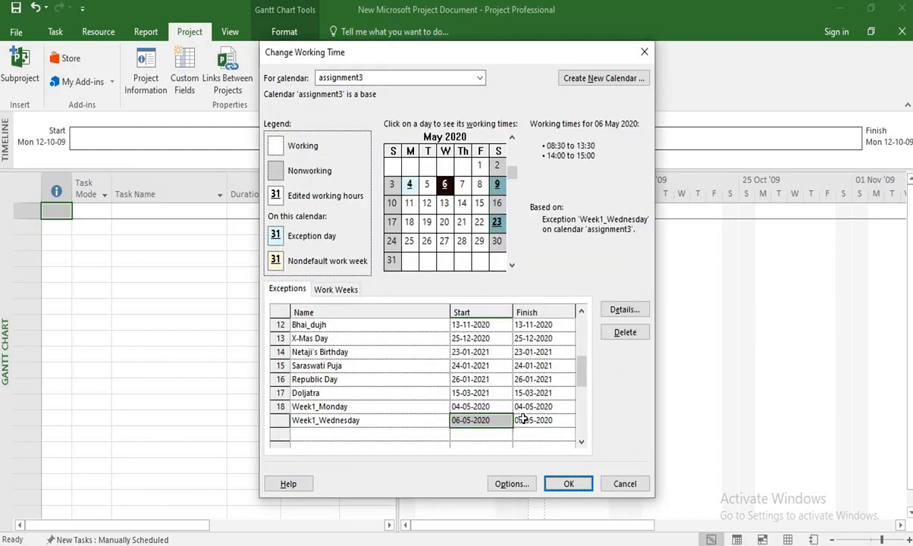
Add a calendar exception named Week1_Friday on 8 May 2020.
click(462, 184)
click(479, 186)
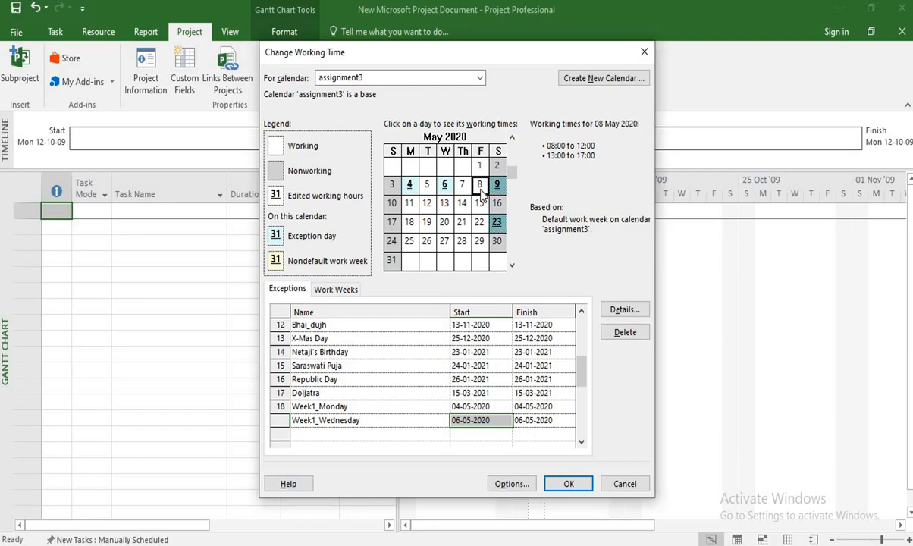
click(399, 433)
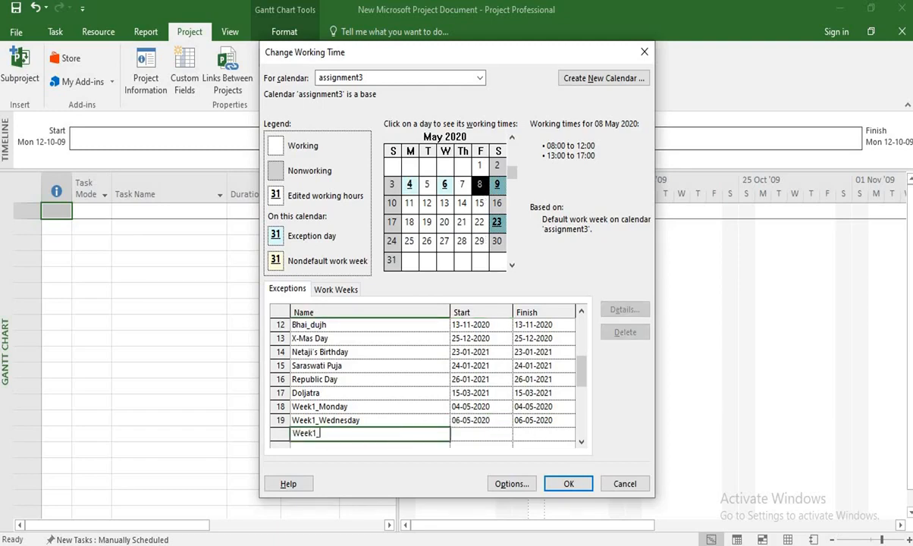
text(Week1_Frid)
click(473, 435)
Make the Week1_Friday exception a working day with a first shift from 08:30 to 13:30.
click(424, 437)
double_click(424, 438)
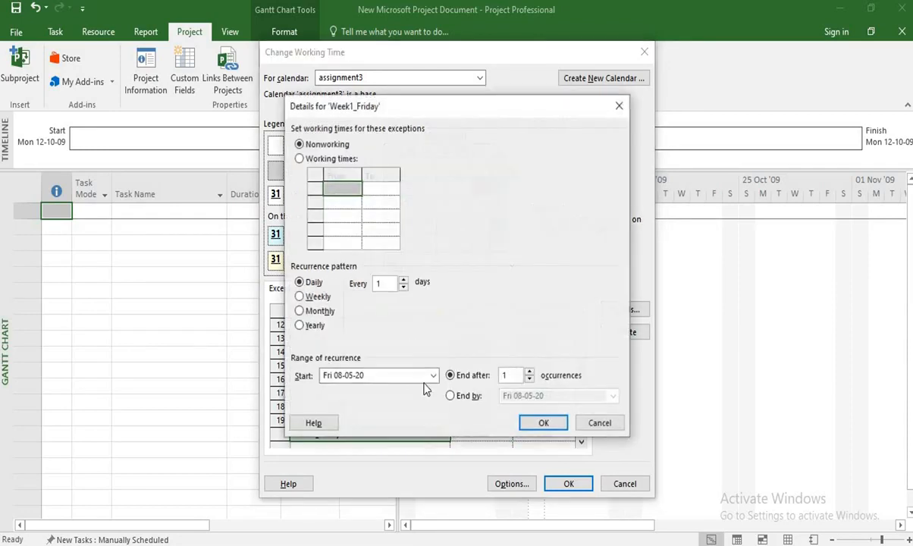
click(314, 160)
click(345, 188)
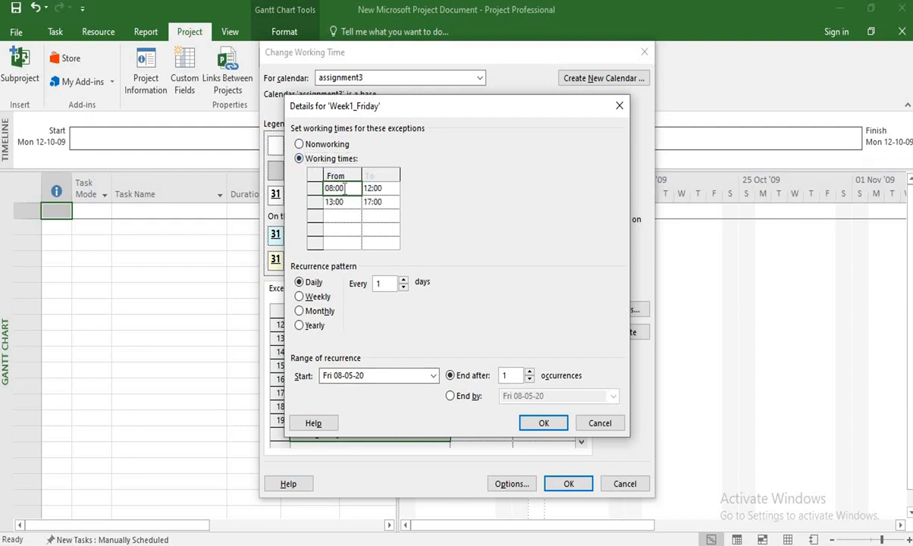
text(8:30)
click(386, 190)
text(1)
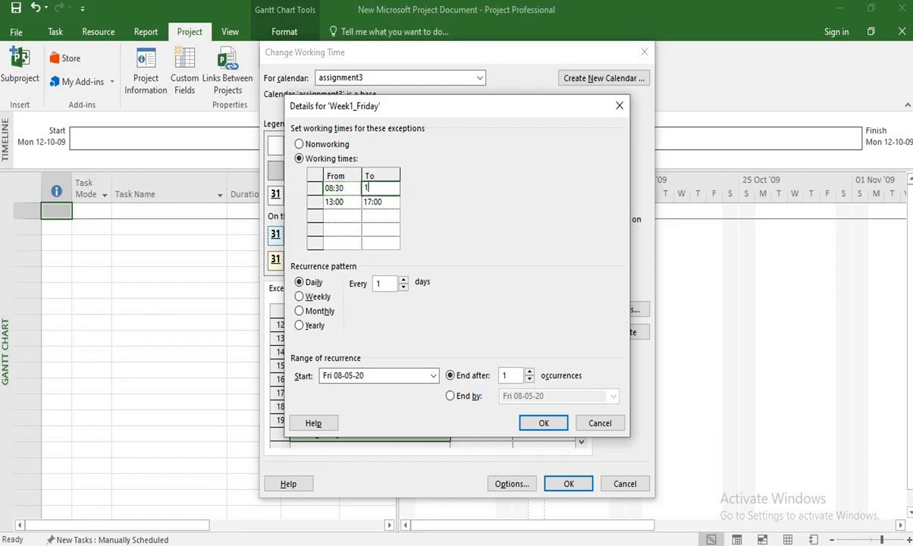
text(:30pm)
Set the second shift of the Week1_Friday exception to 14:00 to 15:00 and accept the details.
click(335, 202)
text(14:00)
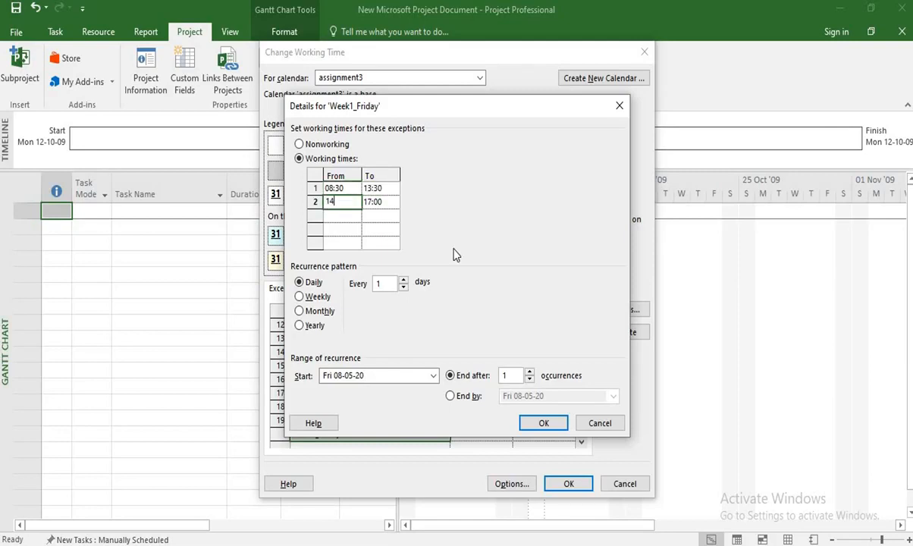
click(378, 204)
text(15)
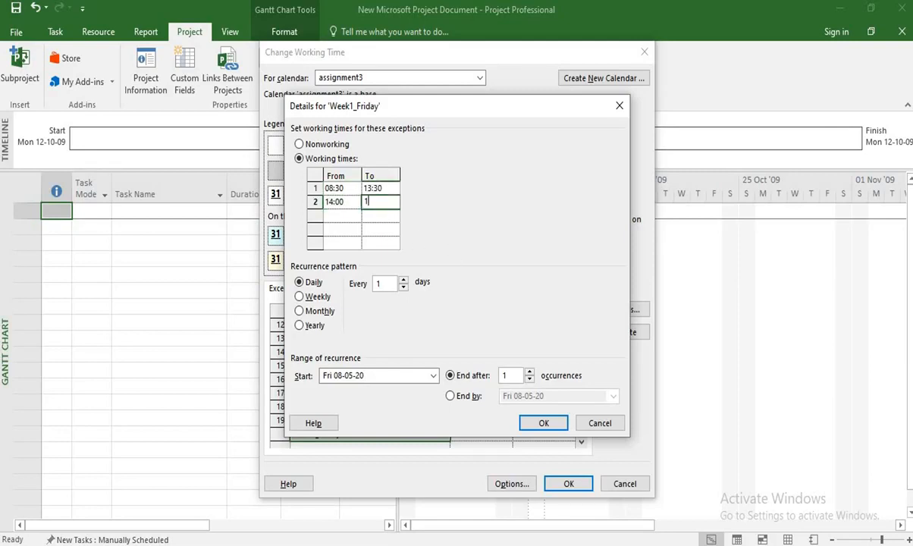
click(342, 230)
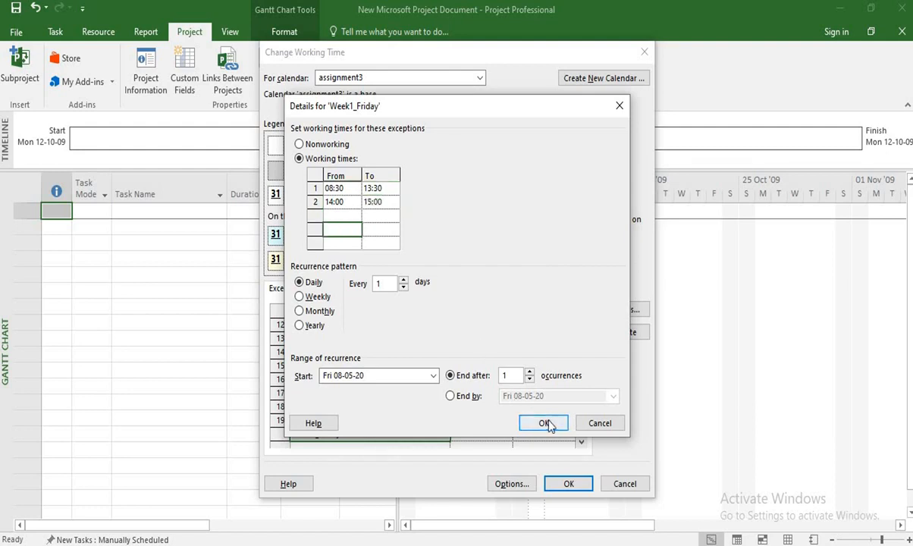
click(544, 424)
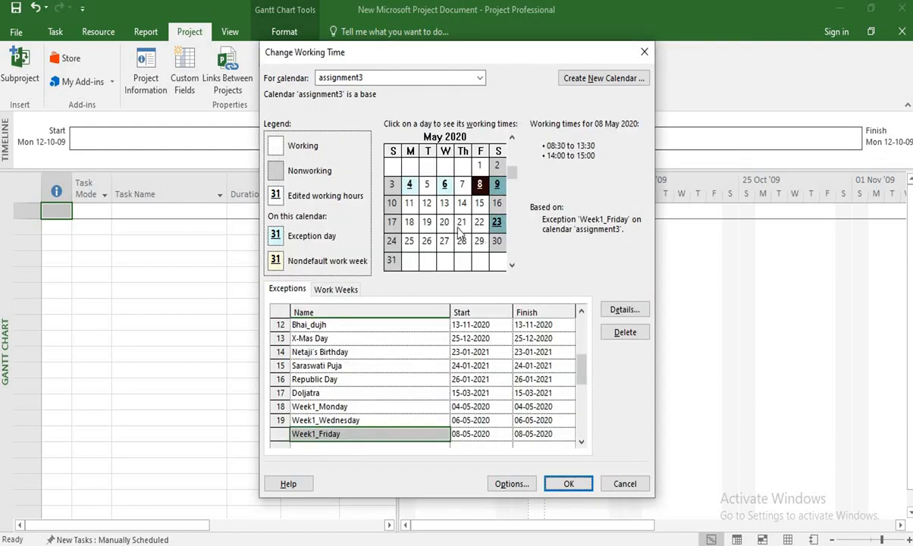
Check the working times of the first full week of May 2020, from 4 to 8 May, in the calendar.
click(425, 203)
click(411, 186)
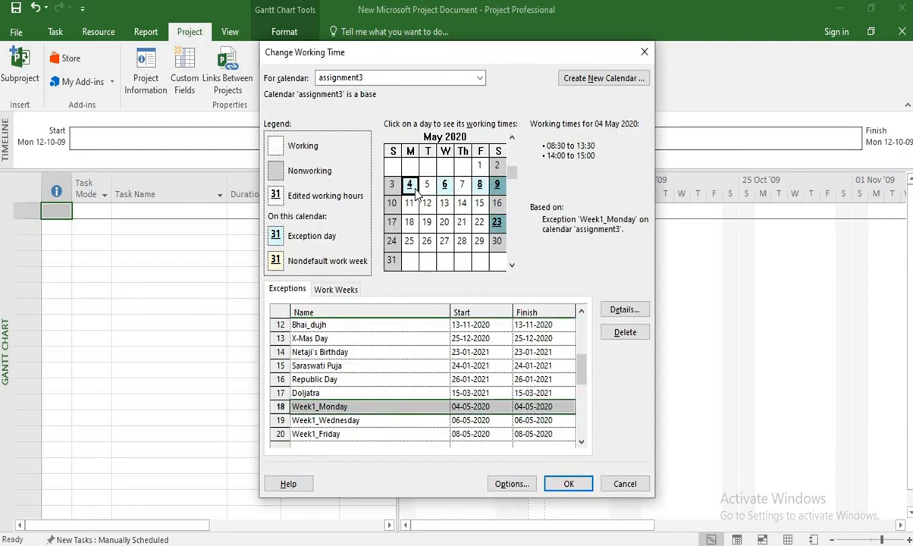
click(445, 185)
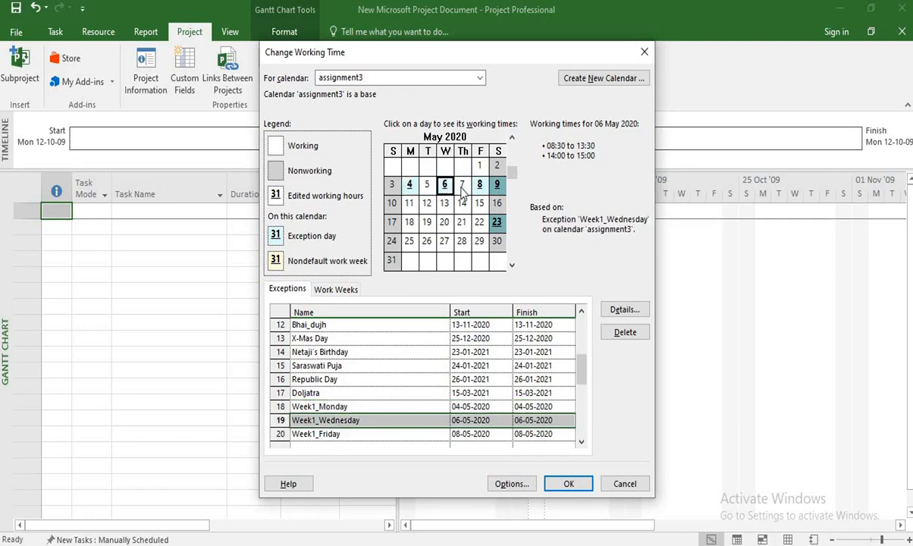
click(480, 185)
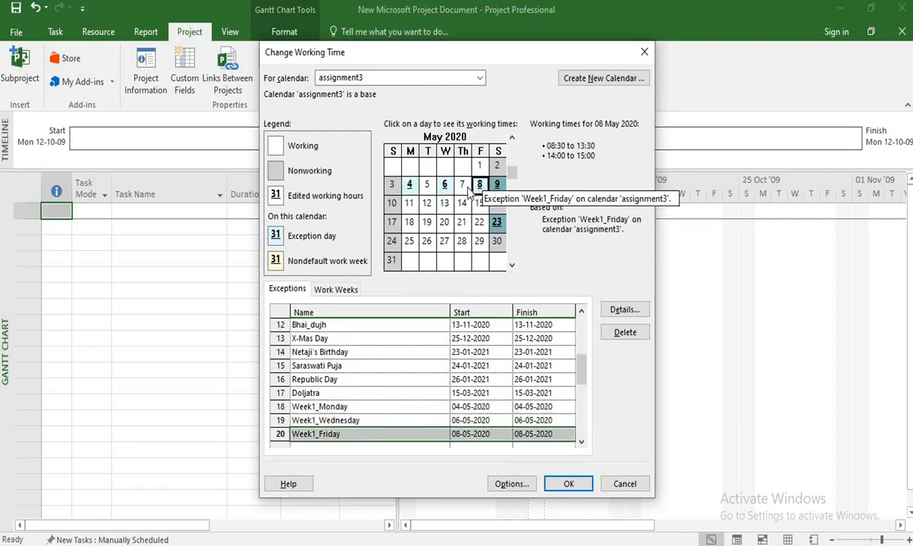
click(462, 186)
click(427, 185)
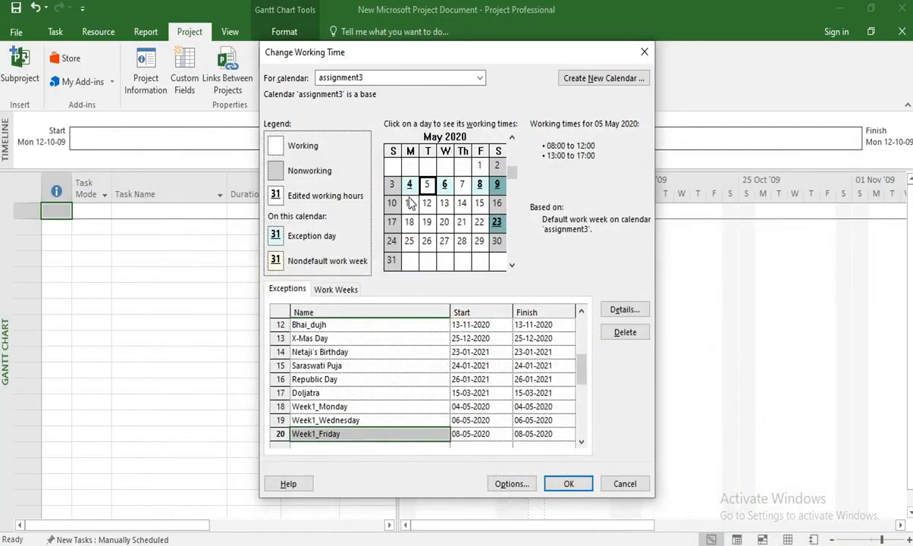
Add a calendar exception named Working Sunday on 10 May 2020.
click(393, 205)
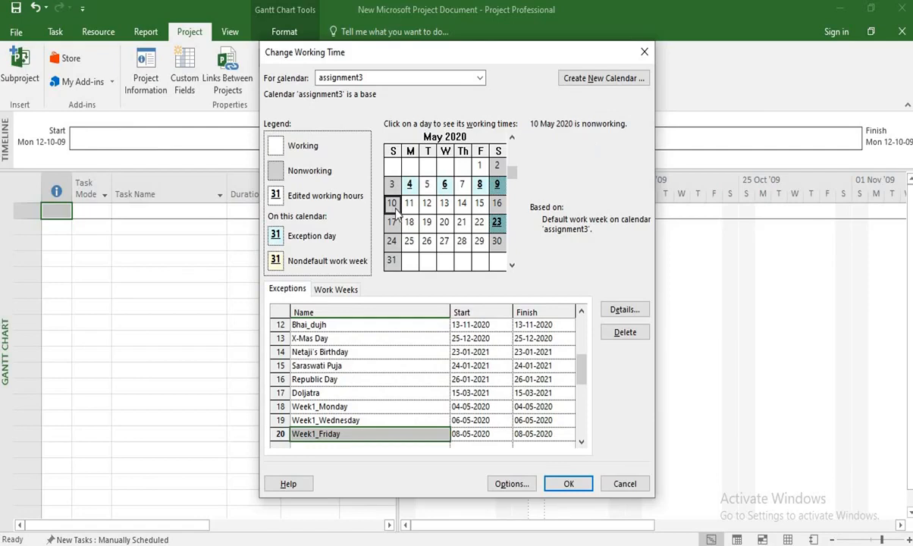
click(586, 443)
click(585, 443)
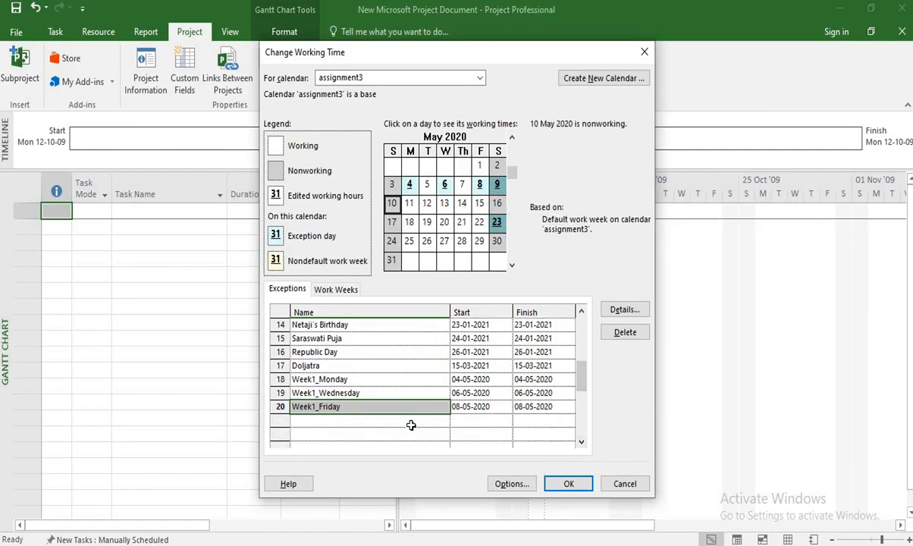
click(412, 423)
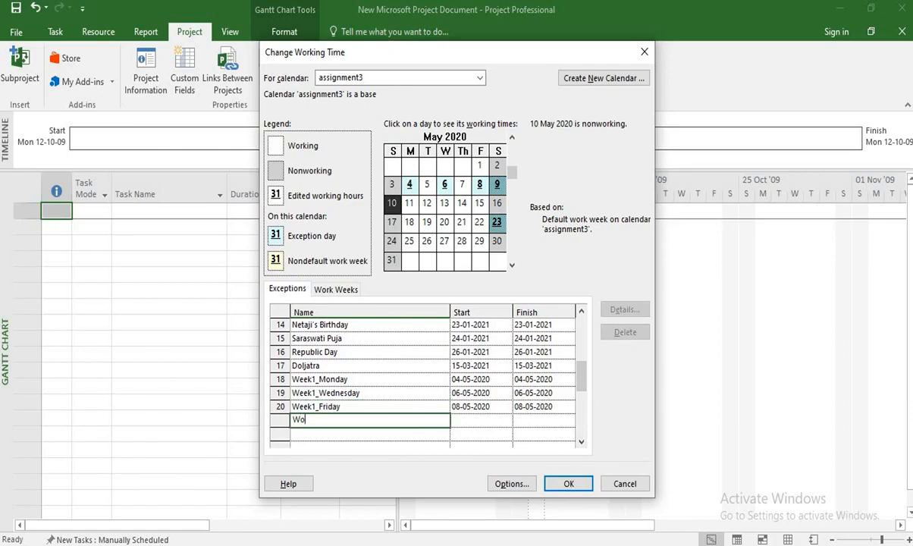
text(Working Sunfday)
click(477, 424)
Make the Working Sunday exception a working day with the default working times and accept the details.
double_click(402, 422)
click(330, 160)
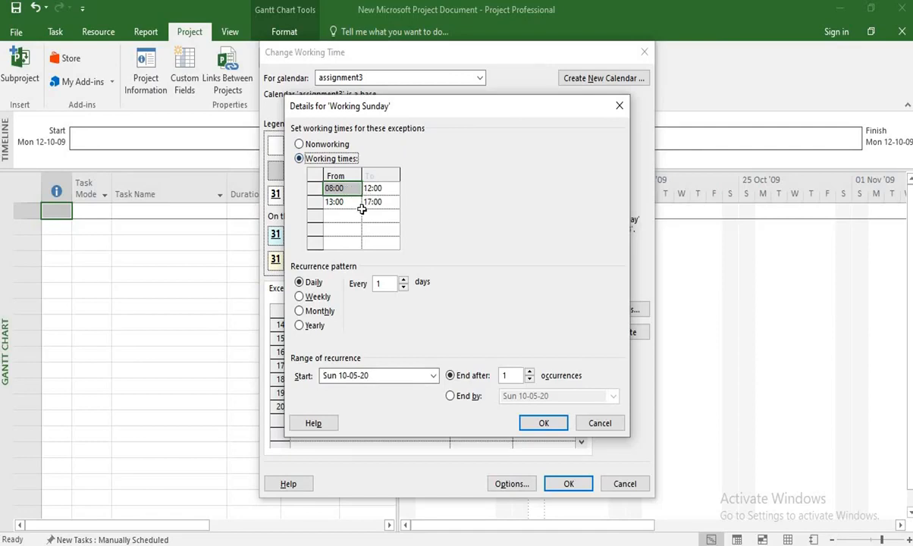
click(548, 424)
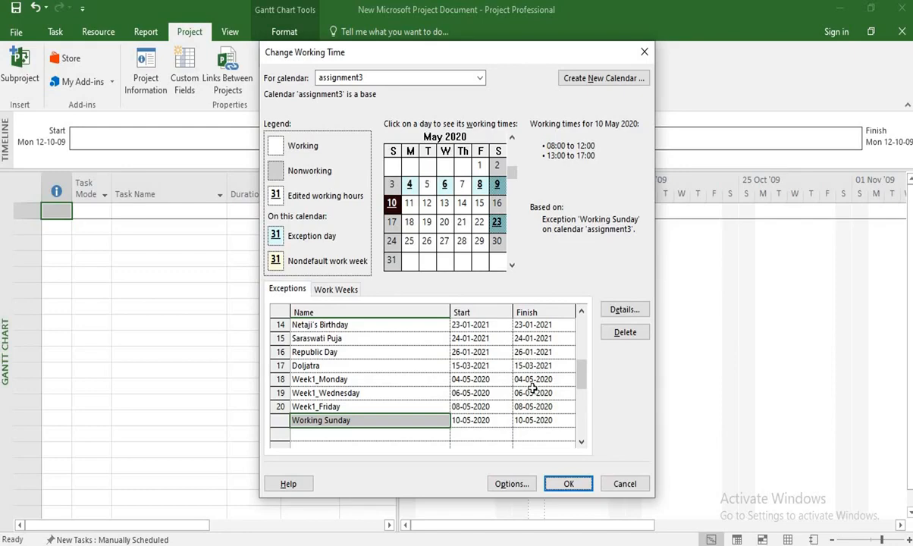
Check the May closure and open-Sunday requirements in Assignment_3.pdf in Acrobat Reader, and accept the working time changes in Project.
key(alt+Tab)
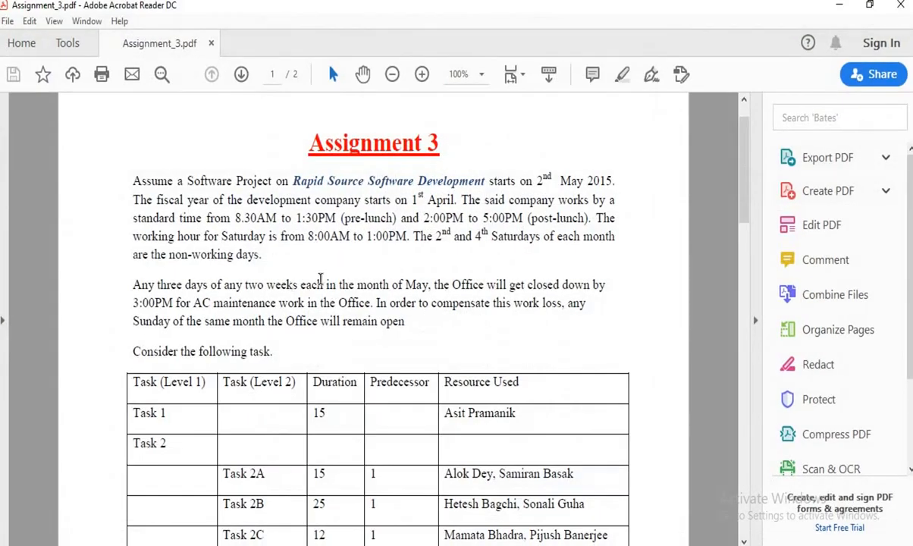
key(alt+Tab)
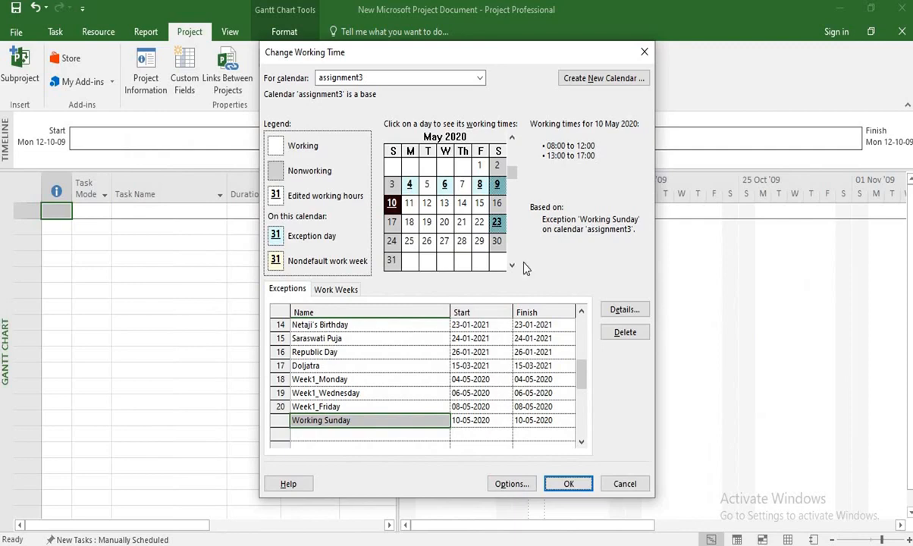
click(410, 204)
click(427, 204)
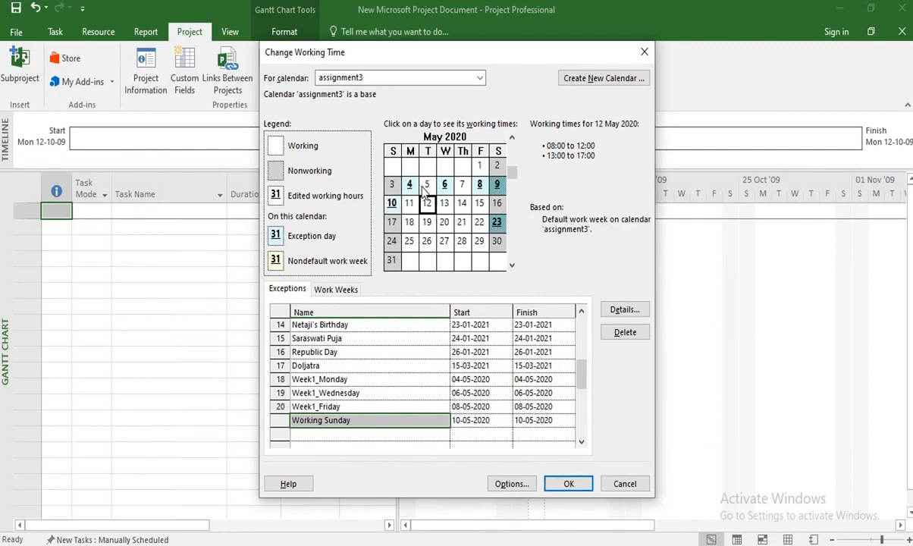
key(alt+Tab)
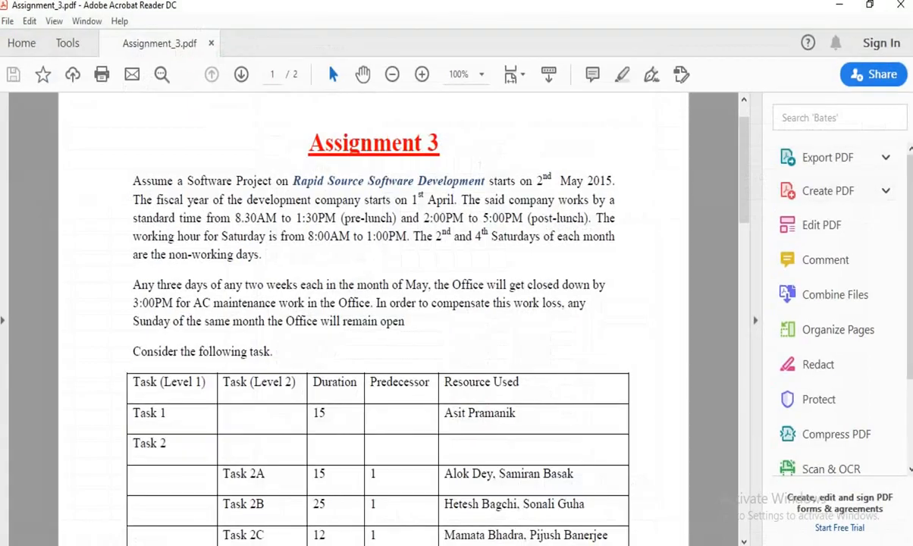
key(alt+Tab)
click(568, 486)
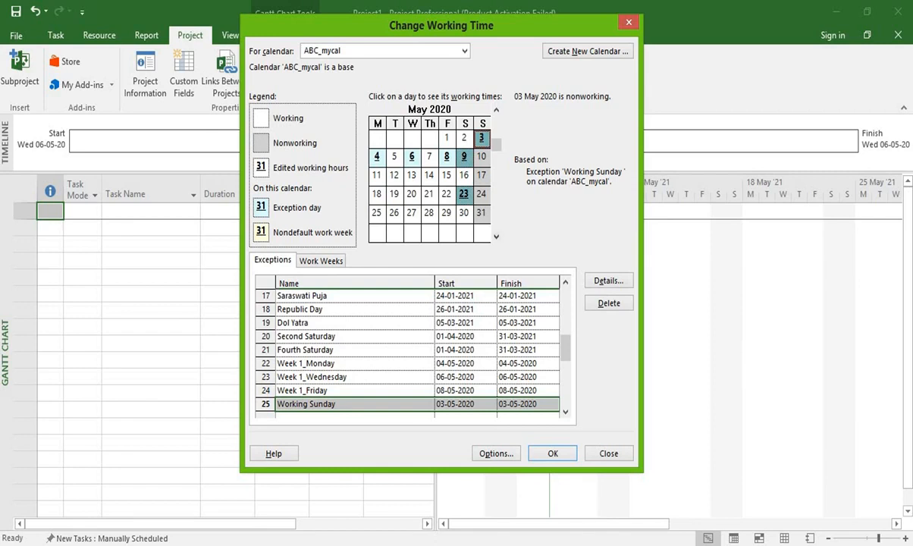
click(553, 454)
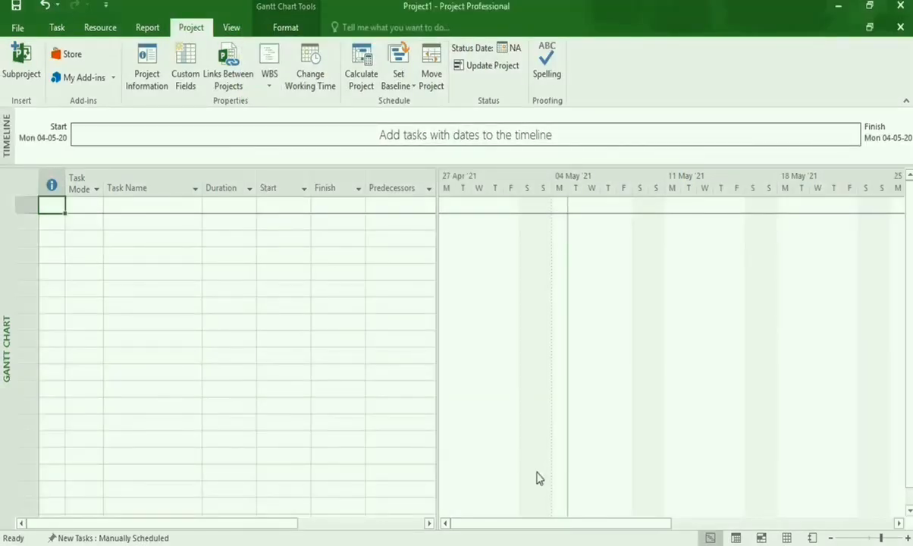
Set the project's start date to Sun 03-05-20 and its calendar to ABC_mycal in the project information.
click(147, 207)
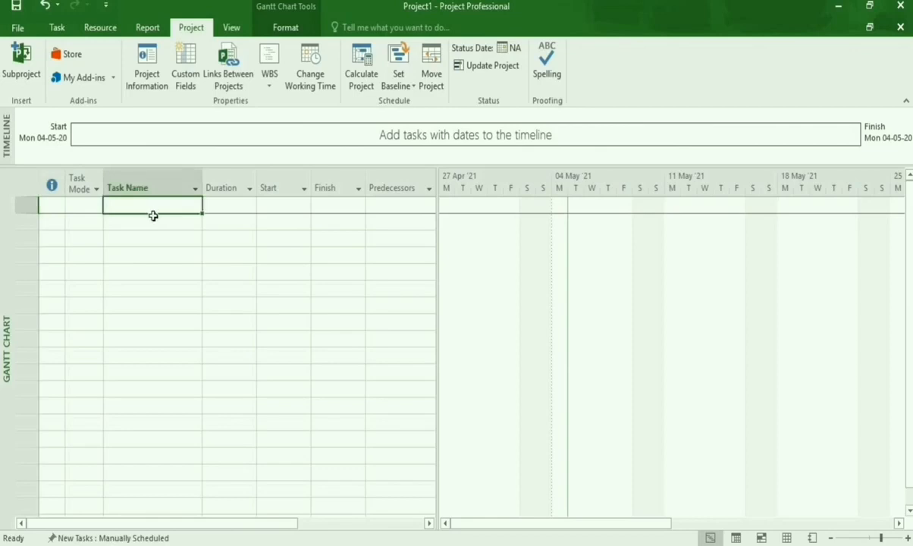
click(147, 79)
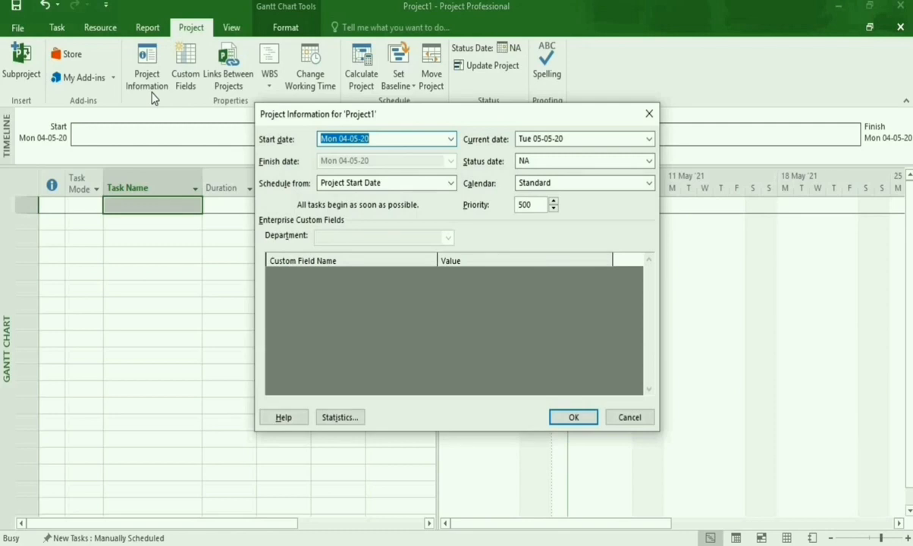
click(451, 139)
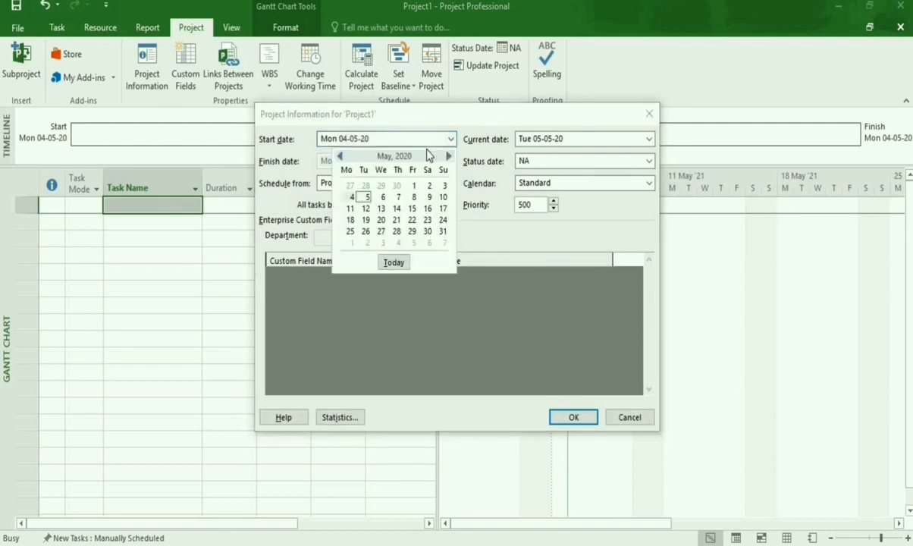
click(443, 187)
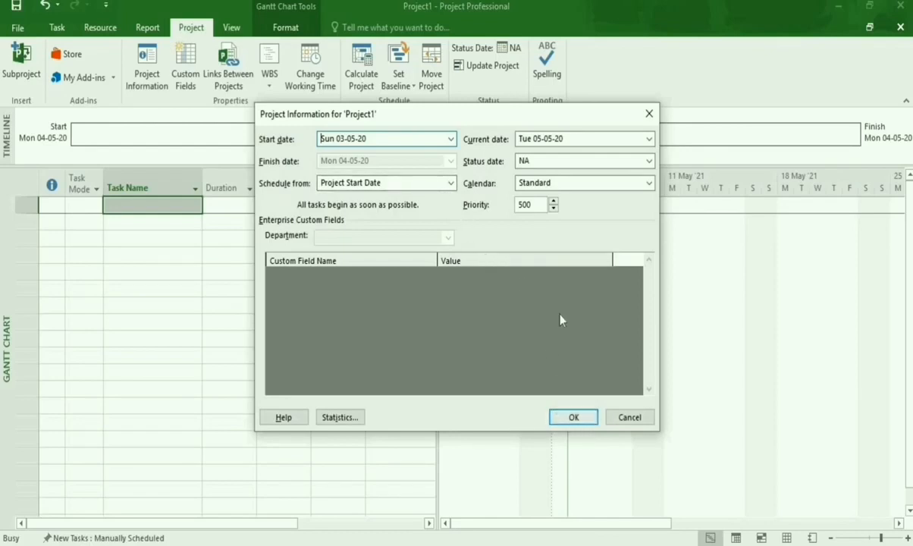
click(620, 184)
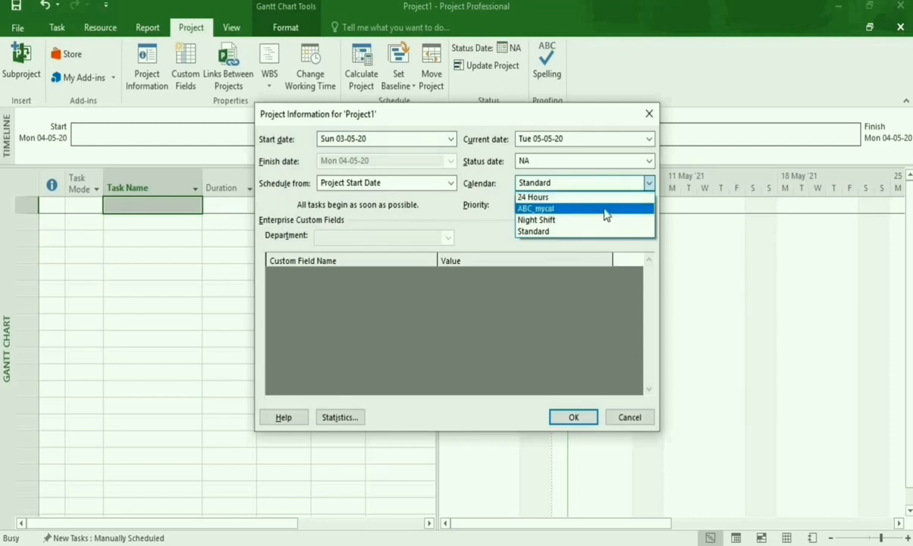
click(605, 209)
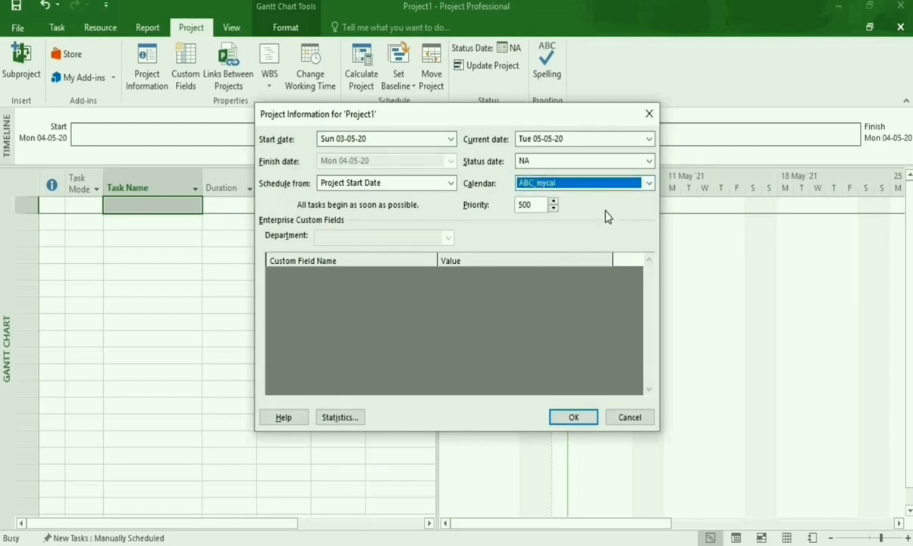
click(561, 420)
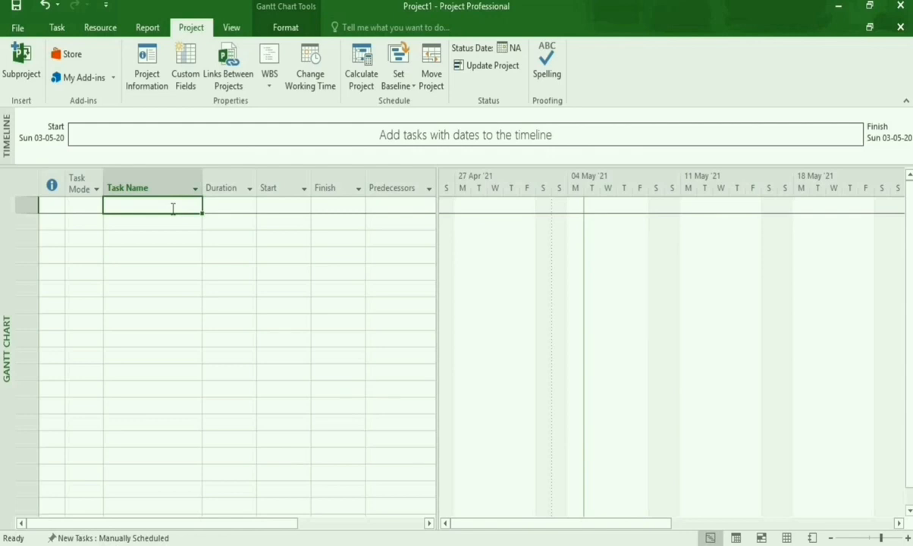
Enter Task 1 and Task 2 as the first two task names in the Gantt chart table.
text(T)
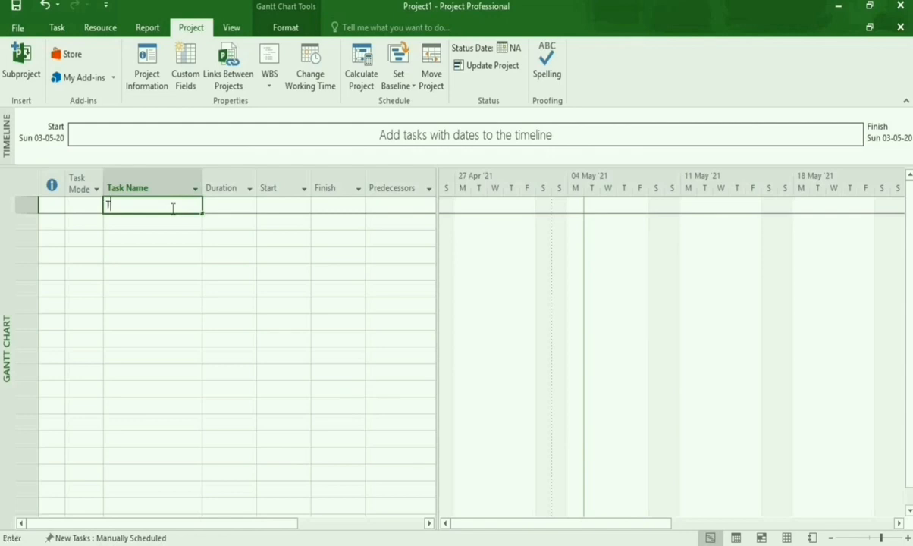
text(ask 1)
key(Return)
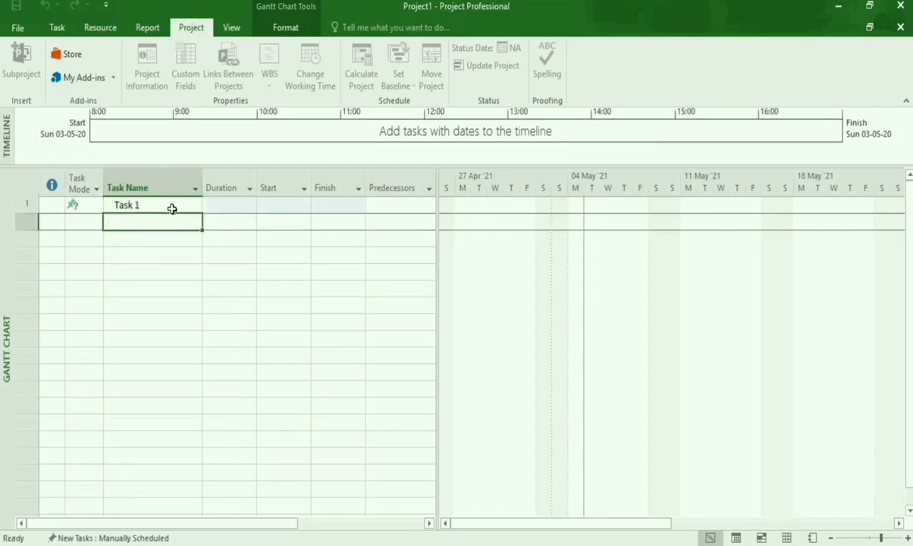
text(Task )
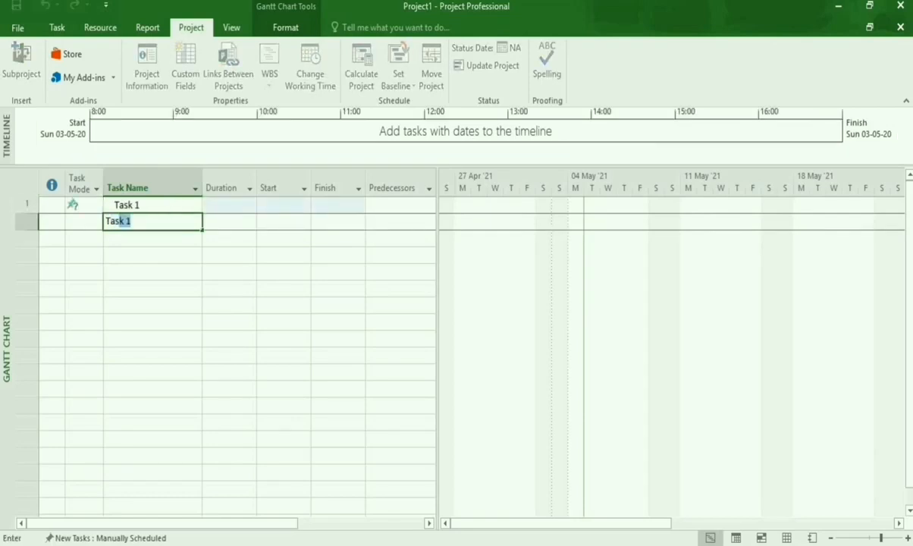
text(2)
key(Return)
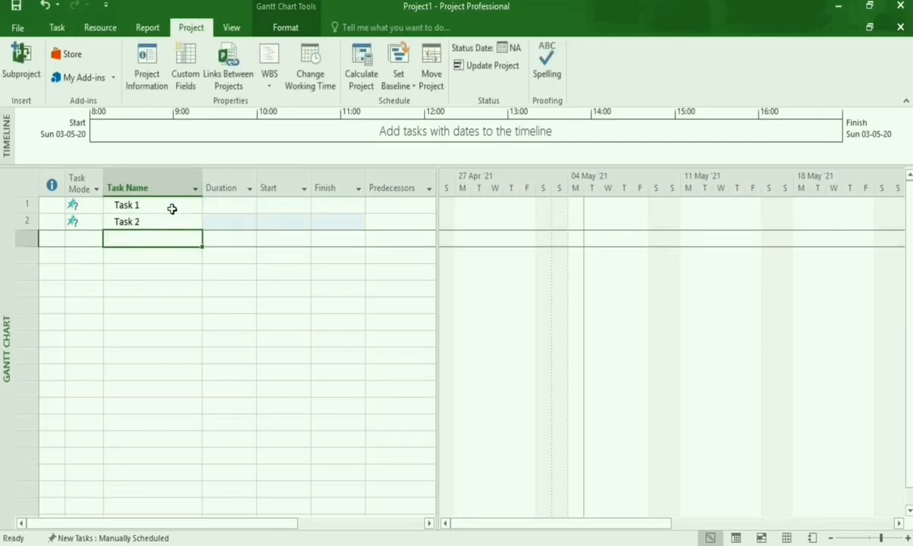
Add Task 2A and Task 2B to the task list below Task 2.
text(T)
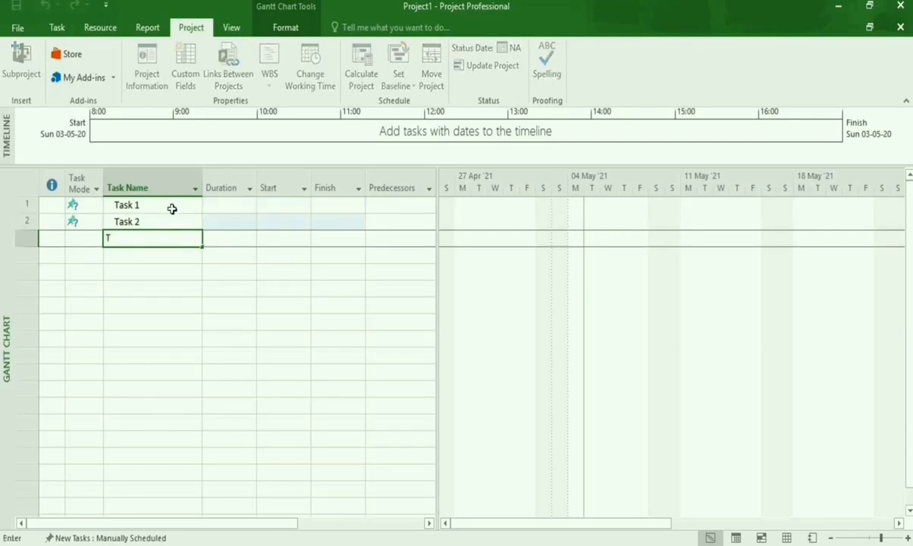
text(ask 2A)
key(Return)
text(Task)
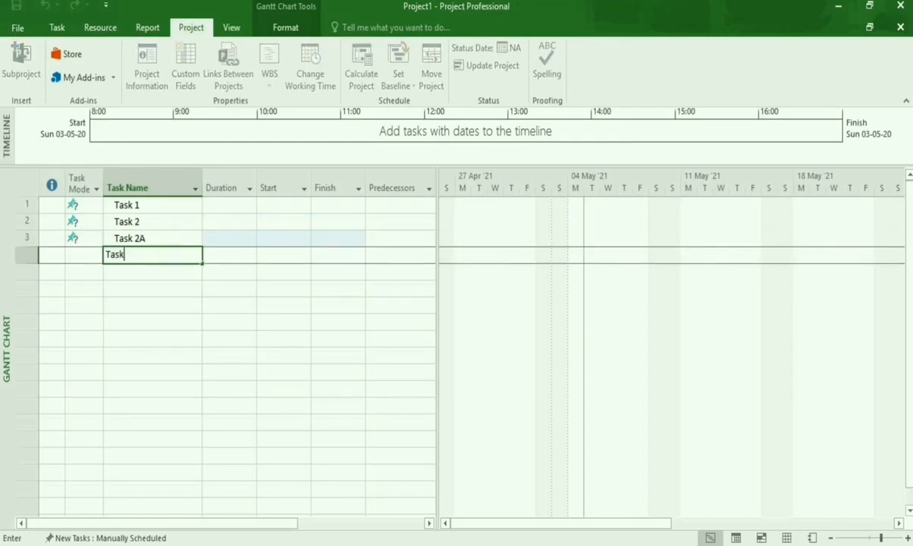
text( 2B)
key(Return)
Add Task 2C and Task 3 as the following task names in the list.
text(Ta)
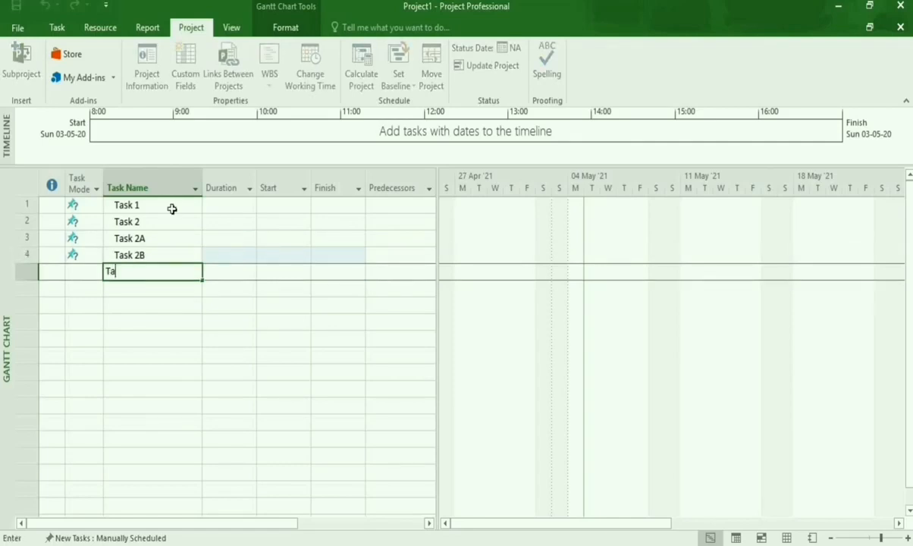
text(sk 2C)
key(Return)
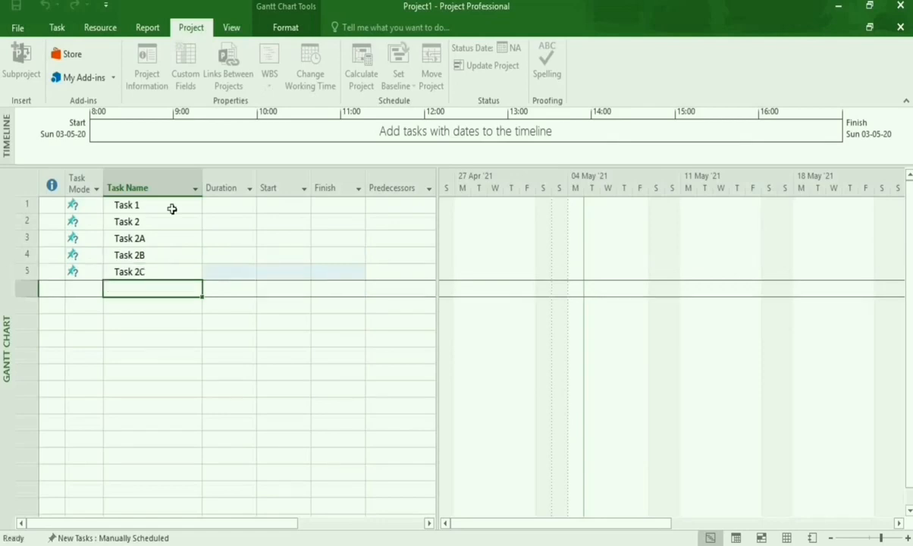
text(Task)
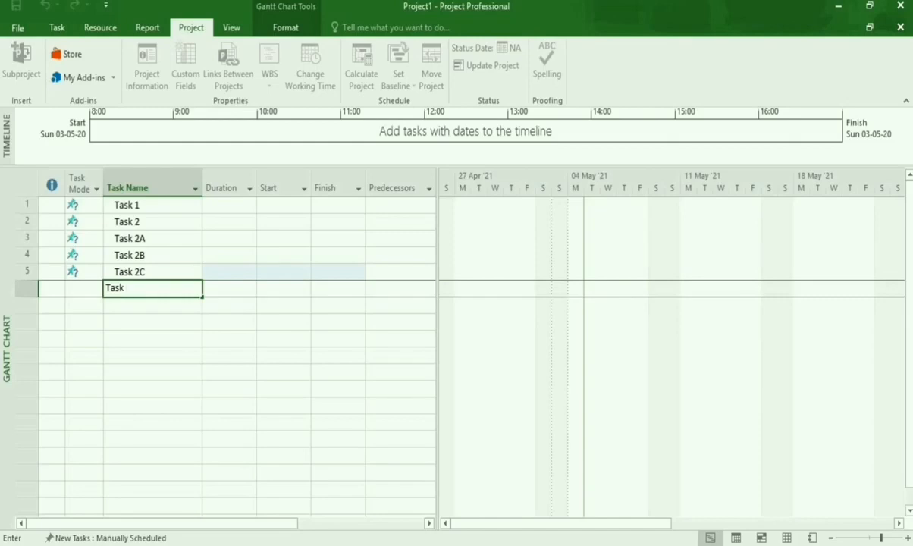
text( 3)
key(Return)
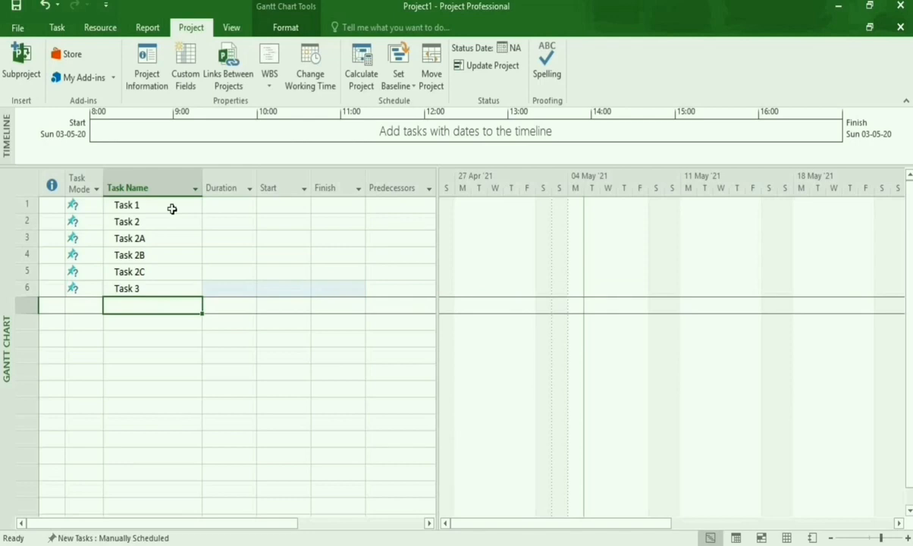
Add Task 3A to the task list below Task 3.
text(Ta)
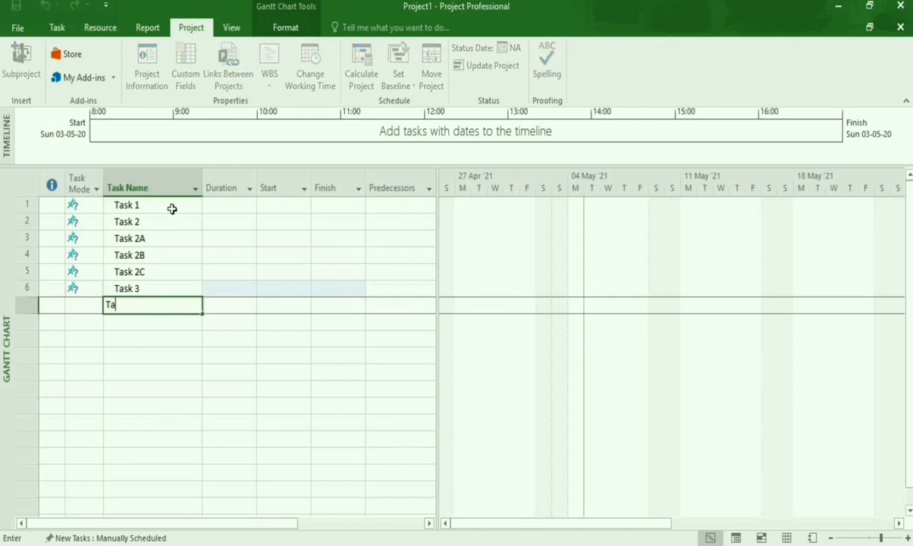
text(sk 3B)
key(BackSpace)
text(A)
key(Return)
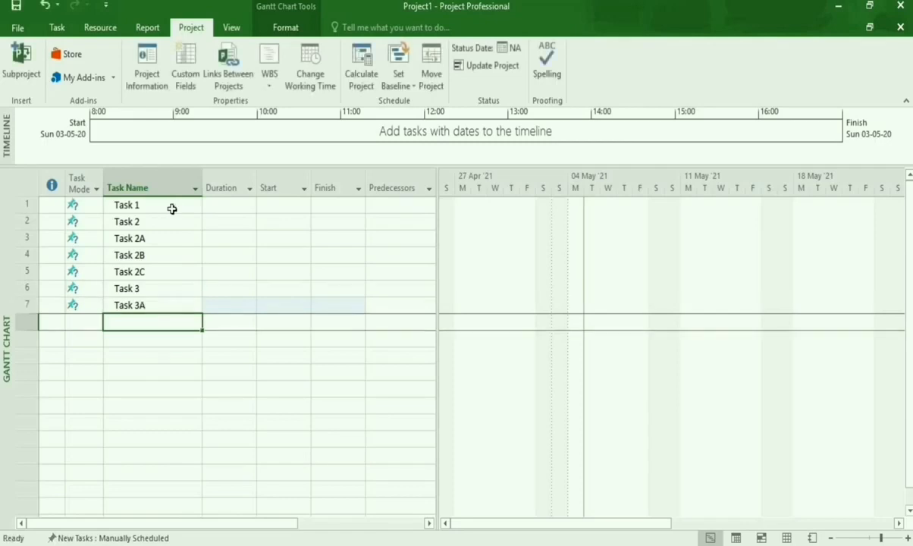
Add Task 3B and Task 4 at the end of the task list.
text(Task 3B)
key(Return)
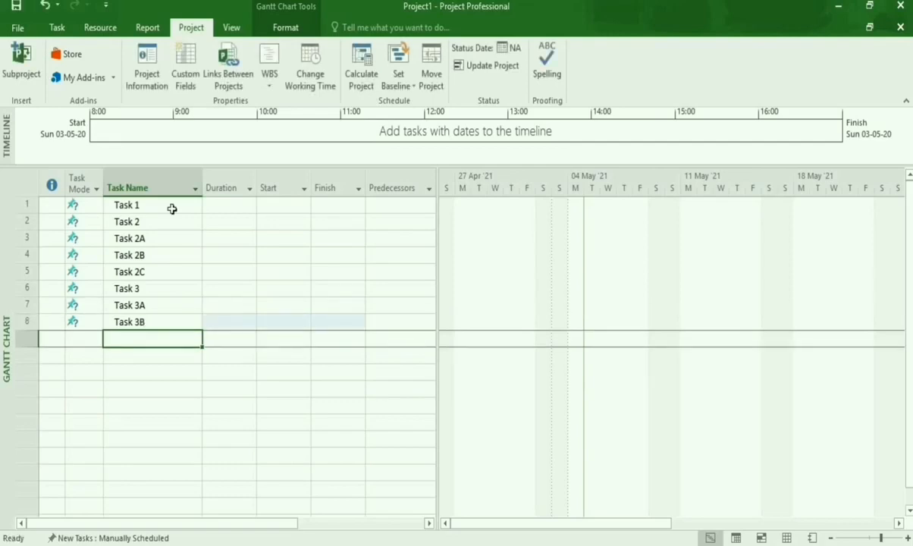
text(Tas)
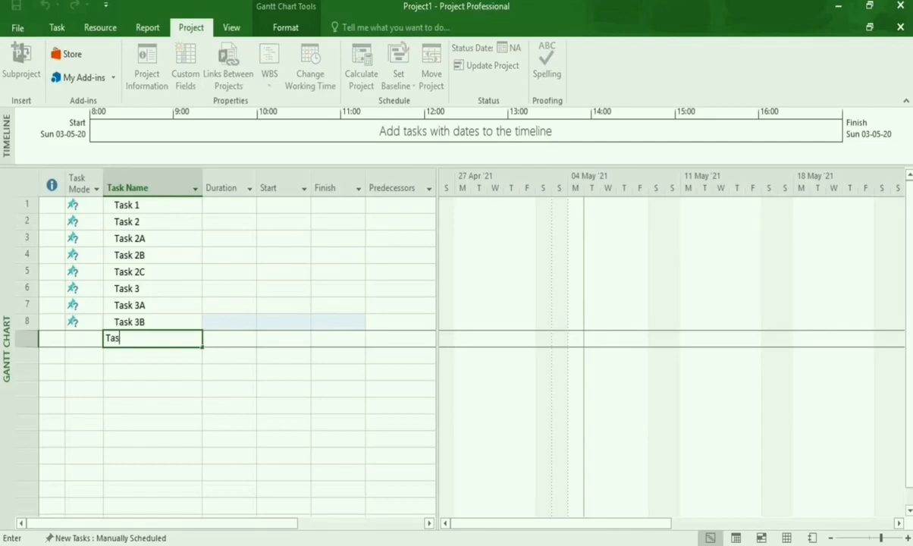
text(k 4)
key(Return)
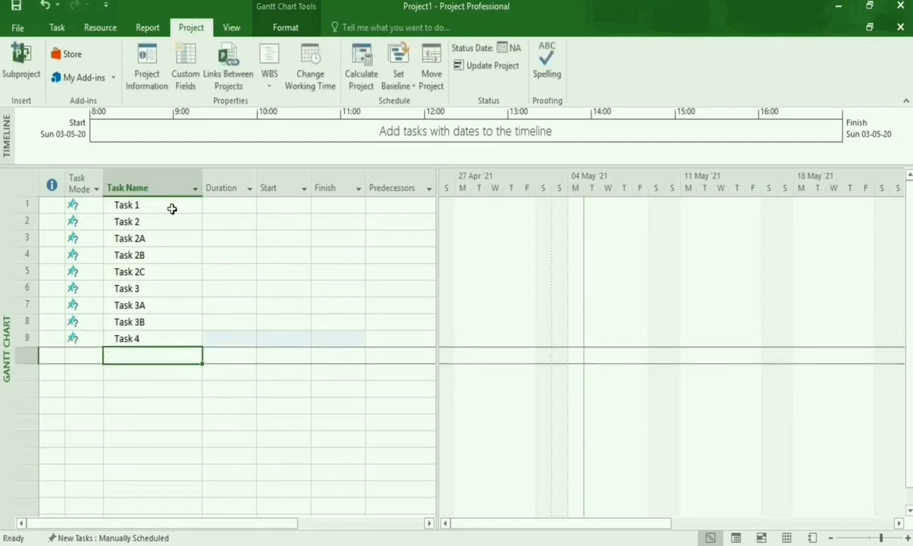
Indent Task 2A, Task 2B and Task 2C together as subtasks of Task 2.
click(15, 239)
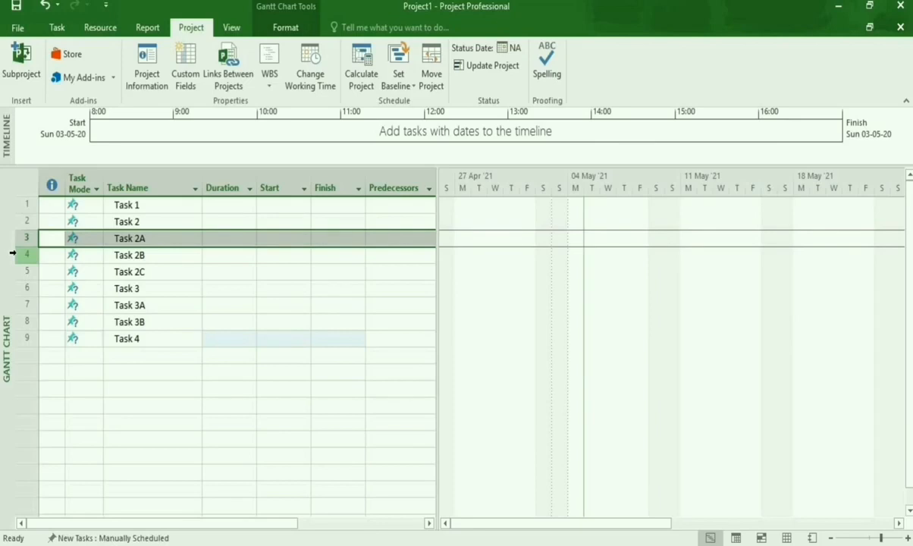
ctrl+click(15, 255)
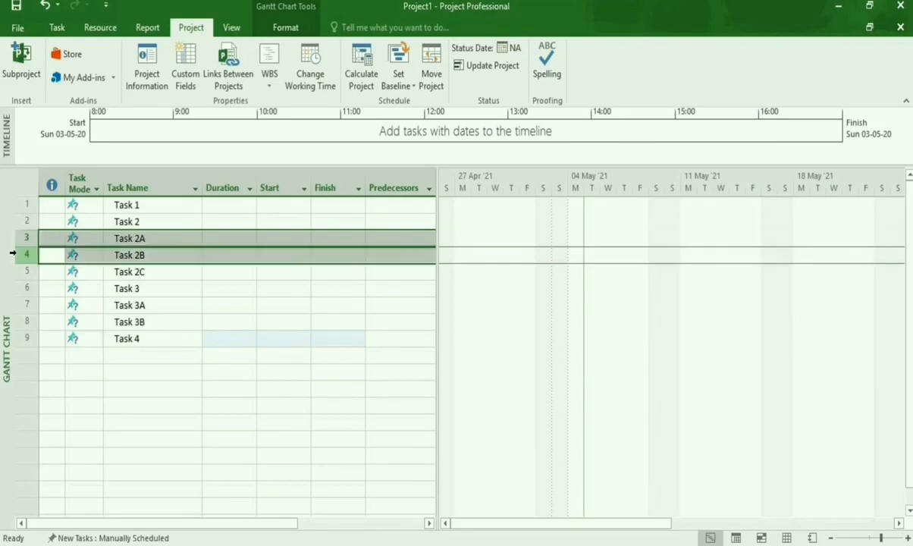
ctrl+click(17, 271)
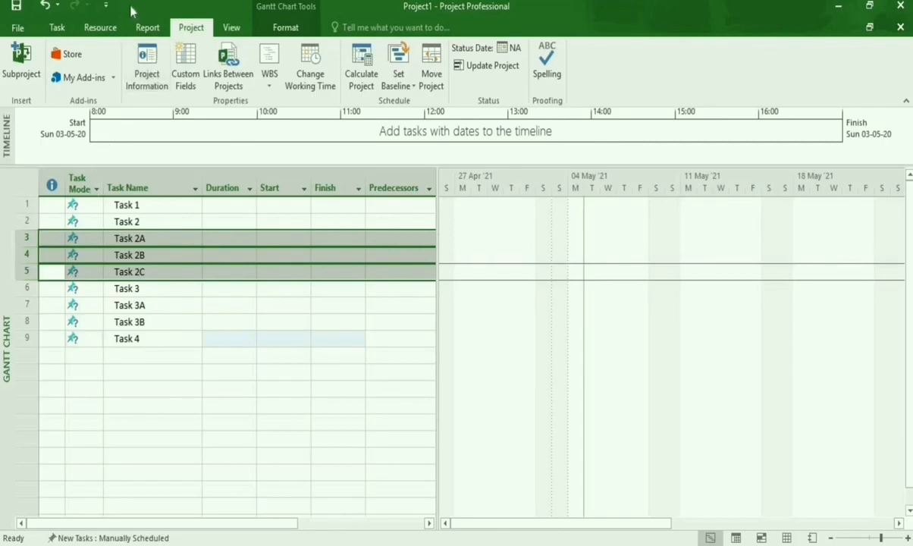
click(60, 28)
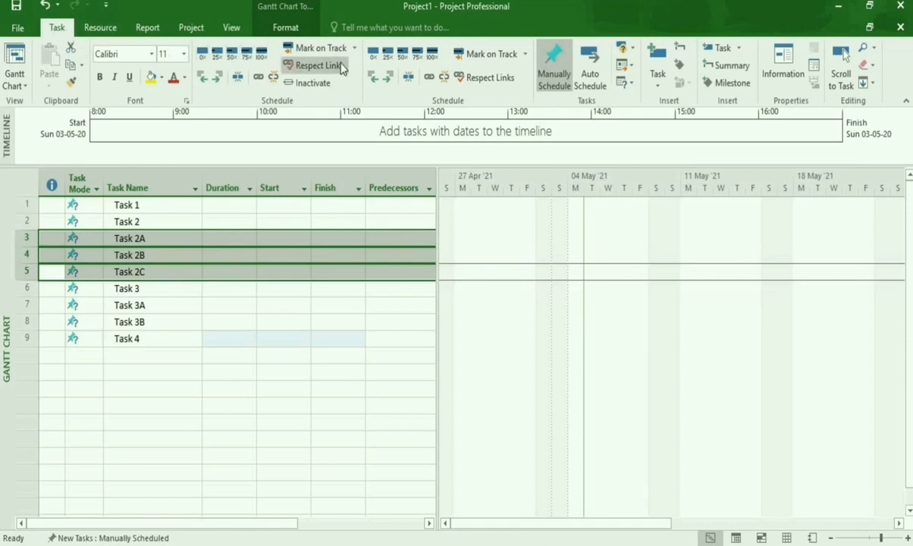
click(389, 79)
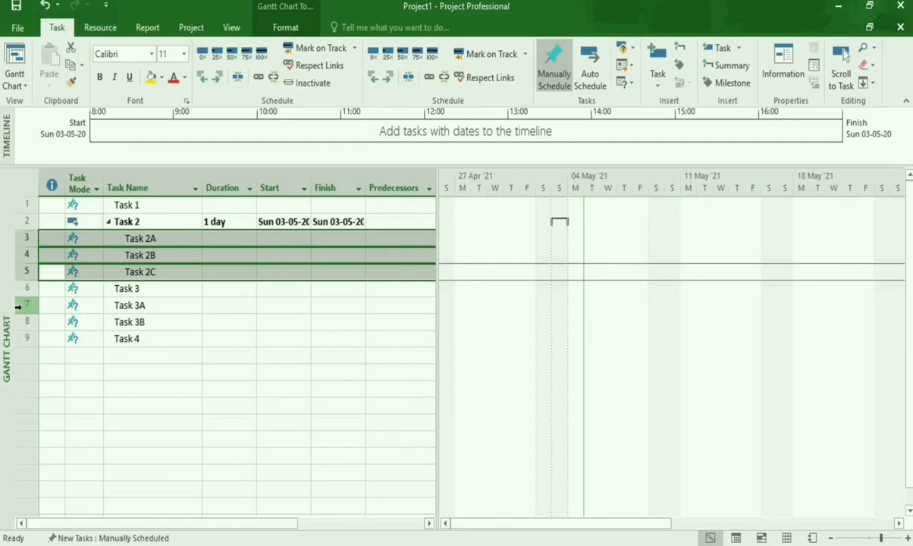
Indent Task 3A and Task 3B together as subtasks of Task 3.
click(24, 305)
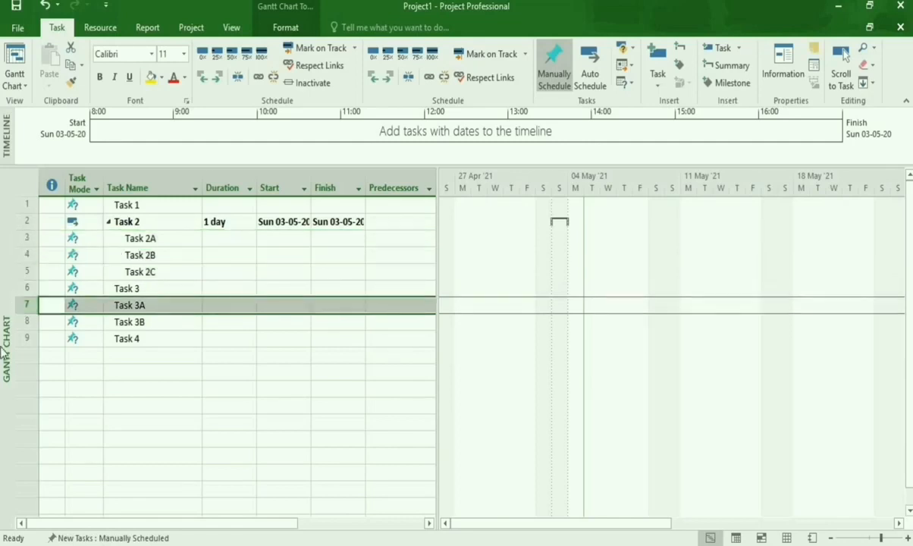
shift+click(16, 320)
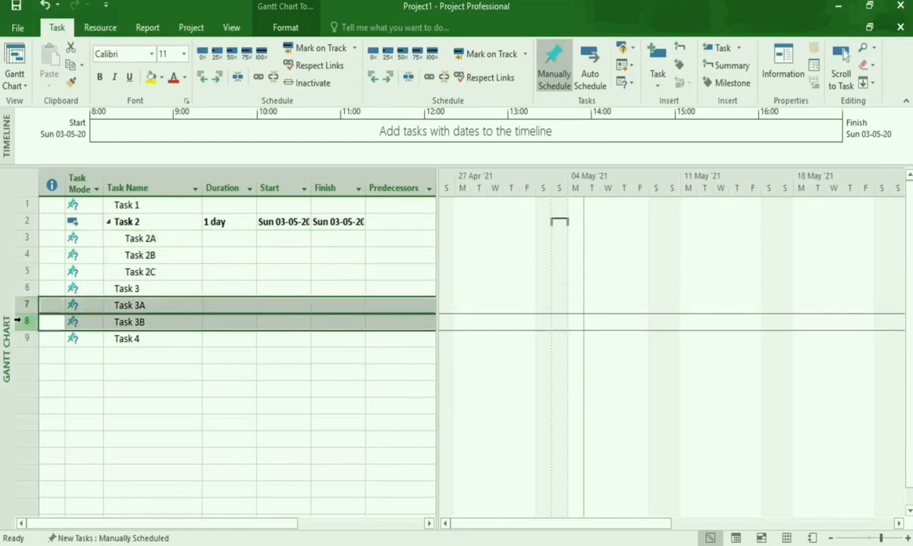
click(386, 80)
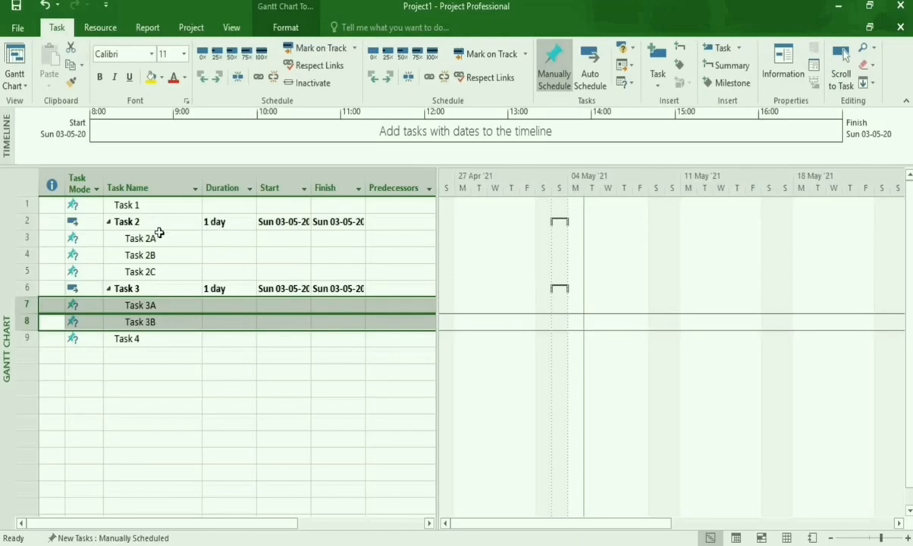
click(155, 339)
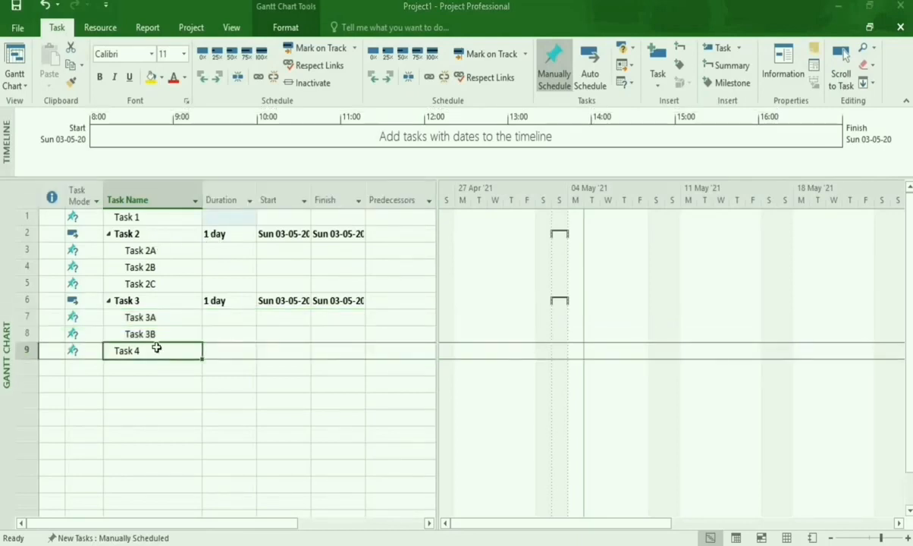
Set the durations of Task 1 and Task 2A to 15 days each.
click(222, 217)
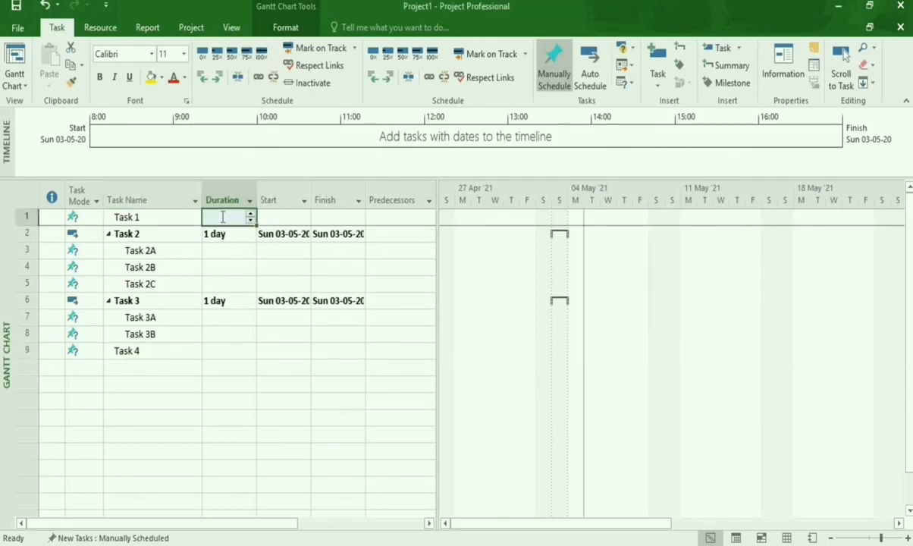
text(15)
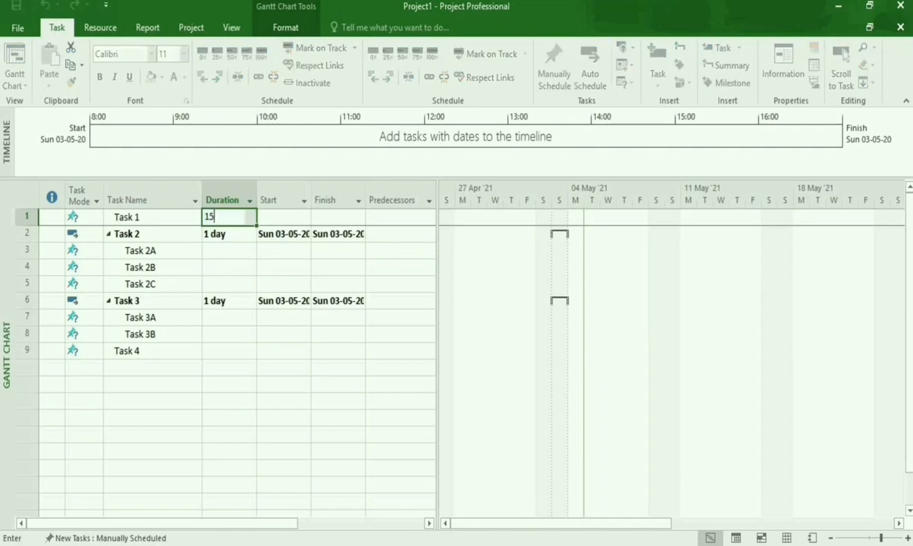
key(Return)
key(Return)
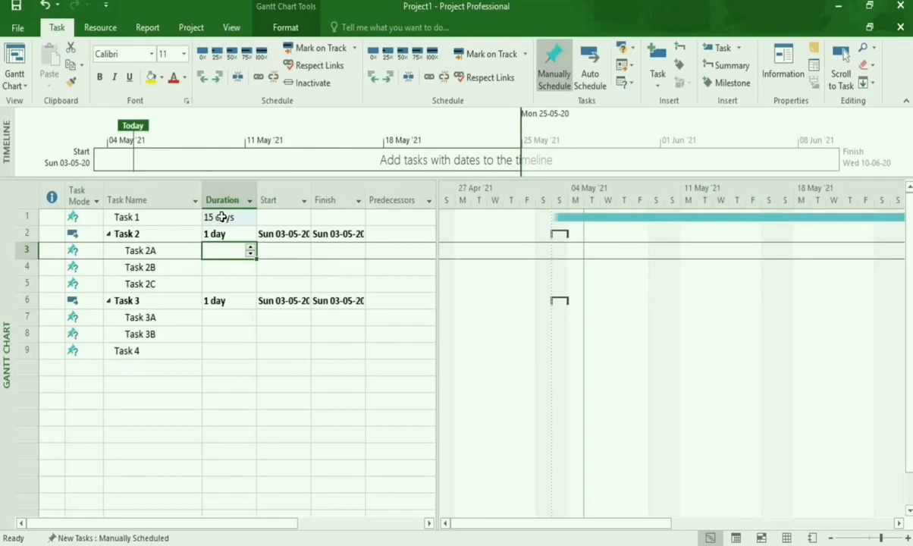
text(15 days)
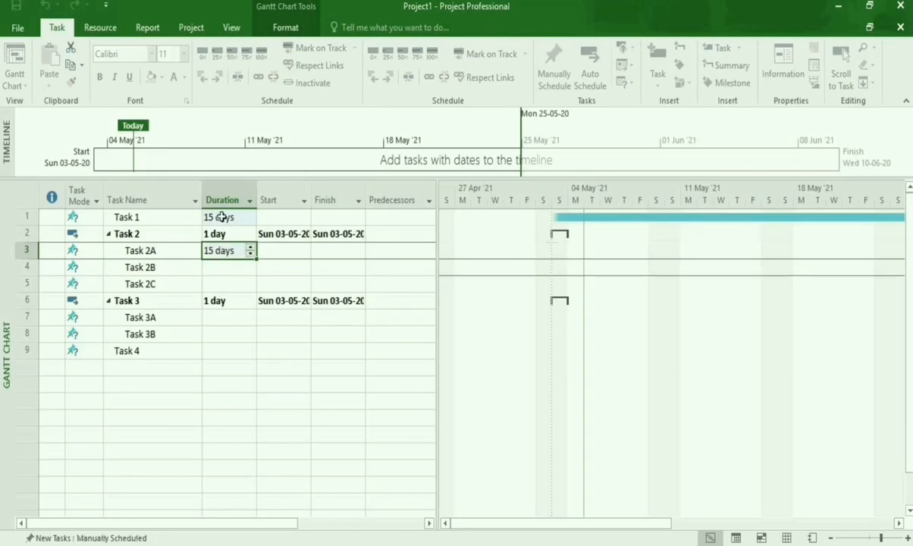
key(Return)
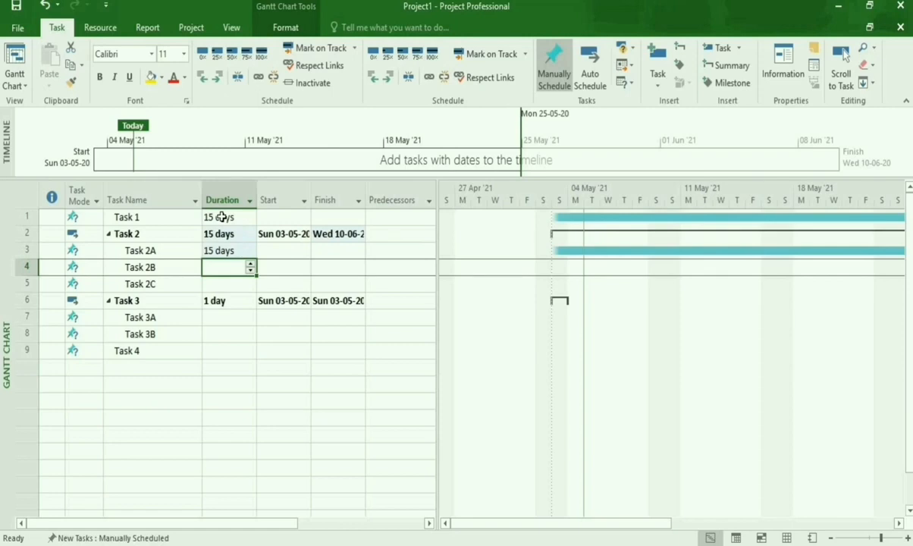
Set the duration of Task 2B to 25 days and of Task 2C to 12 days.
text(25)
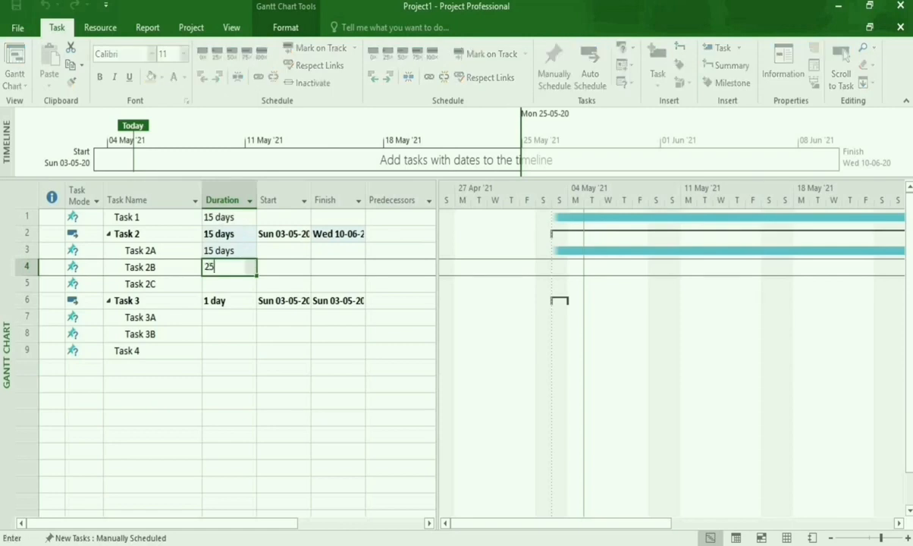
key(Return)
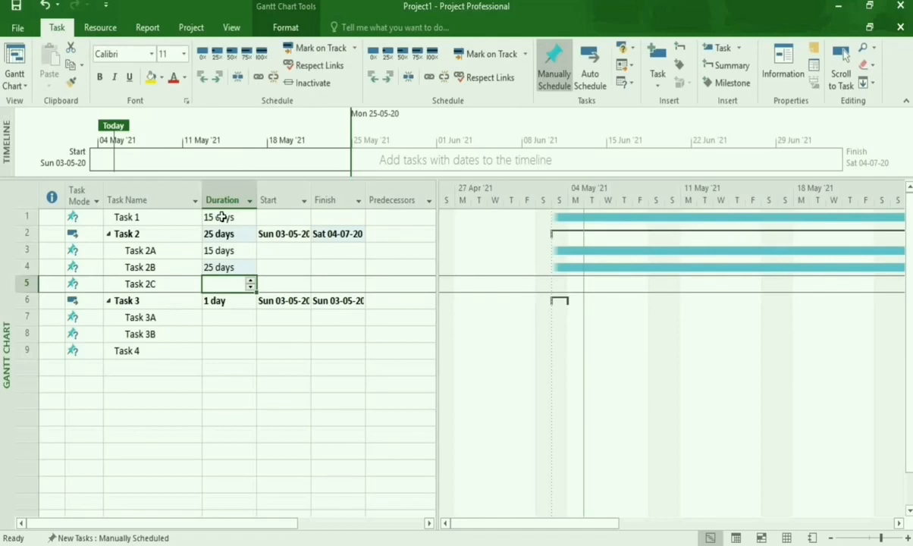
text(12)
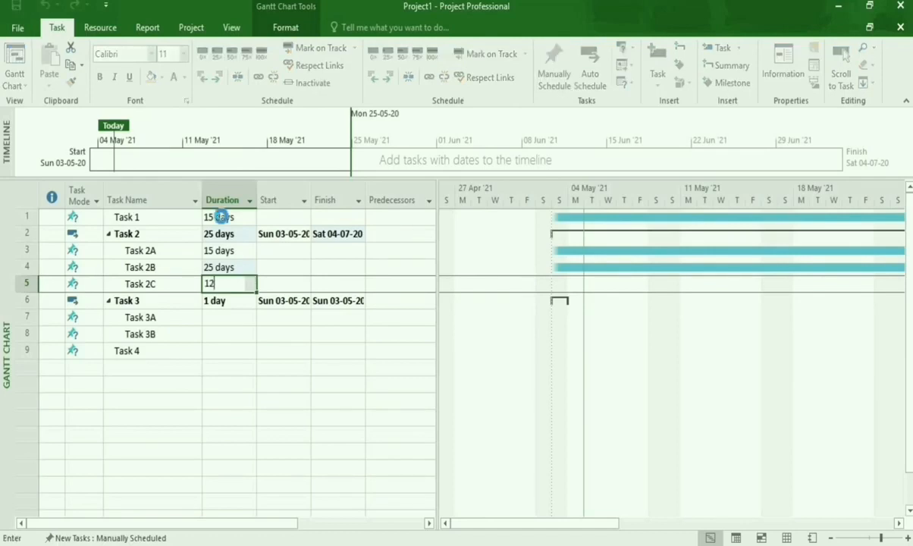
key(Return)
key(Return)
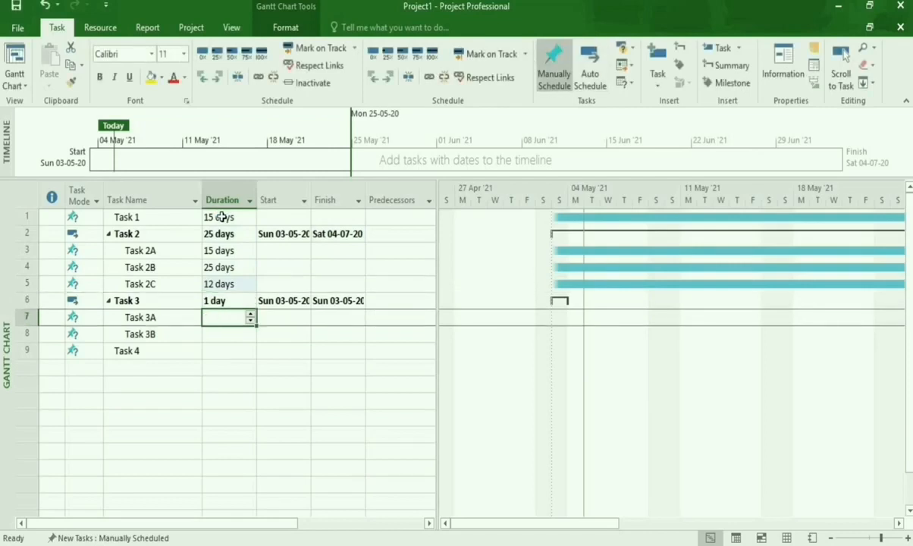
Set the durations of Task 3A and Task 3B to 5 days each and of Task 4 to 8 days.
text(5)
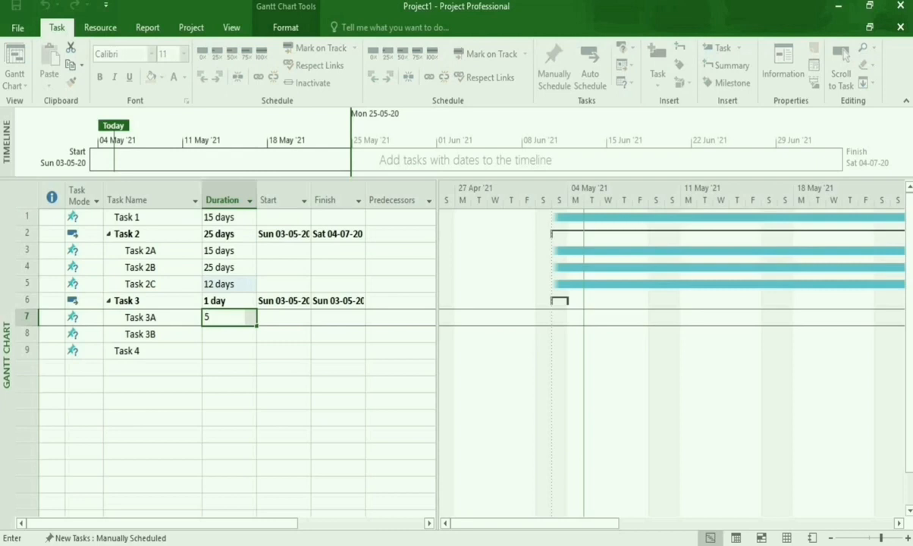
key(Return)
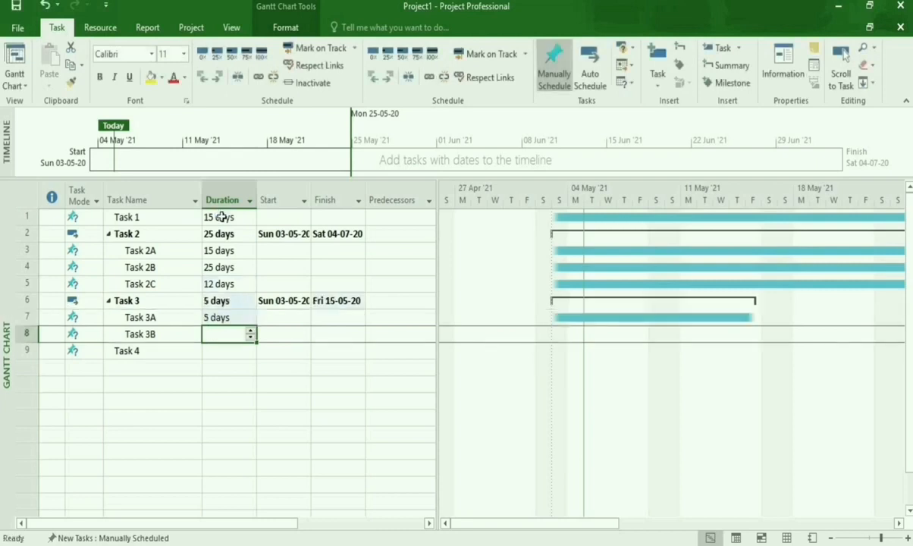
text(5)
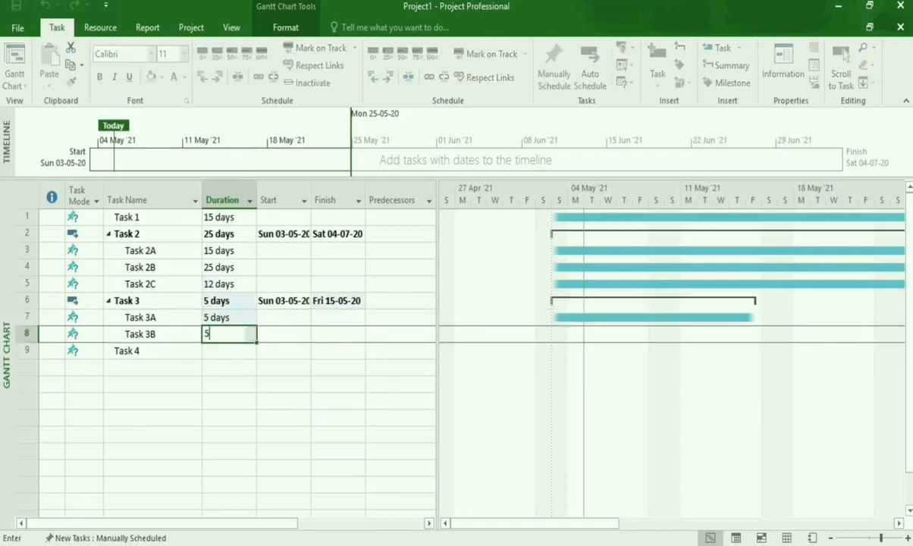
key(BackSpace)
text(5)
key(Return)
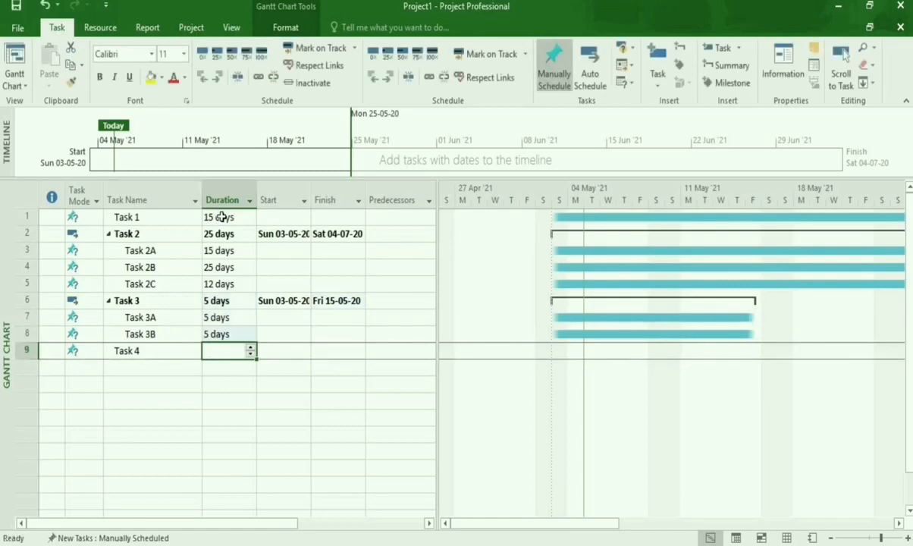
text(8)
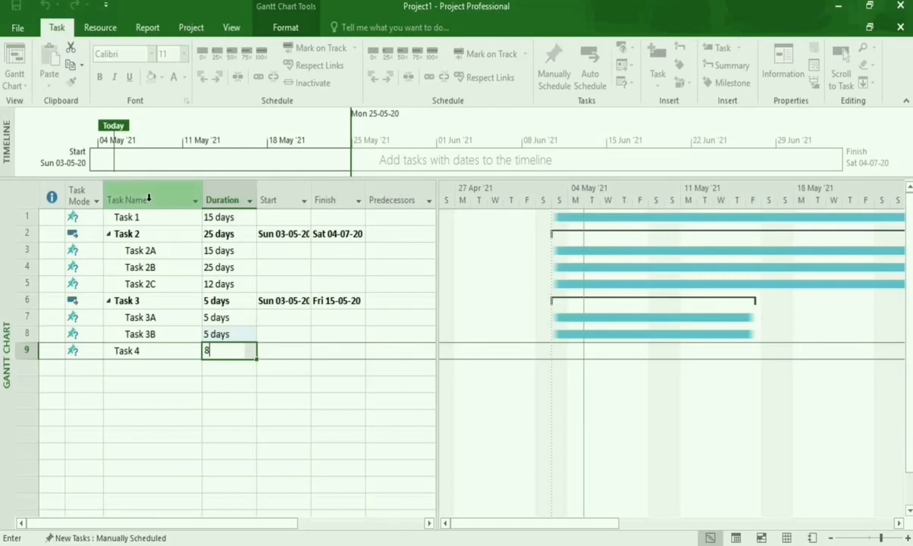
Switch all tasks from Task 1 through Task 4, including their subtasks, to Auto Schedule.
click(18, 218)
drag(18, 233, 18, 252)
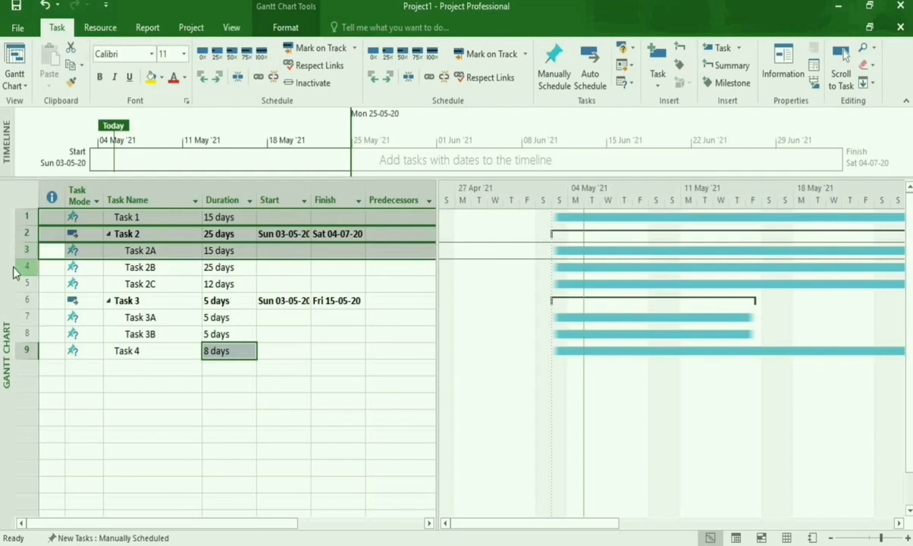
drag(21, 276, 19, 351)
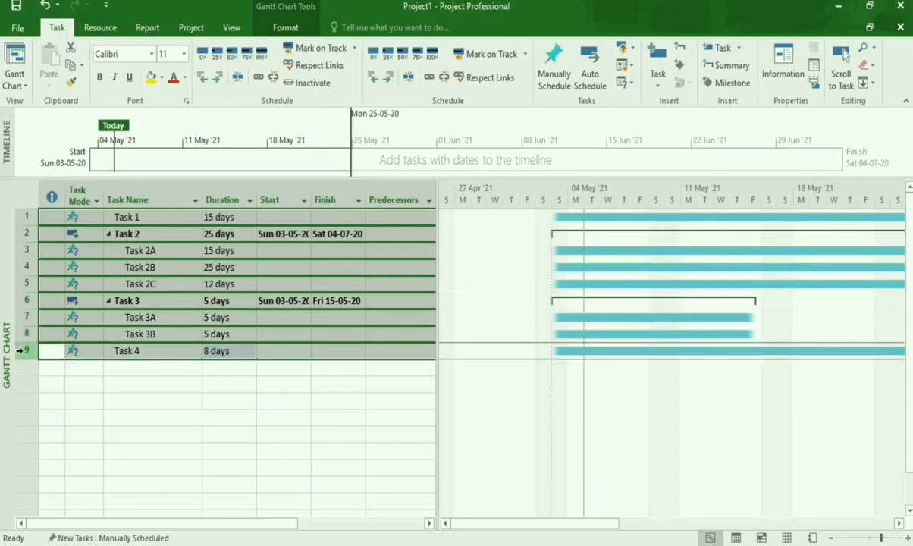
click(285, 28)
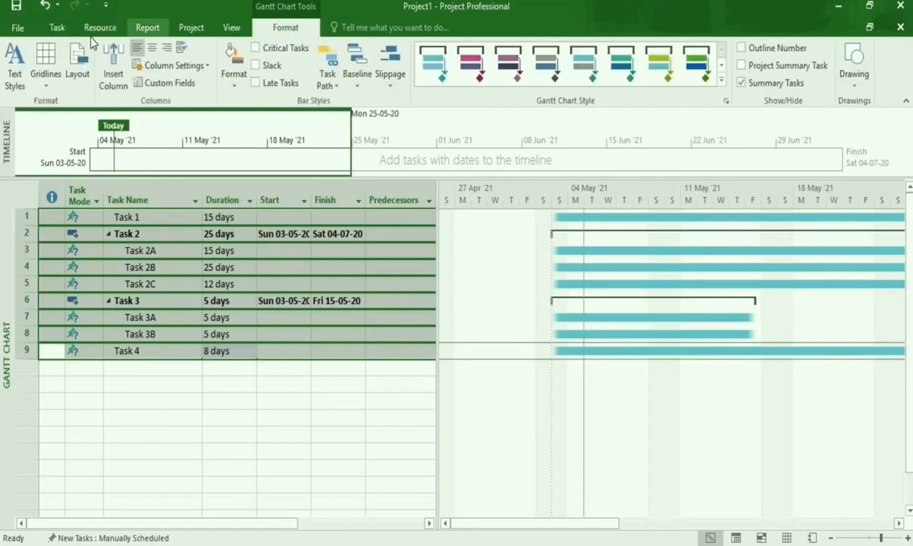
click(61, 32)
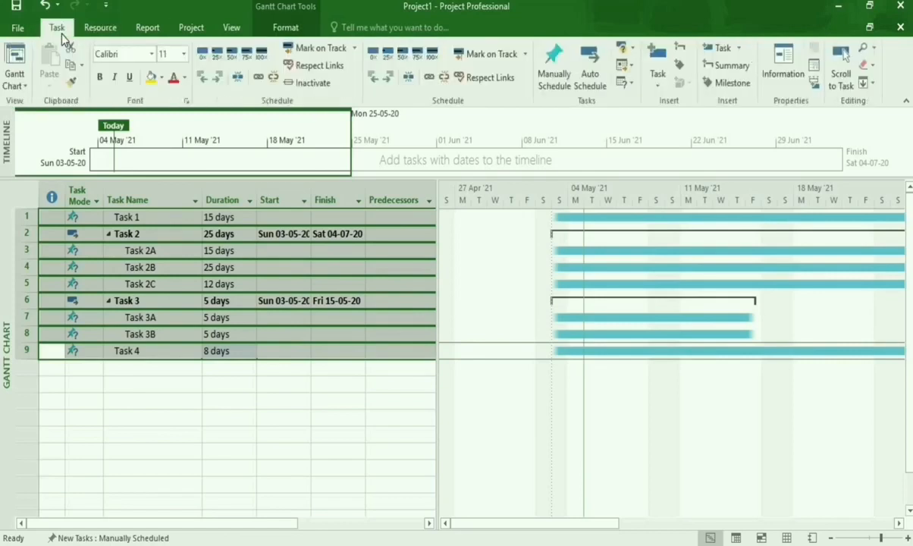
click(584, 79)
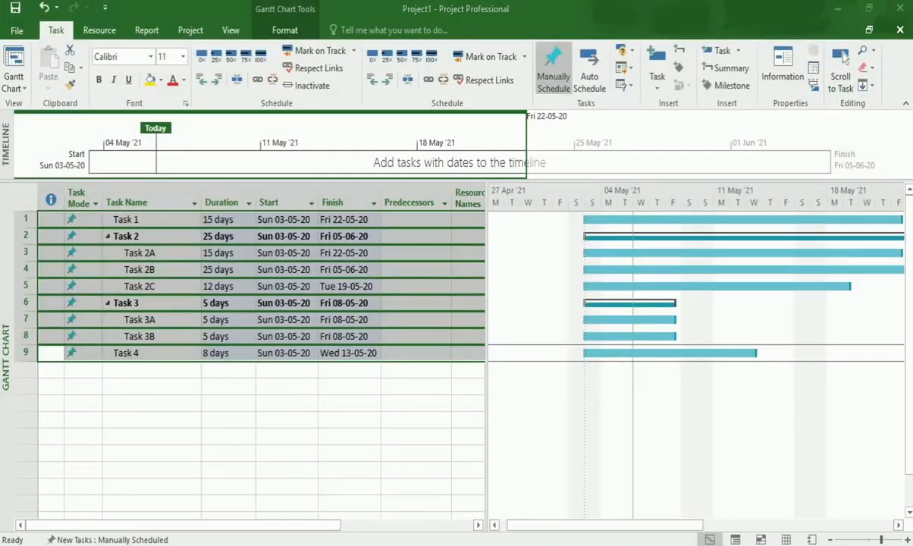
click(591, 83)
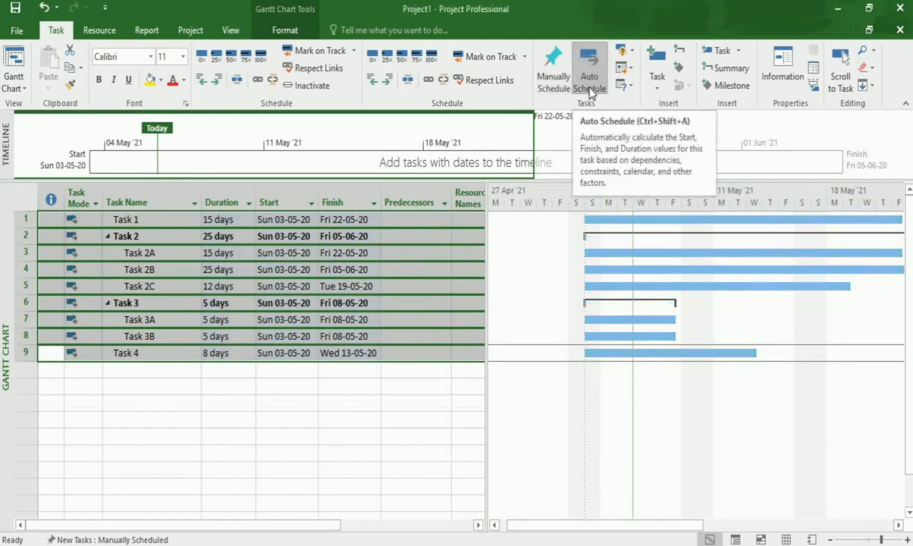
Check the scheduled start and finish dates of Task 1, Task 2 and its subtasks.
click(277, 221)
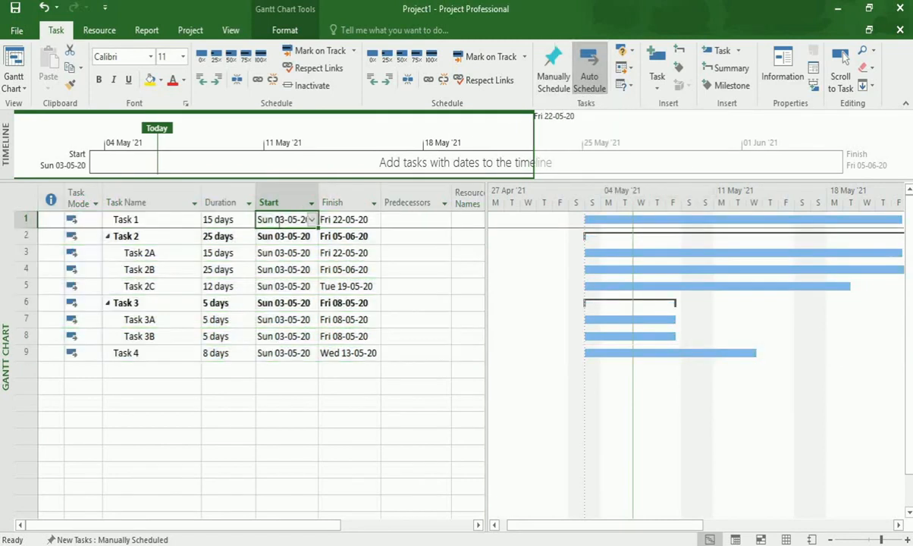
click(334, 220)
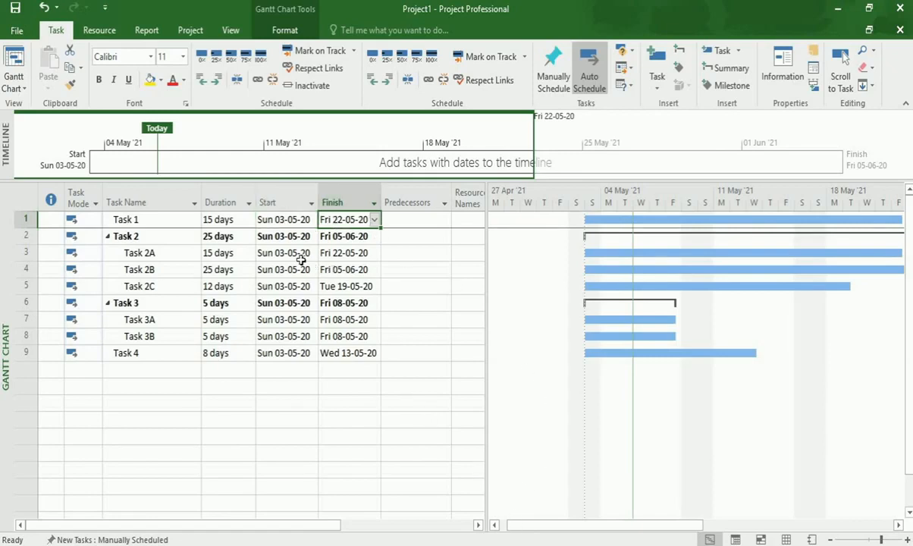
click(278, 236)
click(285, 253)
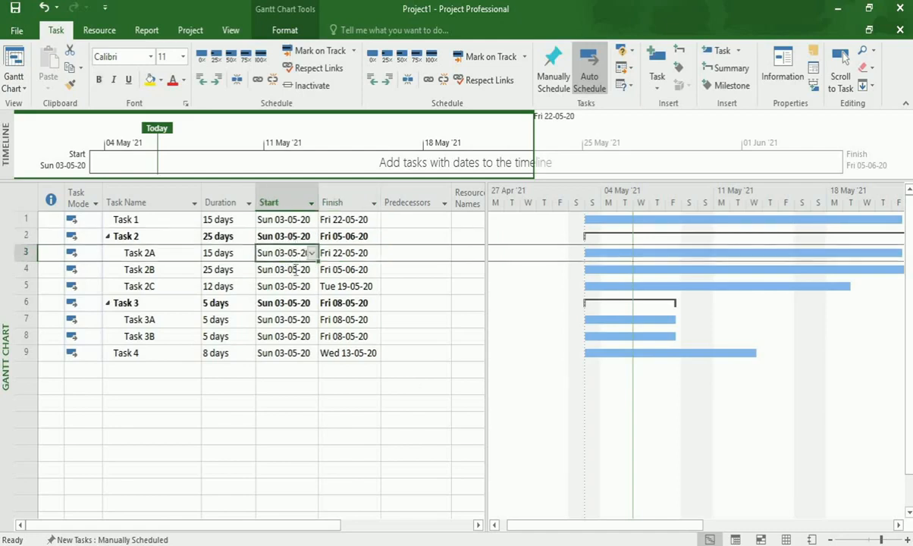
click(279, 267)
drag(516, 528, 455, 486)
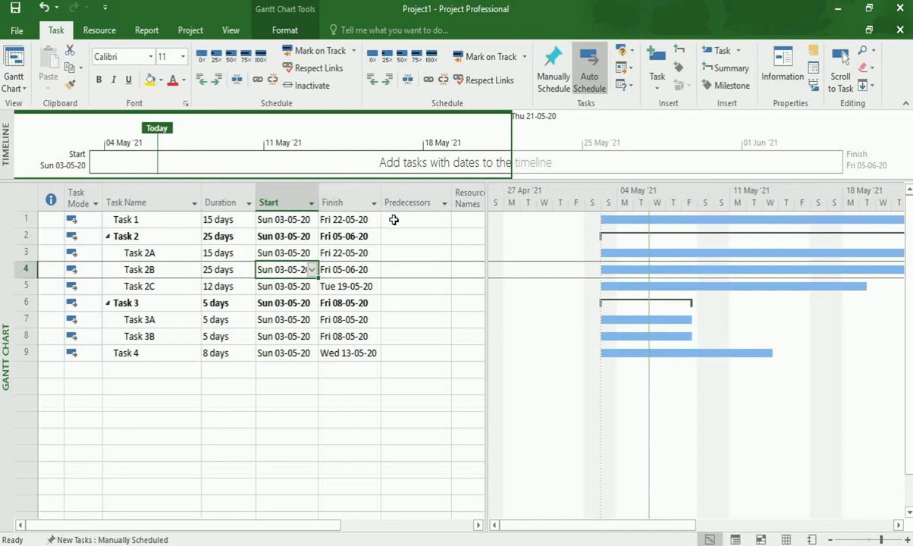
Set task 1 as the predecessor of Task 2A, Task 2B and Task 2C.
click(393, 219)
click(388, 237)
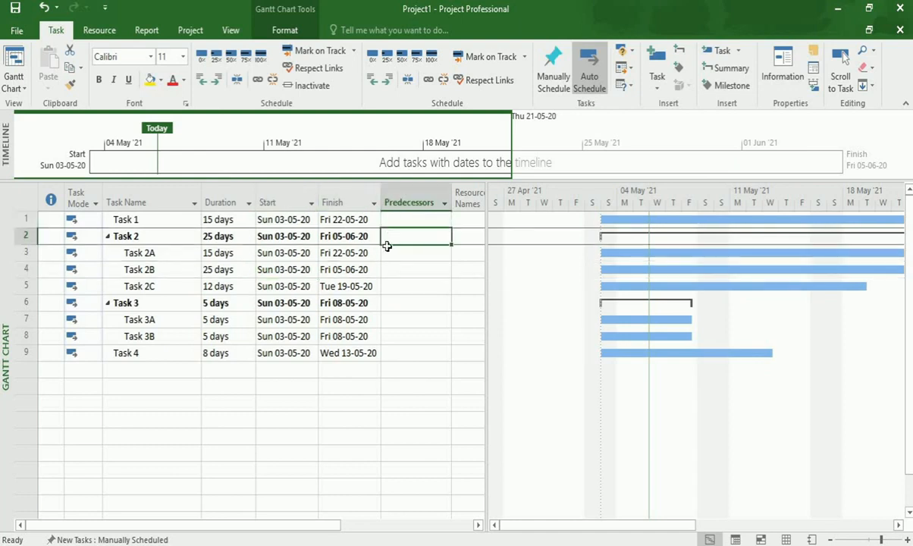
click(388, 255)
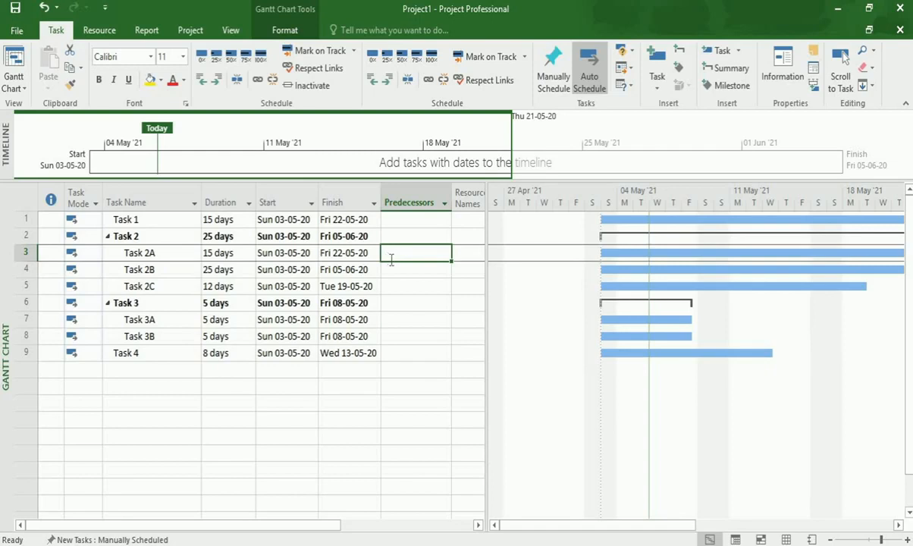
text(1)
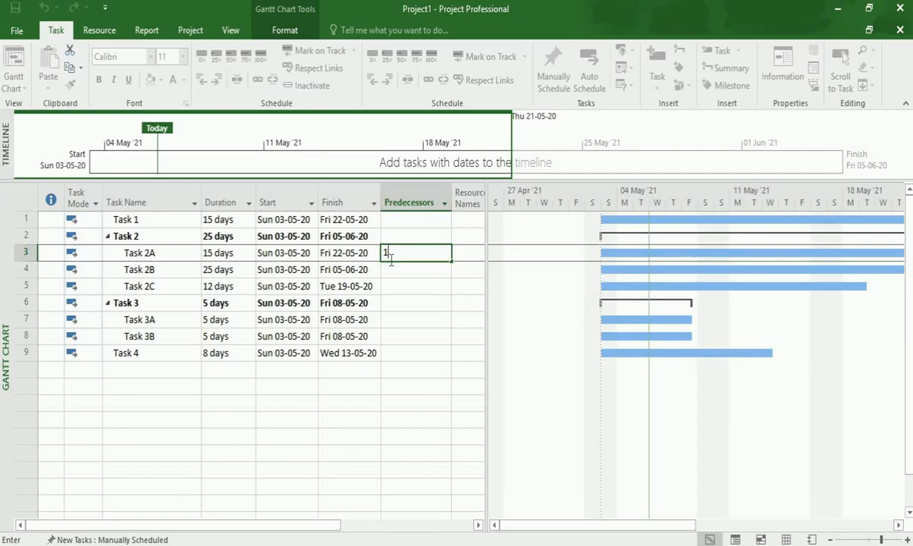
key(Return)
text(1)
key(Return)
text(1)
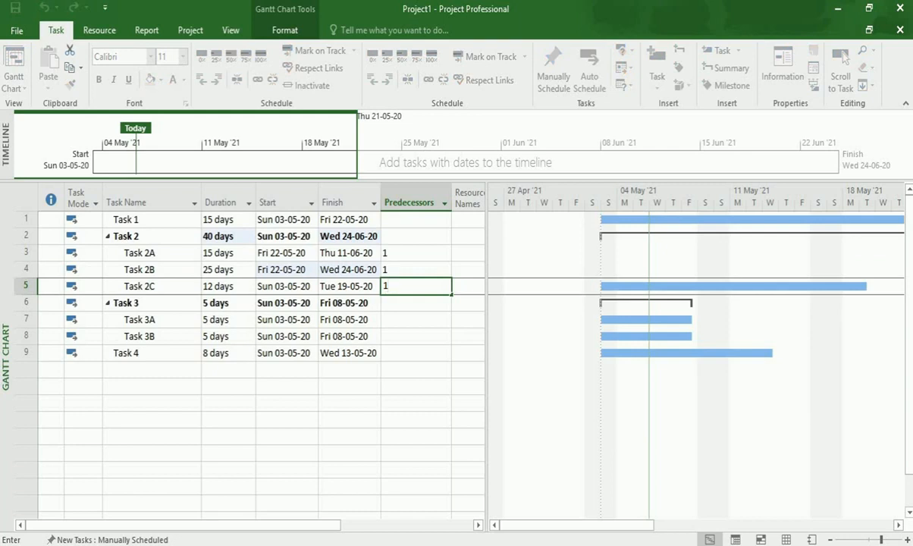
key(Return)
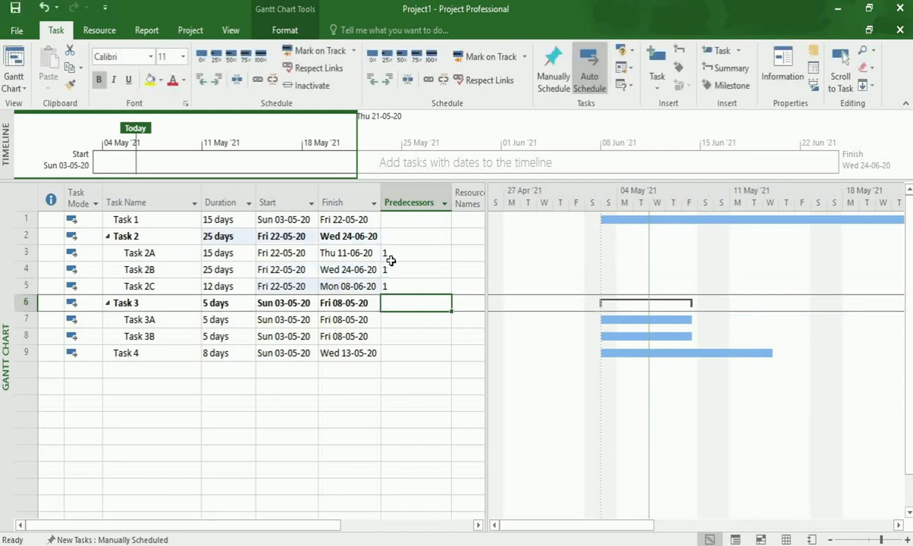
Set the predecessors of Task 3A to 4, of Task 3B to 7 and of Task 4 to 8.
key(Return)
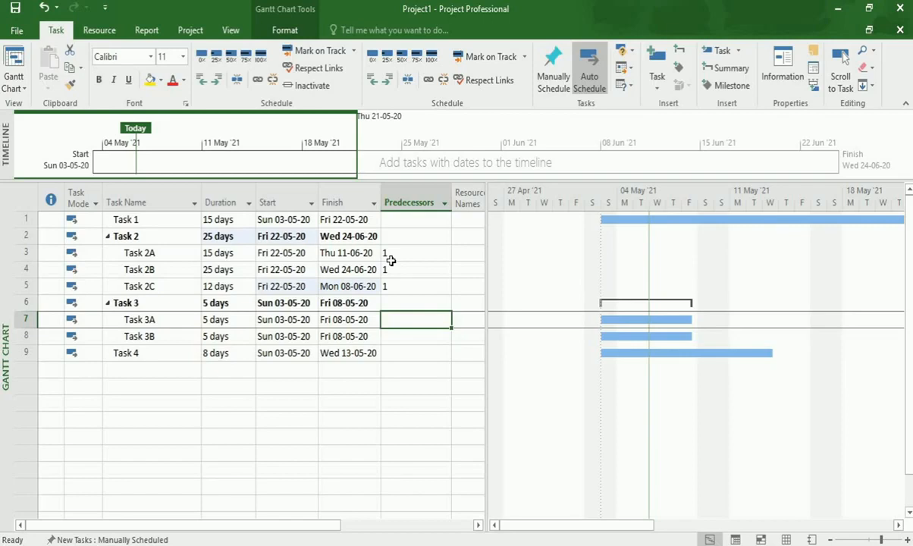
text(4)
key(Return)
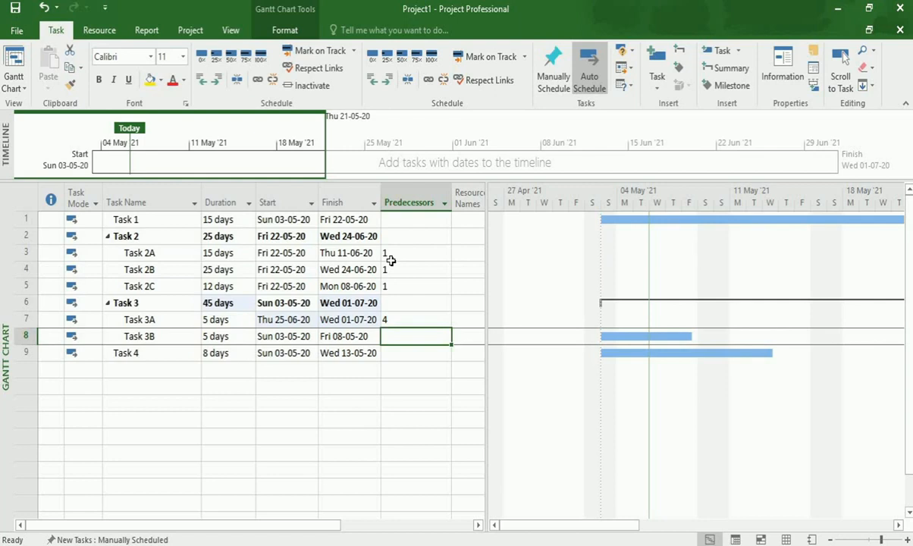
text(7)
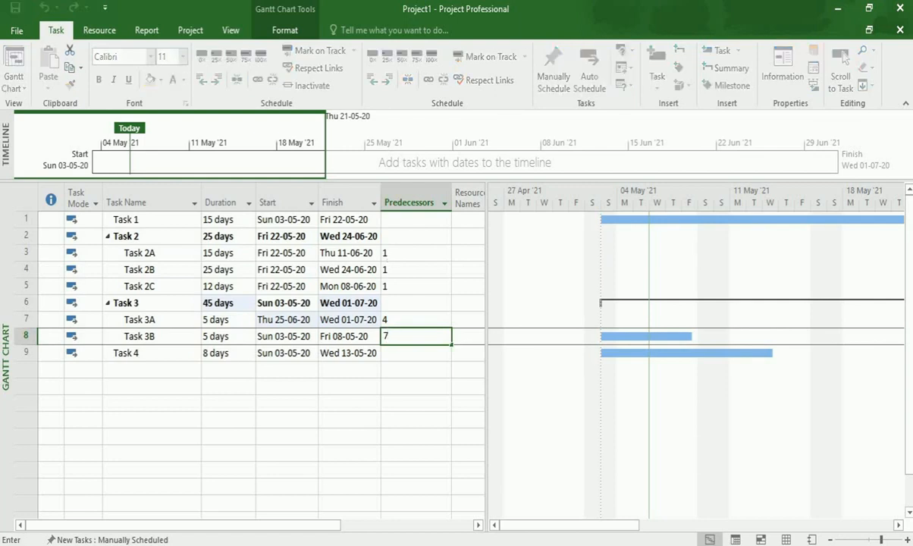
key(Return)
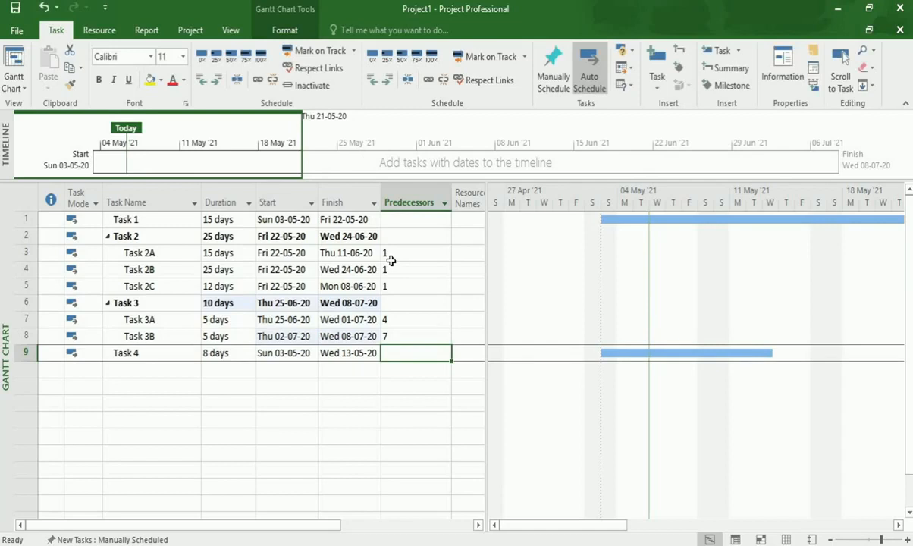
text(8)
key(Return)
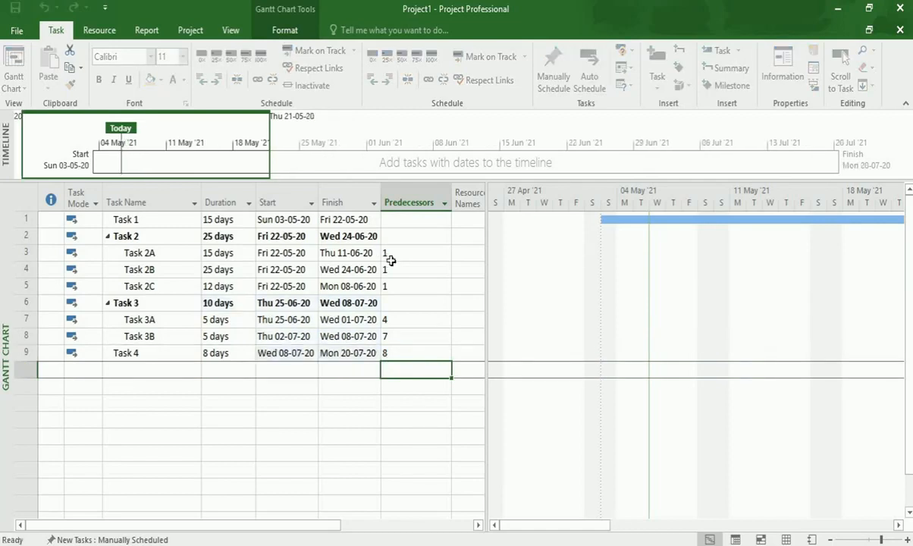
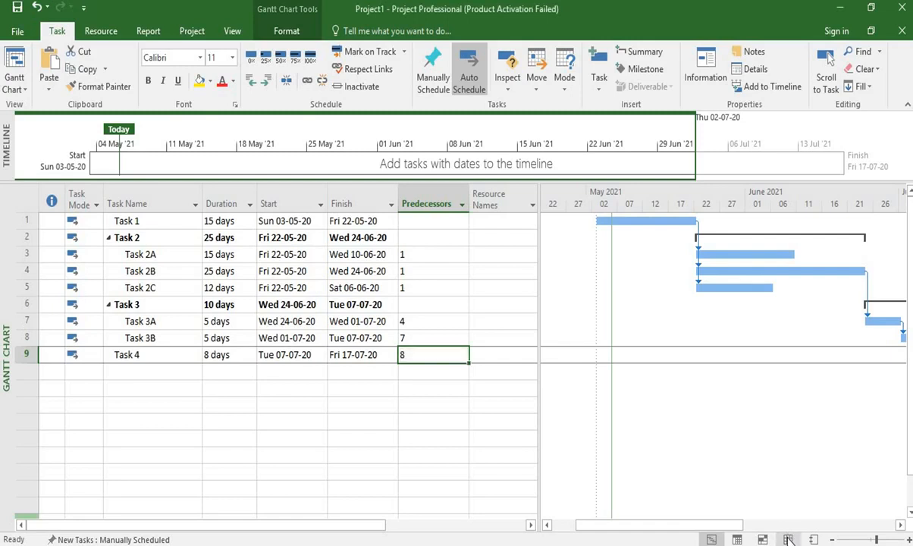
Show the Resource Sheet and add the first resource by entering the team member's full name.
click(789, 540)
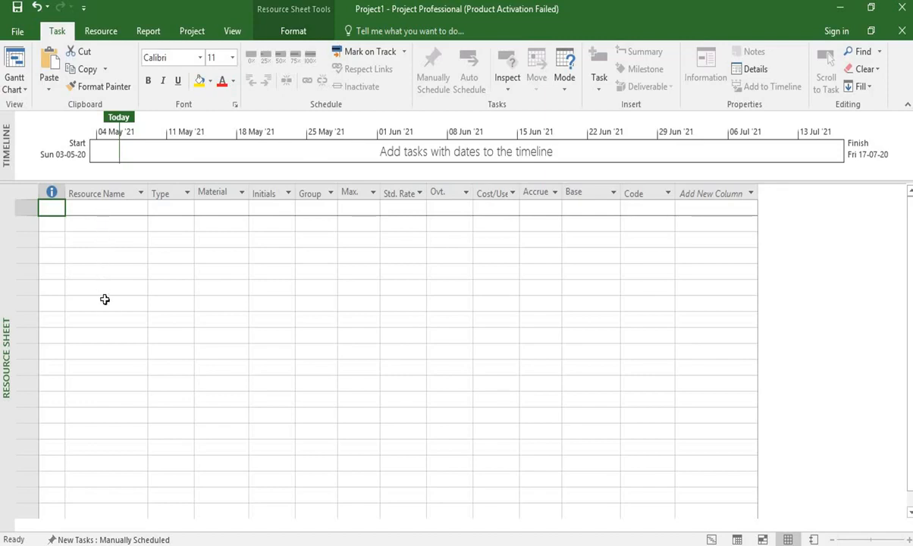
click(106, 207)
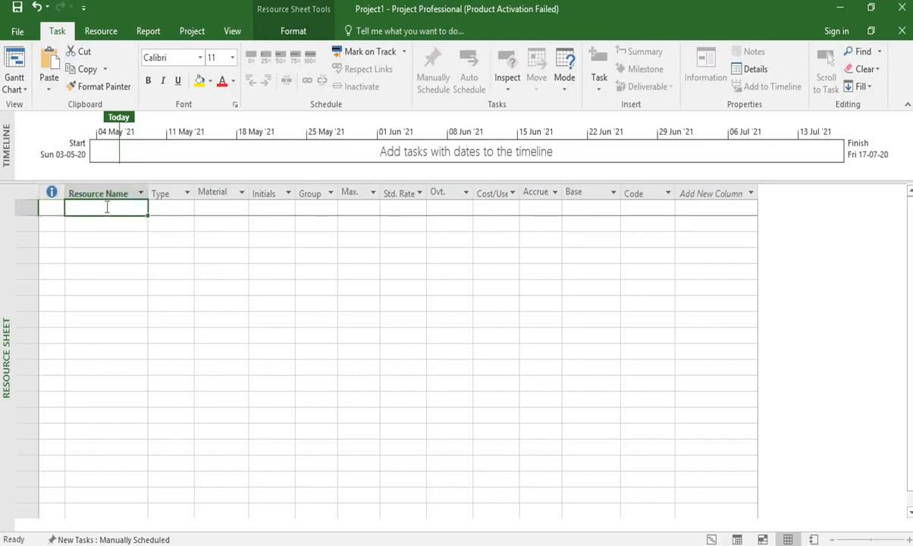
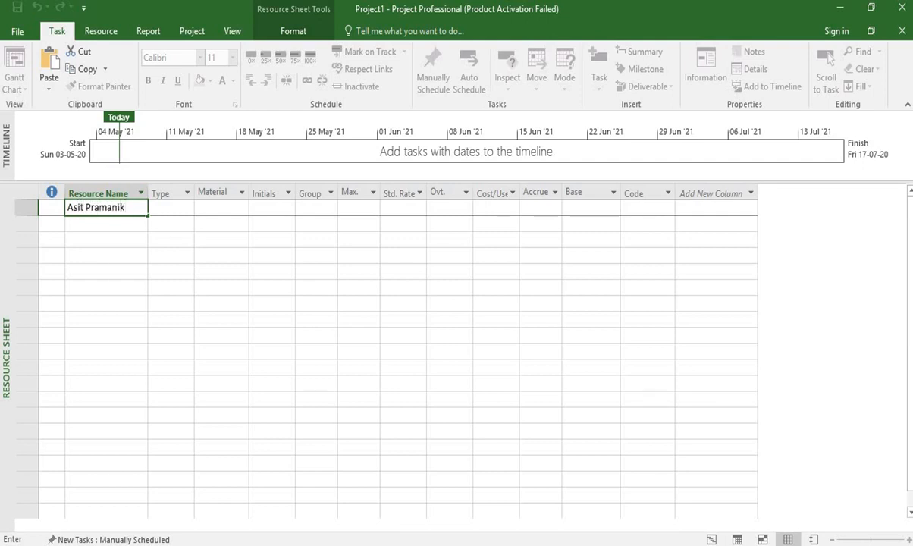
click(131, 228)
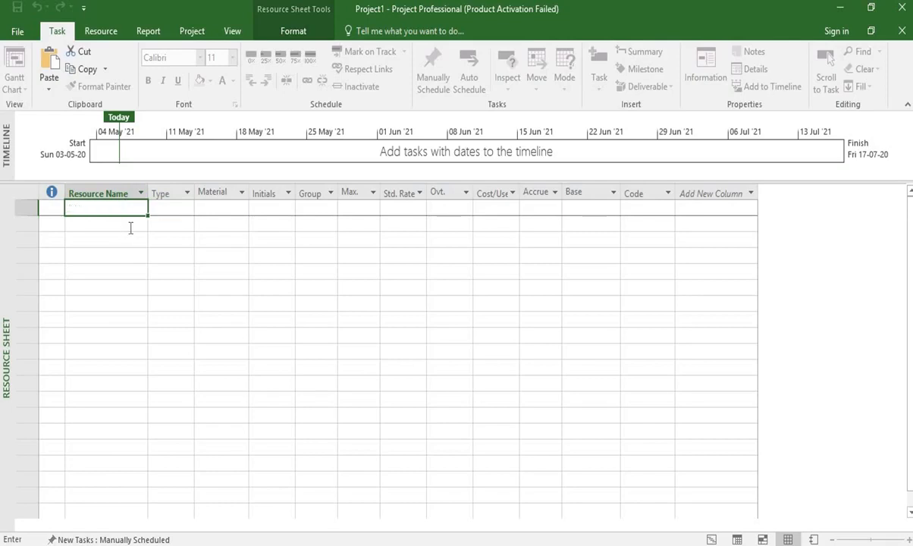
click(127, 206)
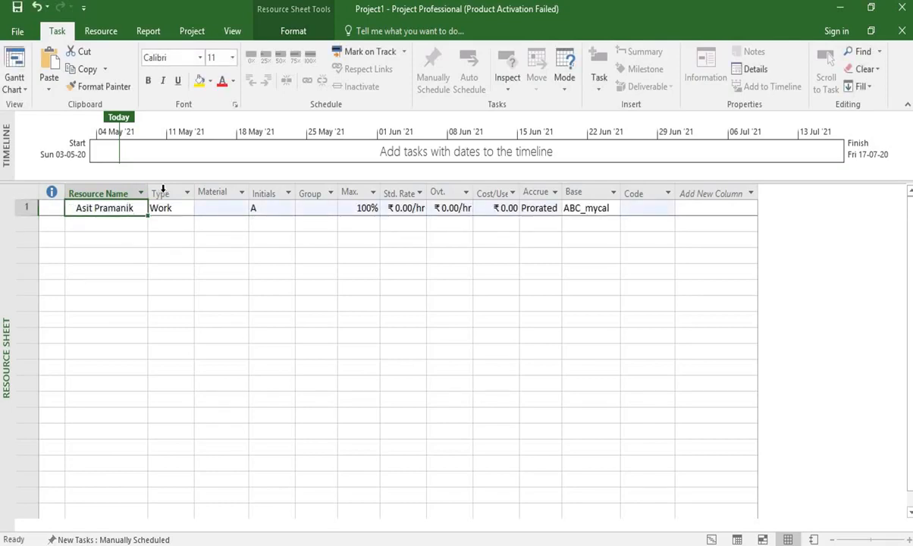
Set the first resource's type to Work and check its base calendar.
click(162, 189)
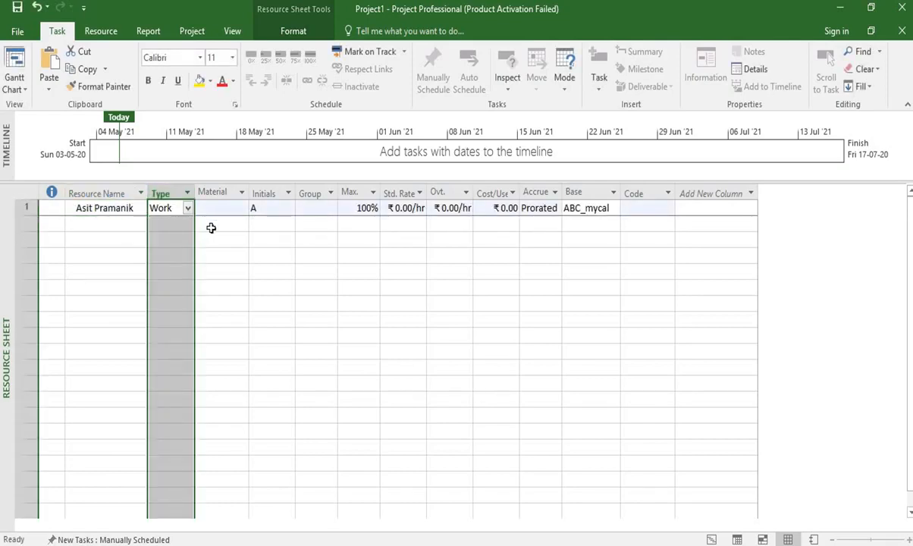
click(209, 228)
click(168, 211)
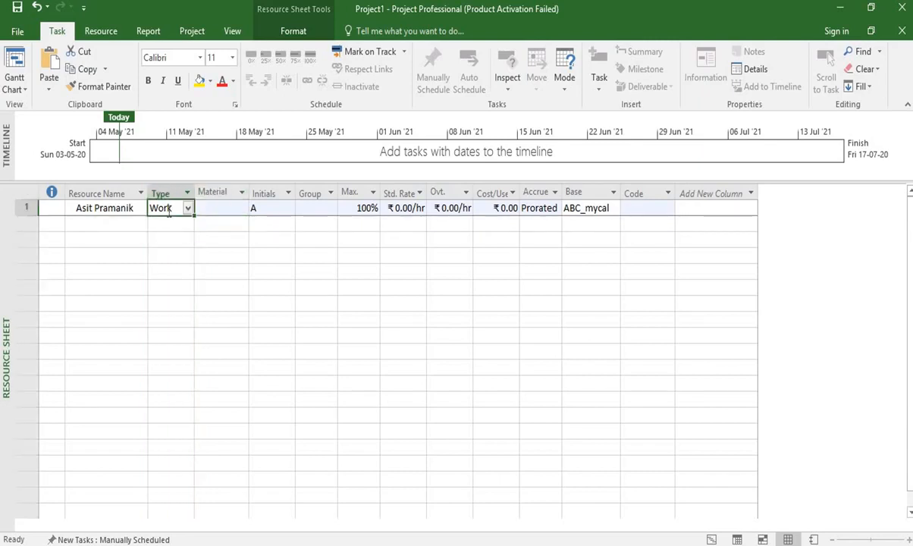
click(188, 210)
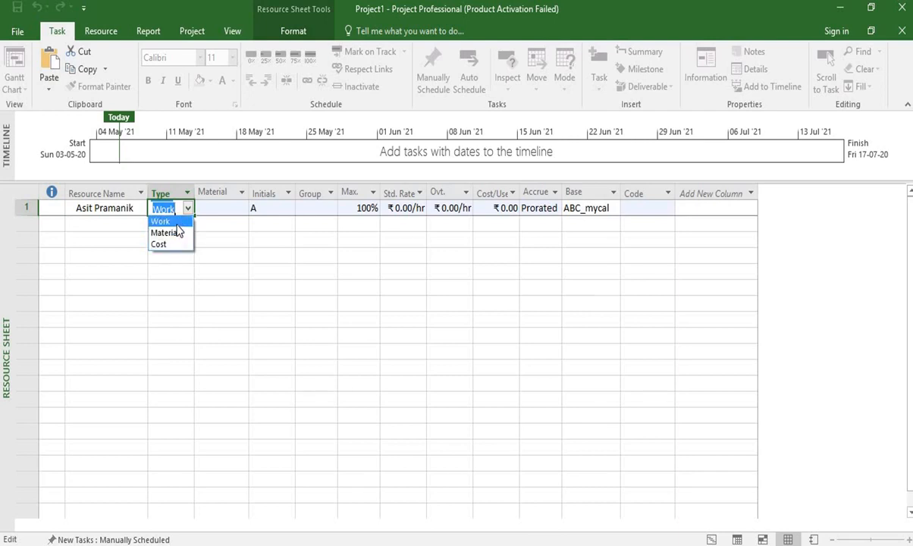
click(176, 223)
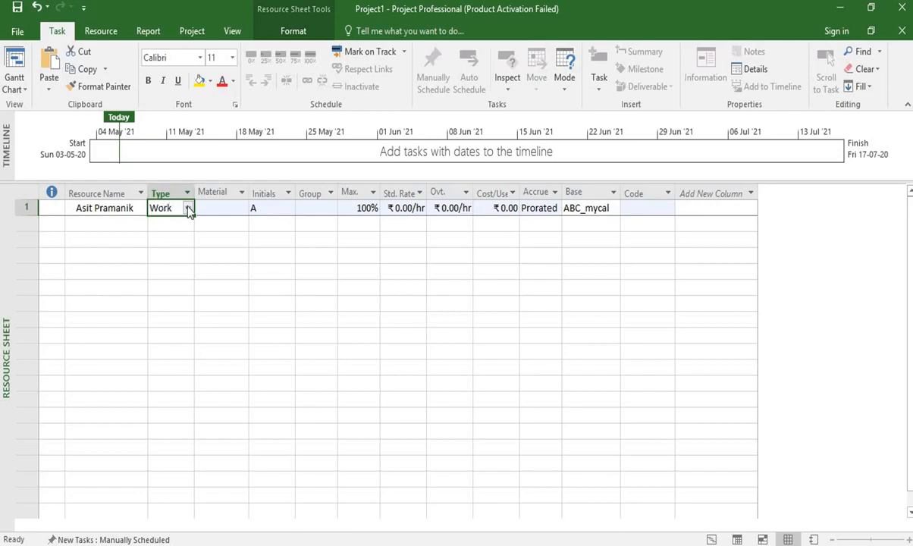
click(577, 189)
click(559, 228)
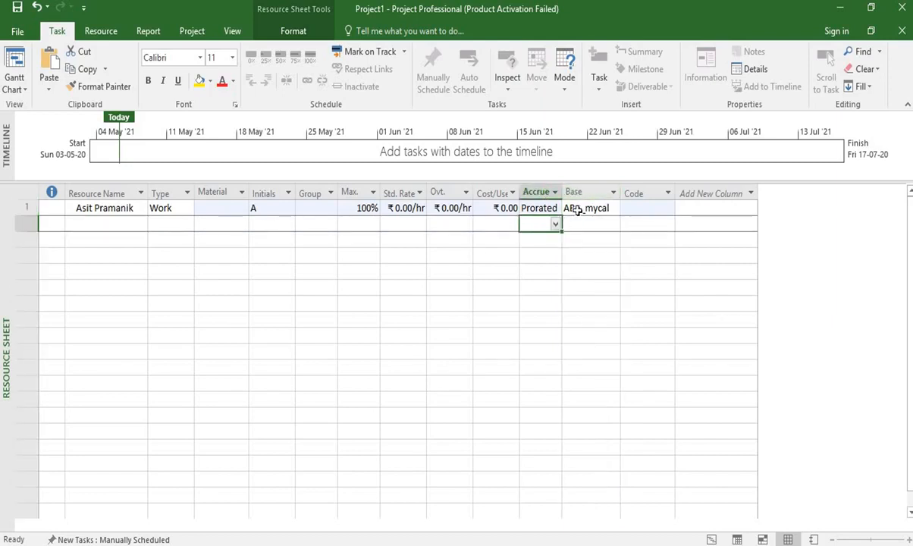
click(577, 210)
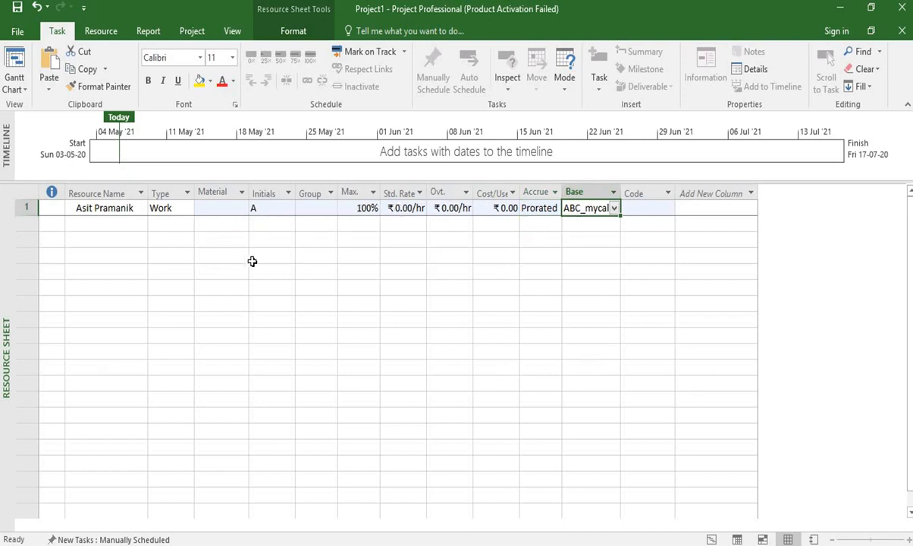
Add the remaining team members as further Work resources, entering each person's full name on its own row.
click(131, 222)
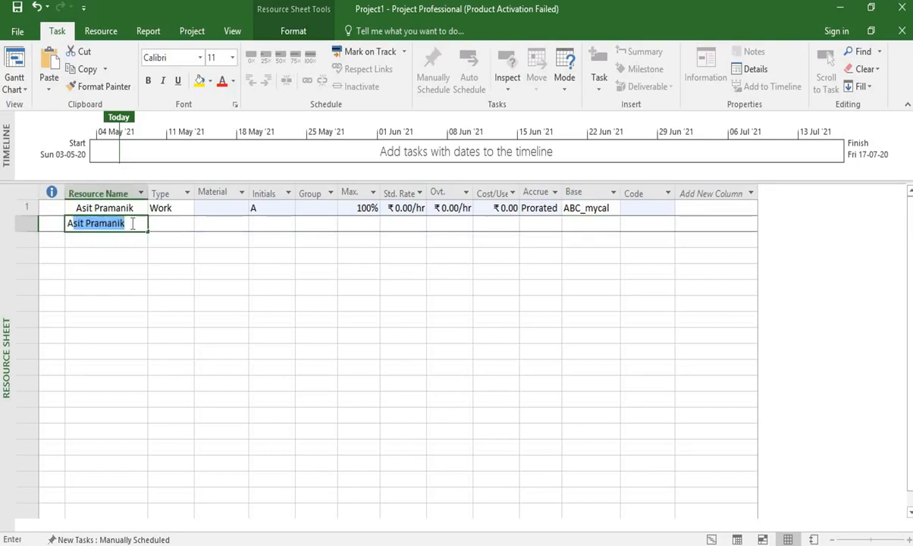
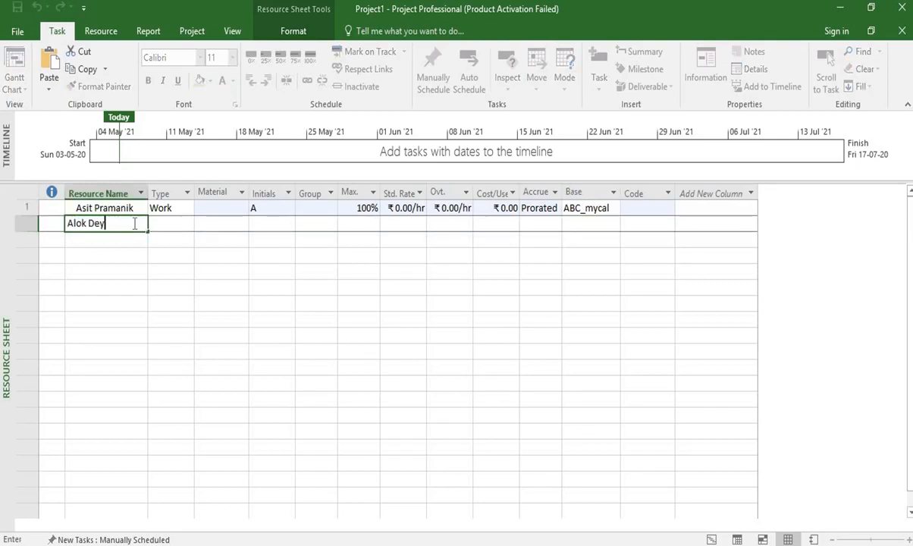
click(188, 225)
click(188, 226)
click(184, 233)
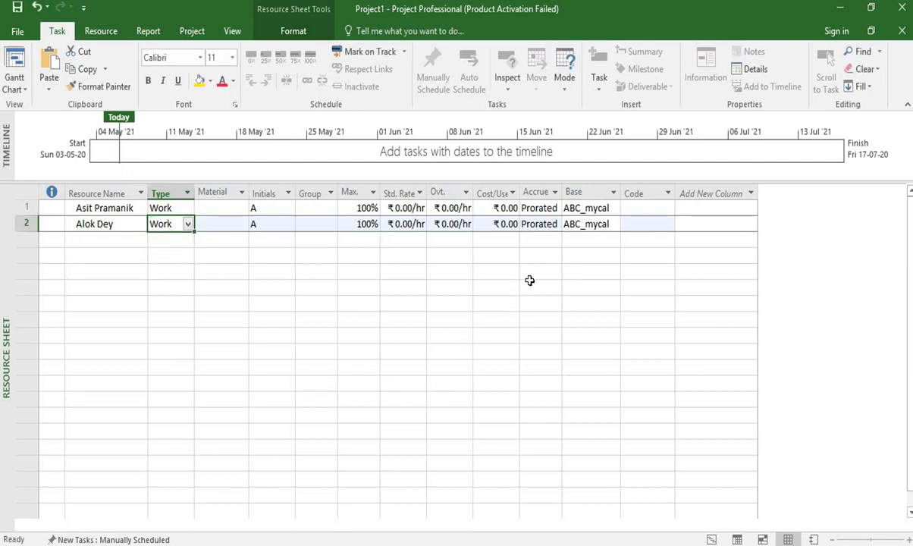
click(121, 241)
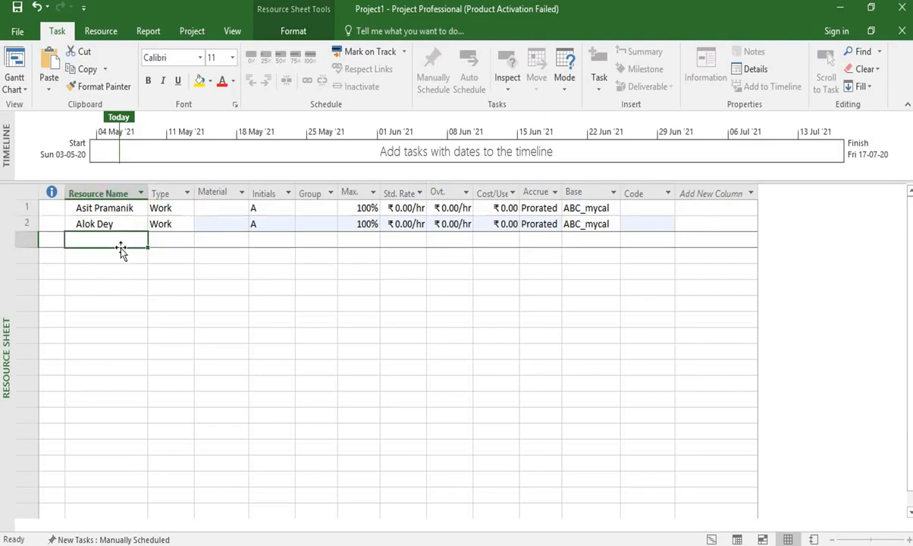
click(121, 255)
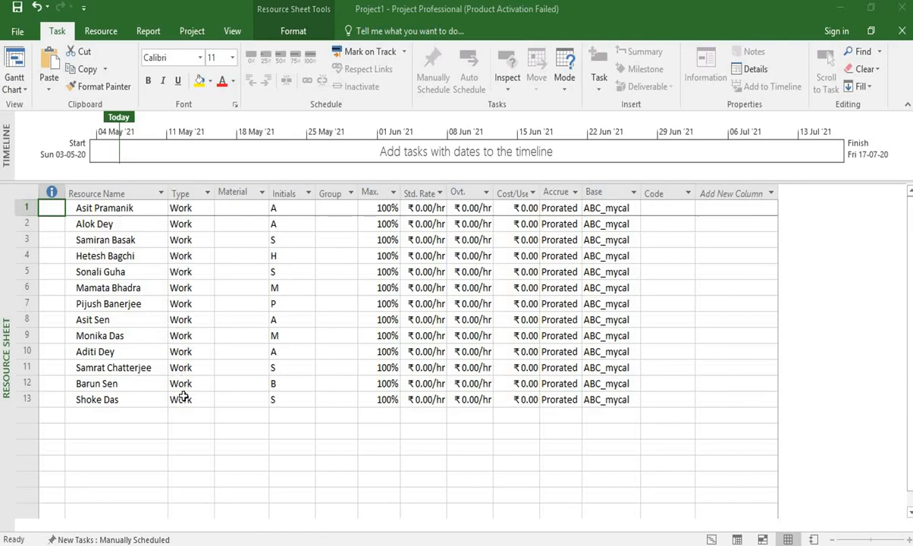
Return to the Gantt Chart view and assign the first resource of the resource sheet to Task 1.
click(712, 539)
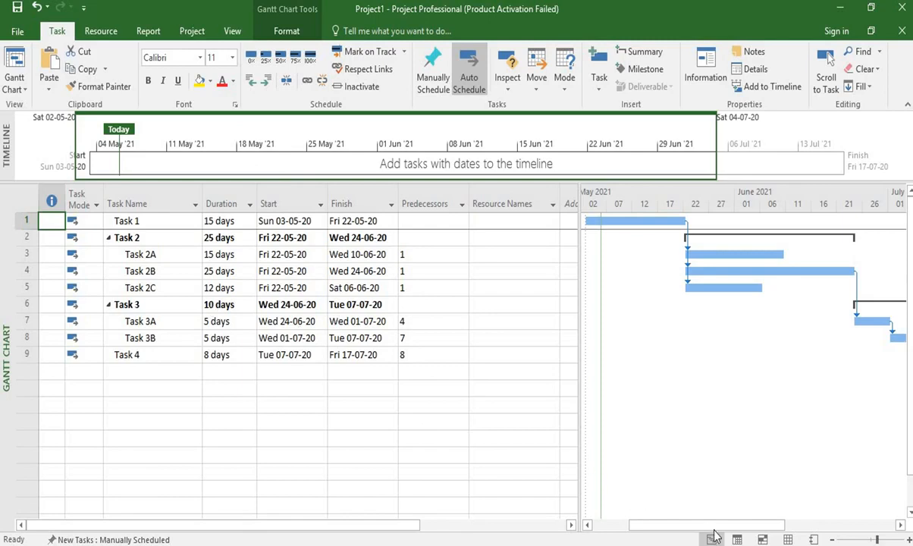
mouse_move(713, 529)
mouse_down()
mouse_move(699, 529)
mouse_move(782, 529)
mouse_move(698, 528)
mouse_up()
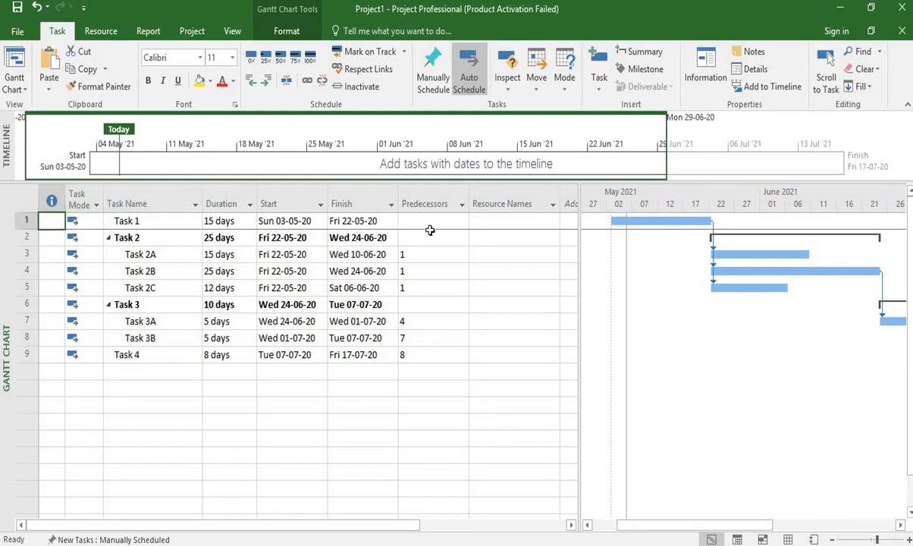
click(503, 223)
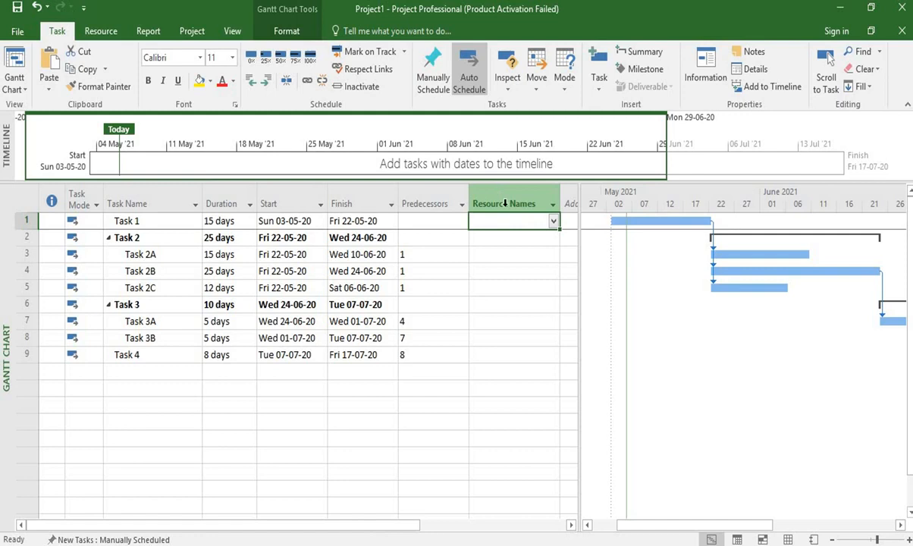
click(554, 220)
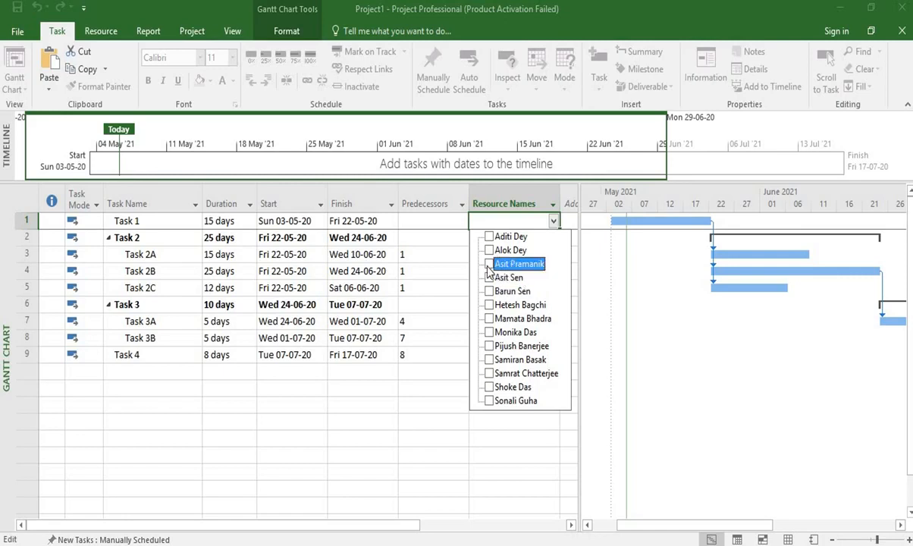
click(464, 253)
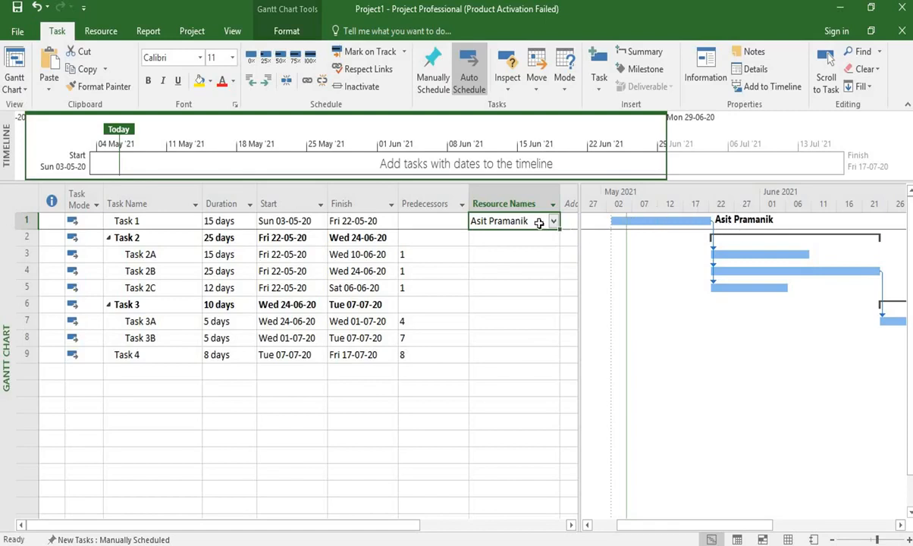
click(26, 220)
click(550, 220)
Assign the second and third resources of the resource sheet to Task 2A.
click(522, 238)
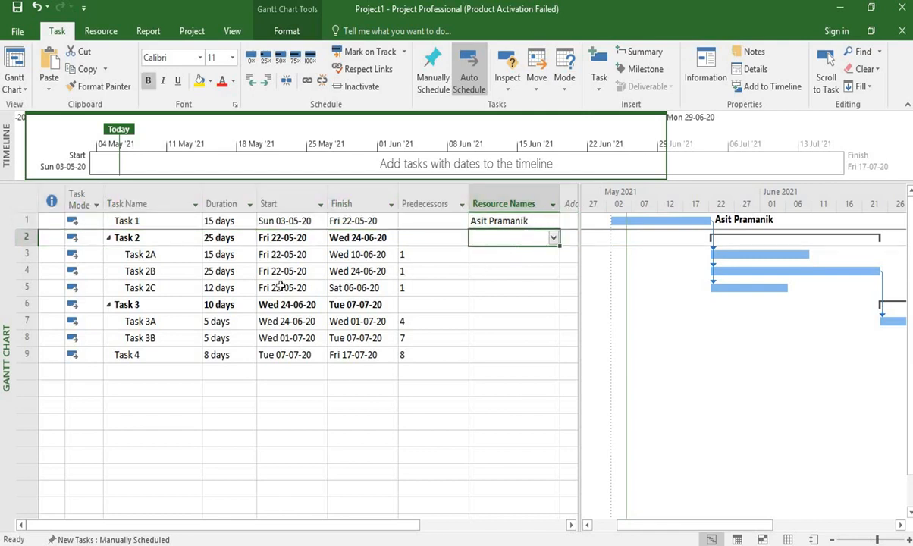
click(160, 256)
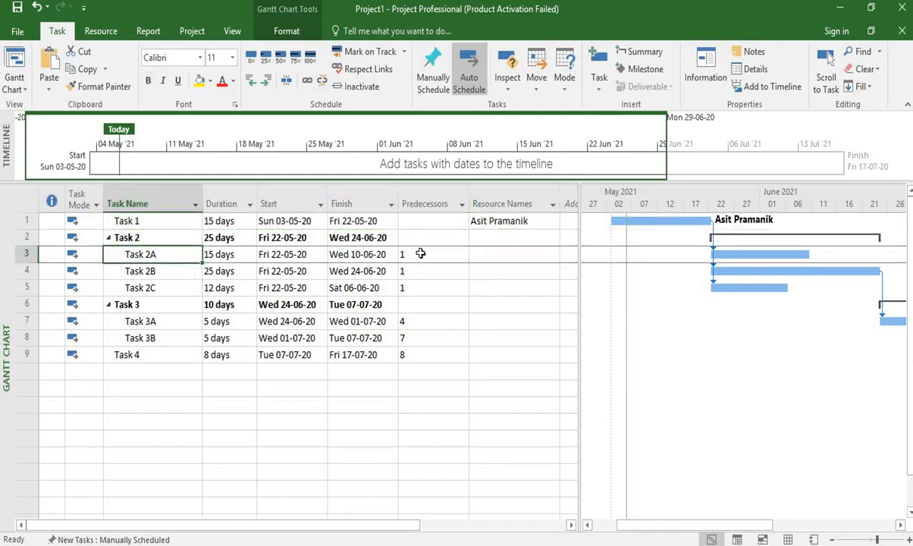
click(497, 256)
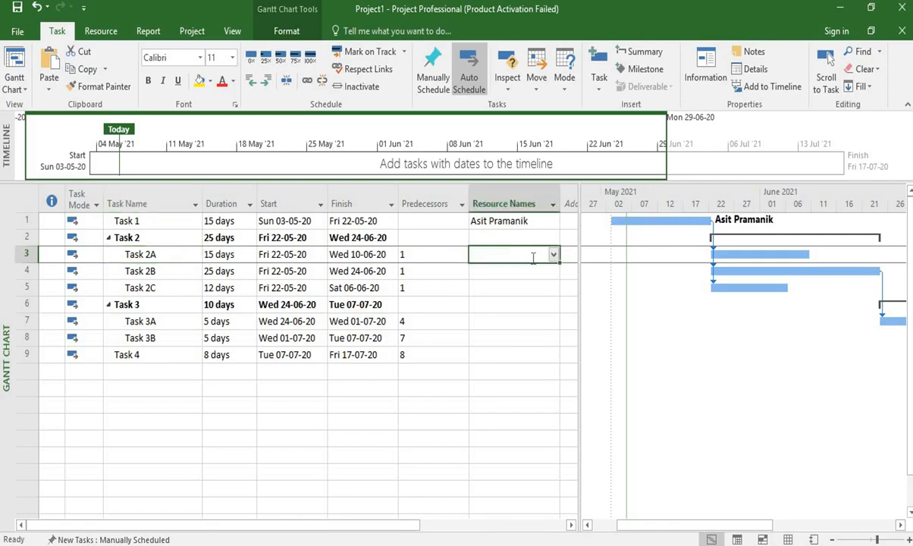
click(173, 259)
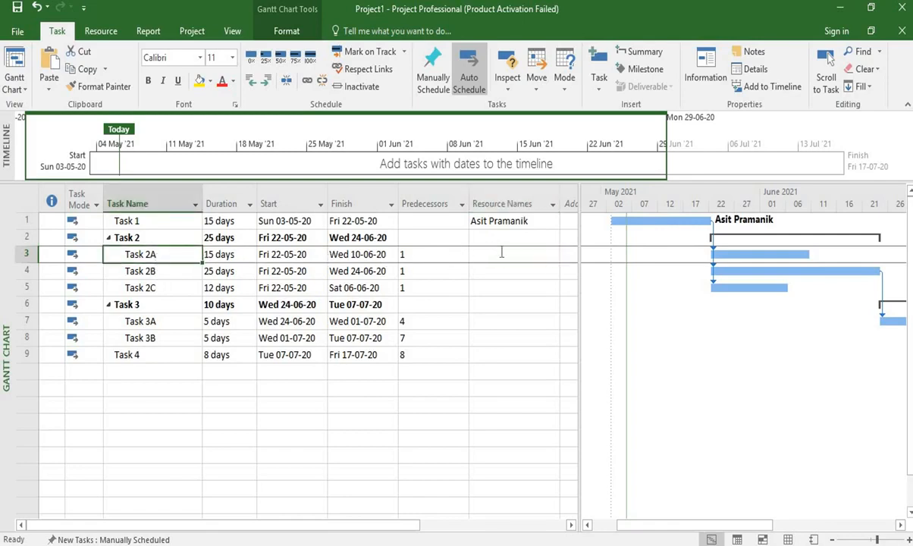
click(534, 254)
click(555, 255)
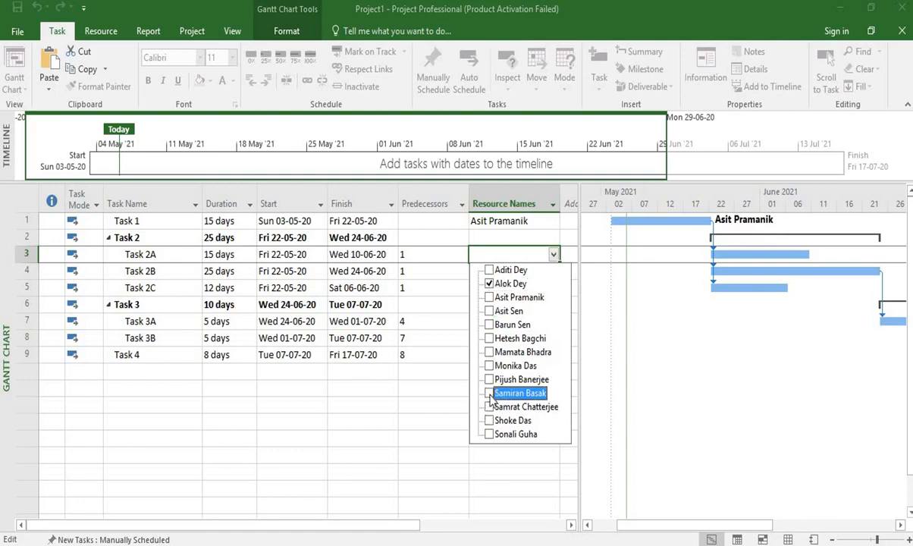
click(431, 355)
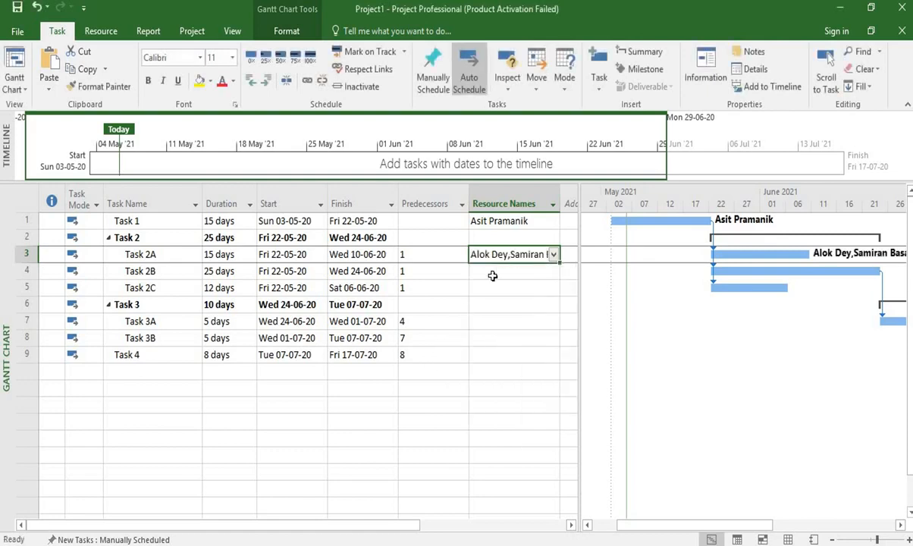
Widen the Resource Names column and assign resources 4–5 to Task 2B, 6–7 to 2C, 8–10 to 3A, 11 to 3B and 12–13 to Task 4.
click(531, 201)
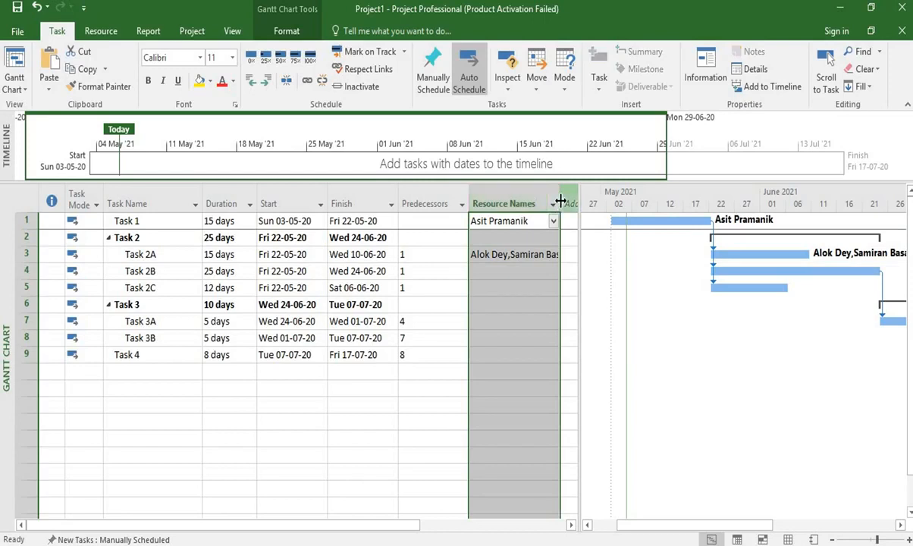
drag(563, 200, 565, 201)
click(464, 285)
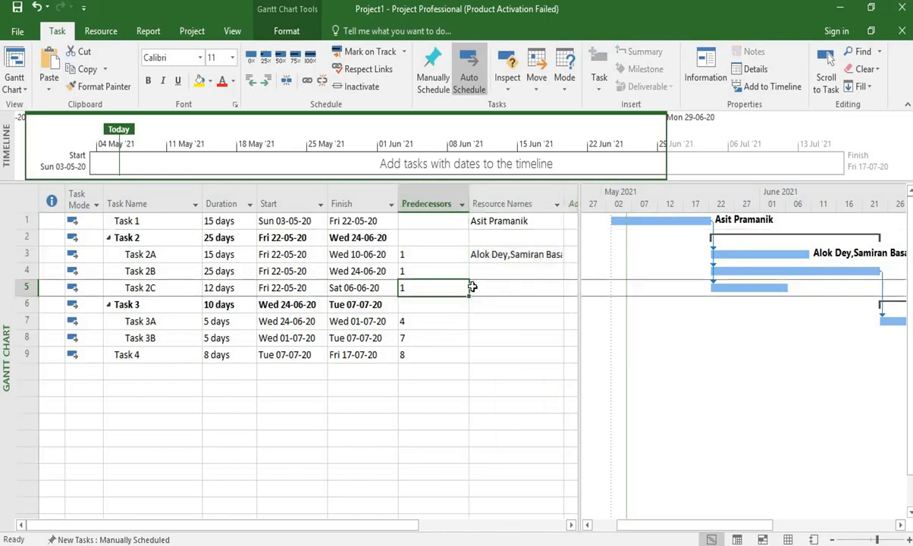
click(486, 288)
click(492, 309)
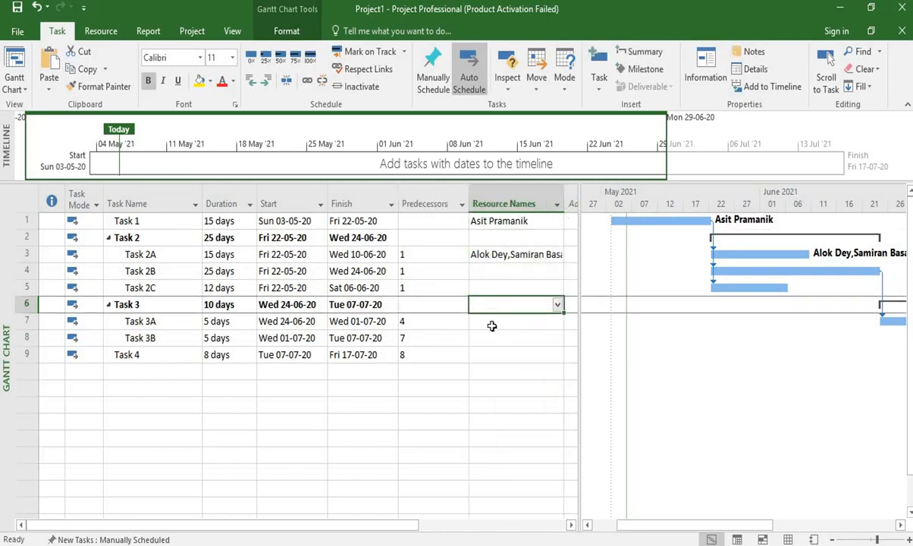
click(492, 329)
click(493, 336)
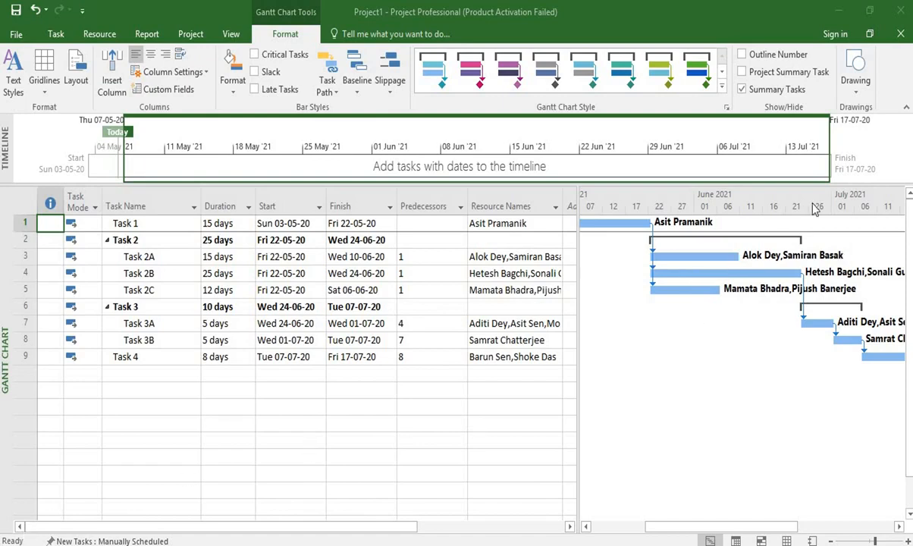
Review the Gantt bars and their resource labels from Task 1 through Task 4, enlarging the timescale.
click(901, 527)
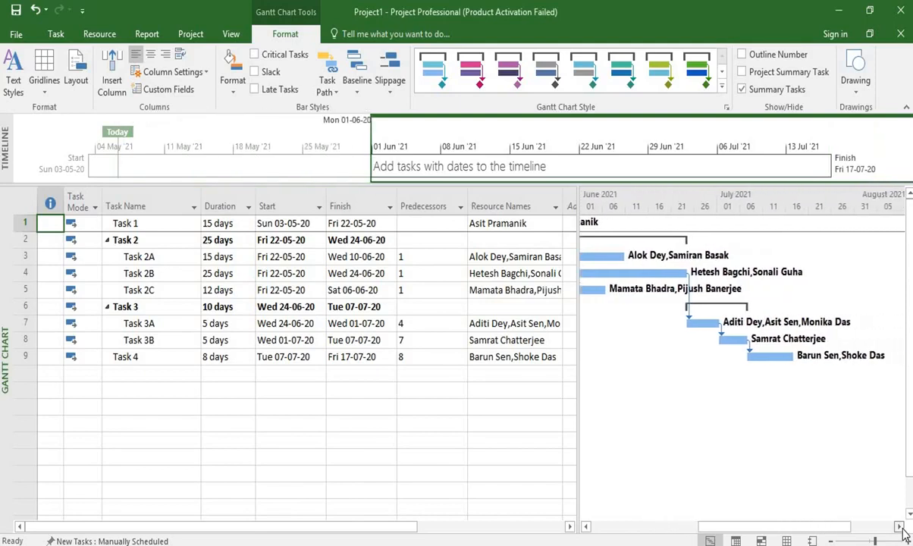
click(588, 528)
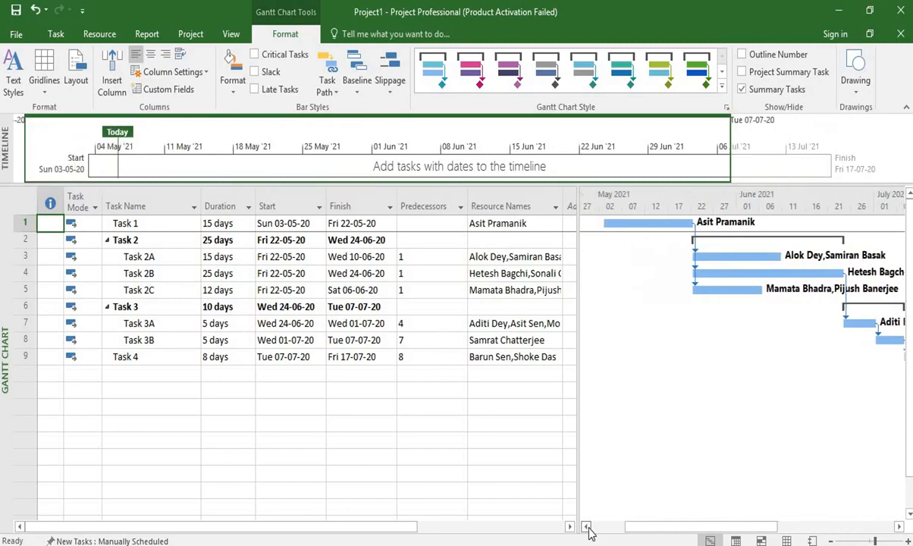
click(878, 540)
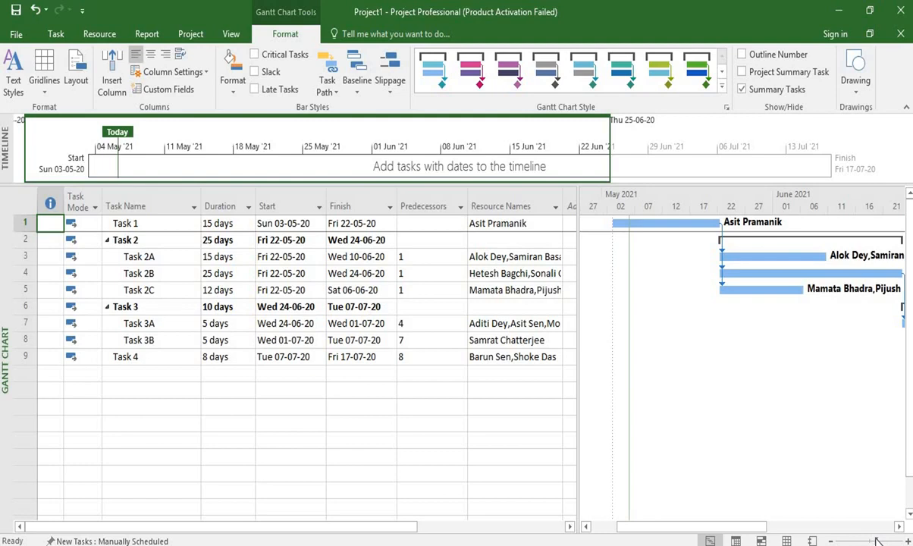
Highlight the critical tasks in the Gantt Chart and trace the critical path from Task 1 to Task 4.
mouse_move(747, 531)
mouse_down()
mouse_move(840, 534)
mouse_move(749, 533)
mouse_up()
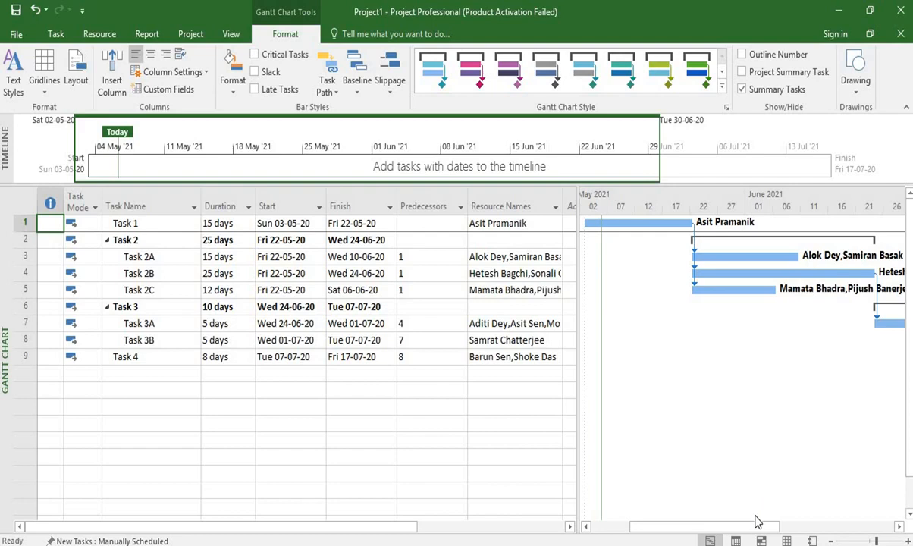
drag(755, 529, 793, 529)
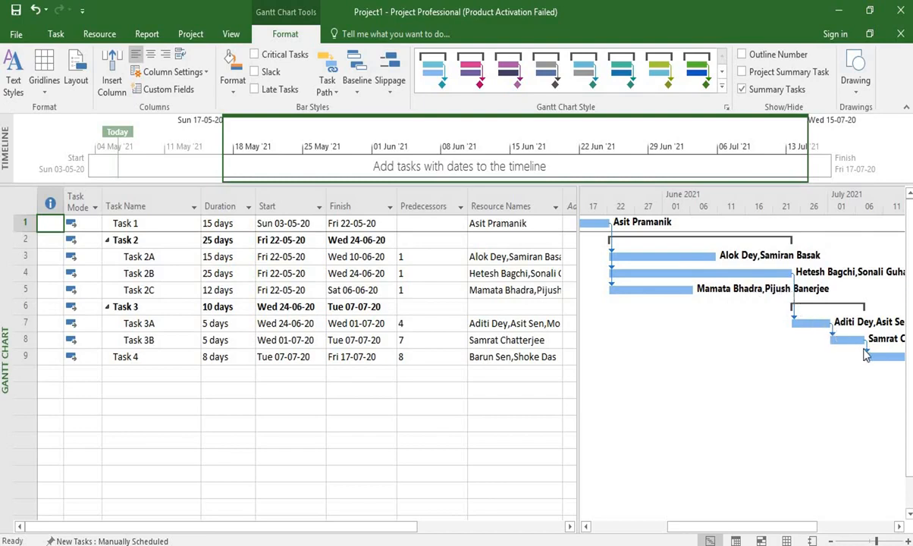
mouse_move(816, 531)
mouse_down()
mouse_move(853, 533)
mouse_move(827, 531)
mouse_up()
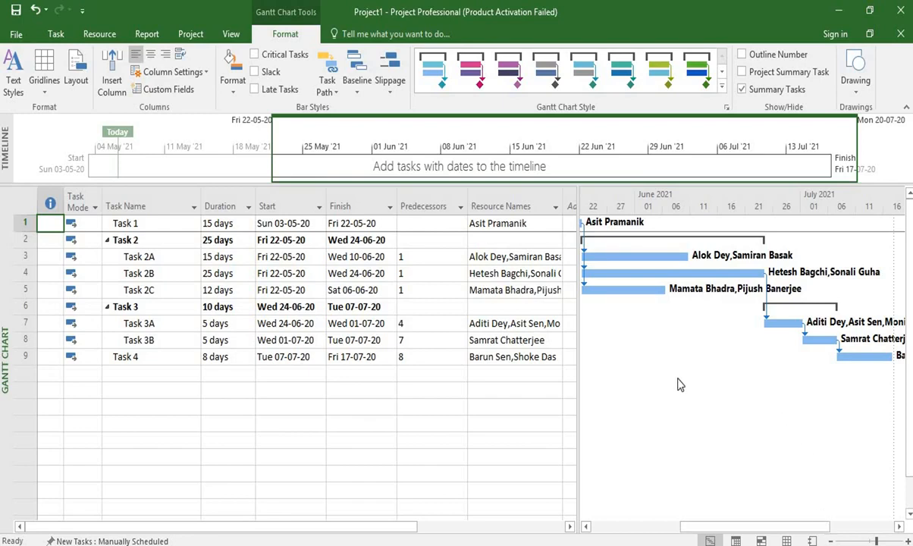
click(196, 34)
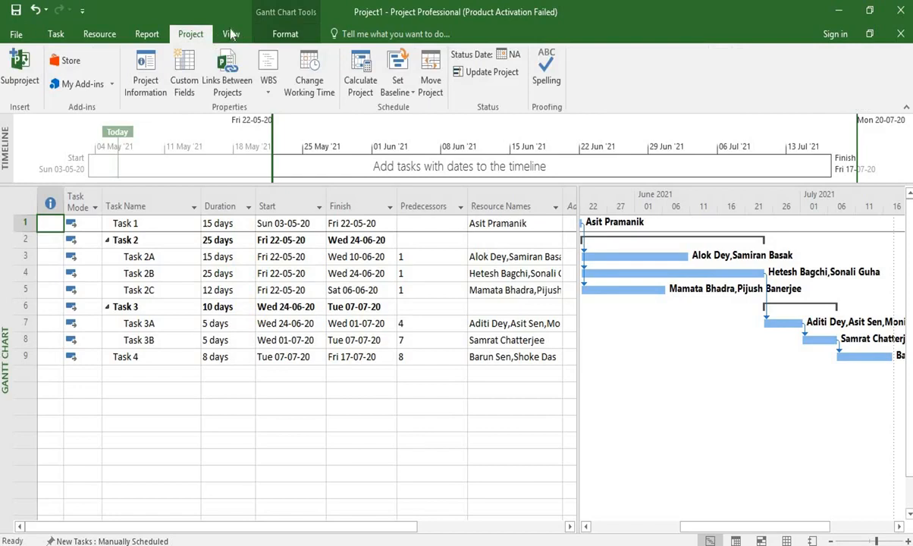
click(282, 35)
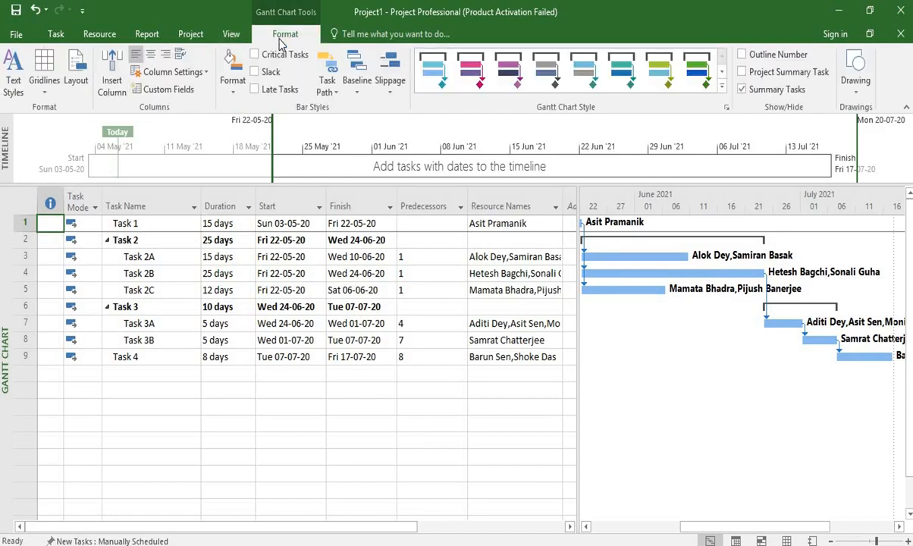
click(254, 56)
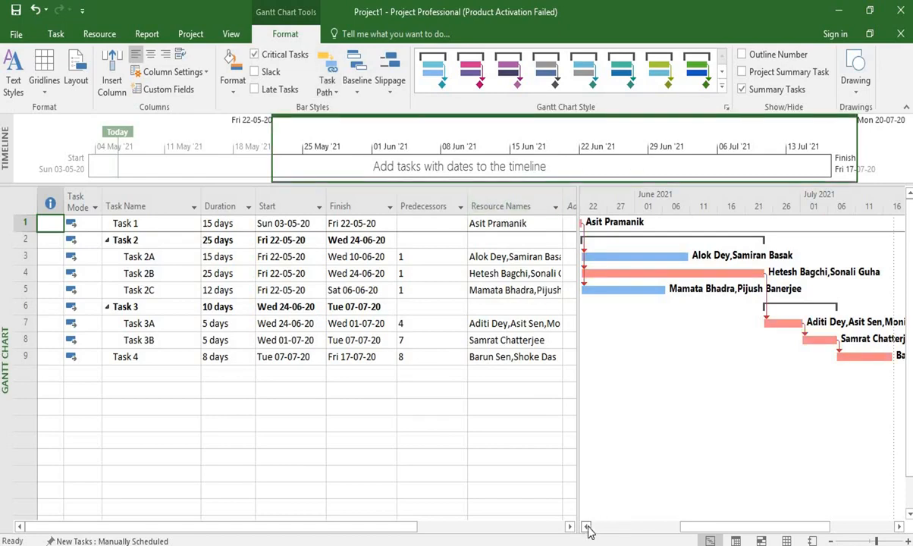
click(587, 527)
drag(588, 529, 588, 529)
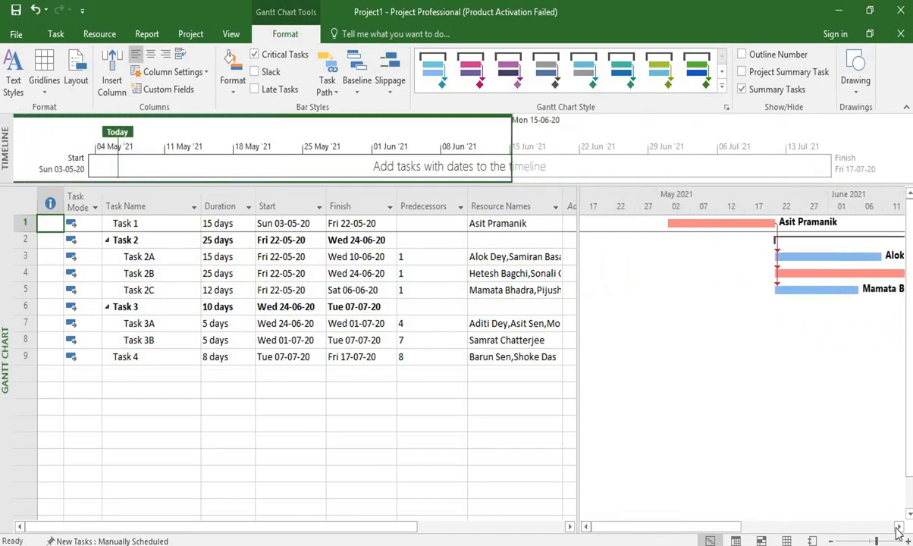
drag(899, 528, 684, 506)
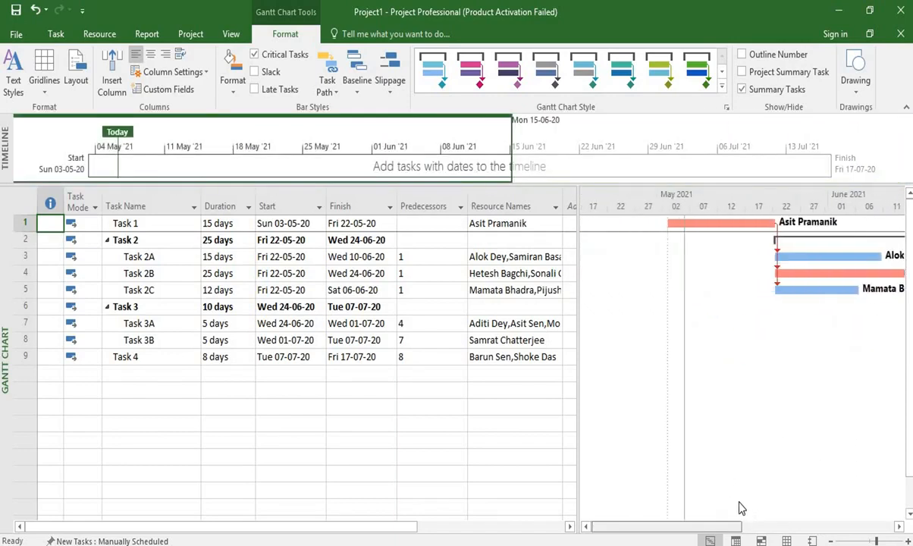
drag(746, 515, 815, 526)
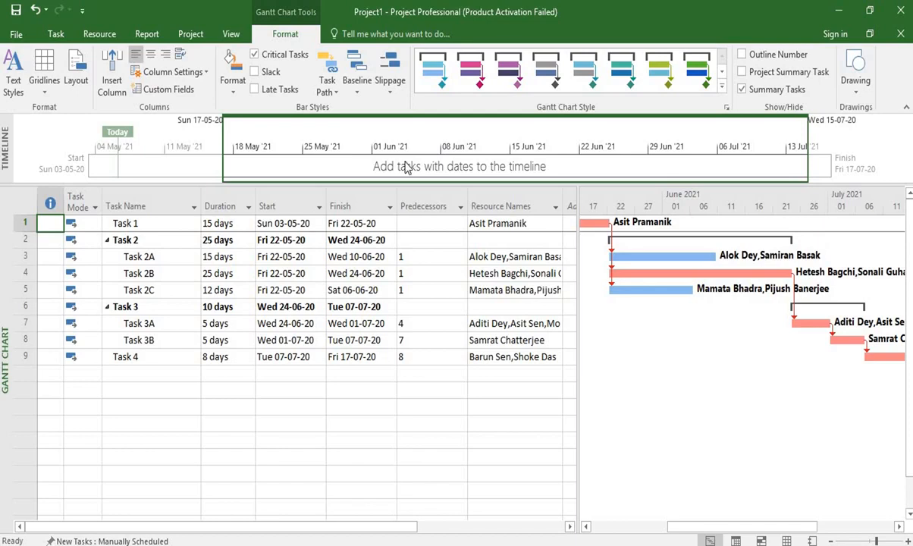
Show the project as a Network Diagram and examine the task boxes and their links from Task 1 through Task 3B.
click(231, 35)
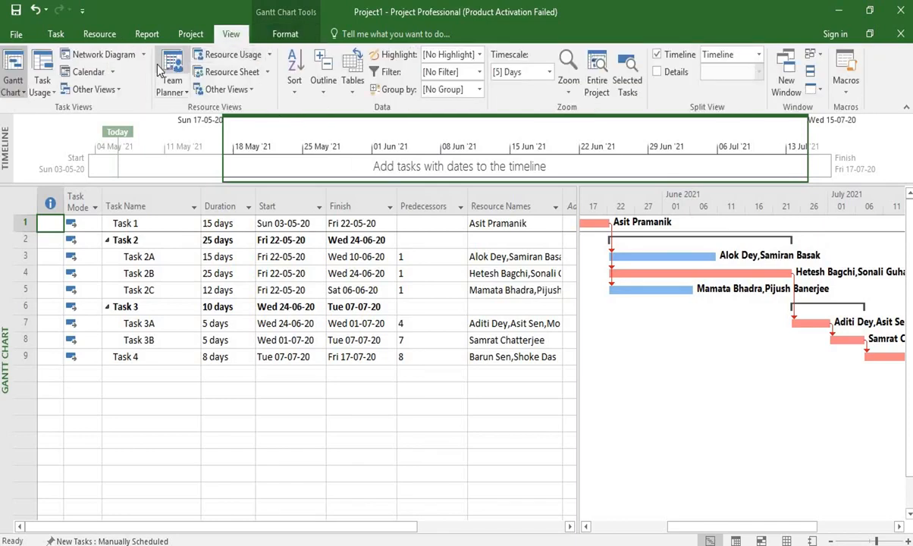
click(102, 56)
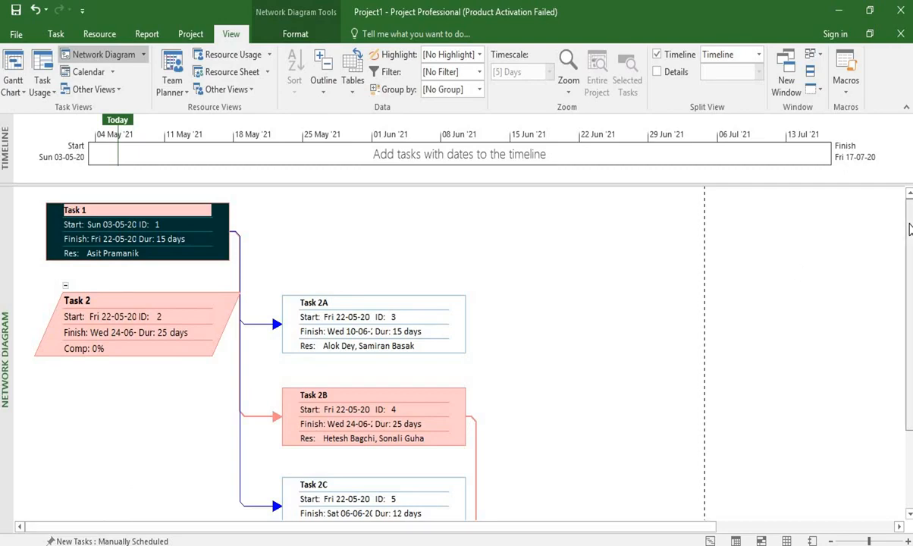
drag(910, 243, 910, 339)
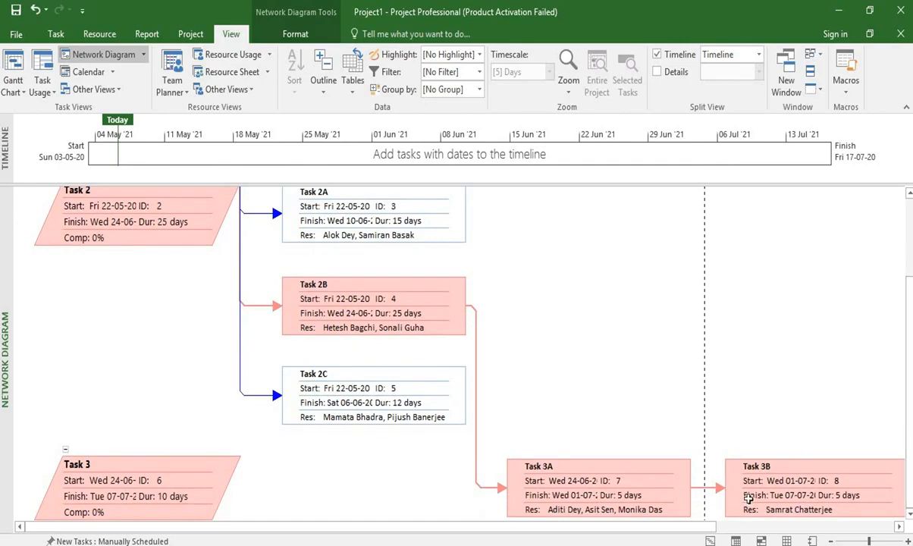
mouse_move(710, 530)
mouse_down()
mouse_move(891, 529)
mouse_move(718, 529)
mouse_up()
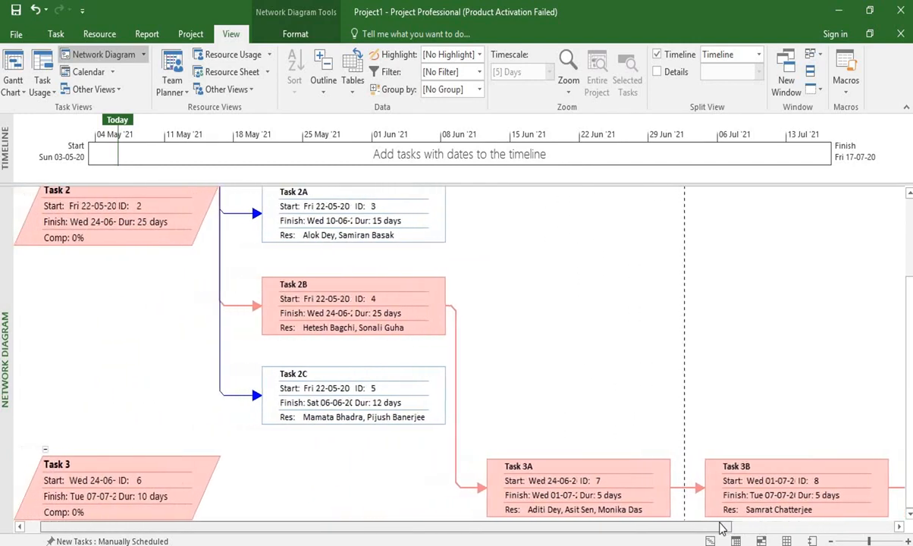
scroll(910, 269, up, 3)
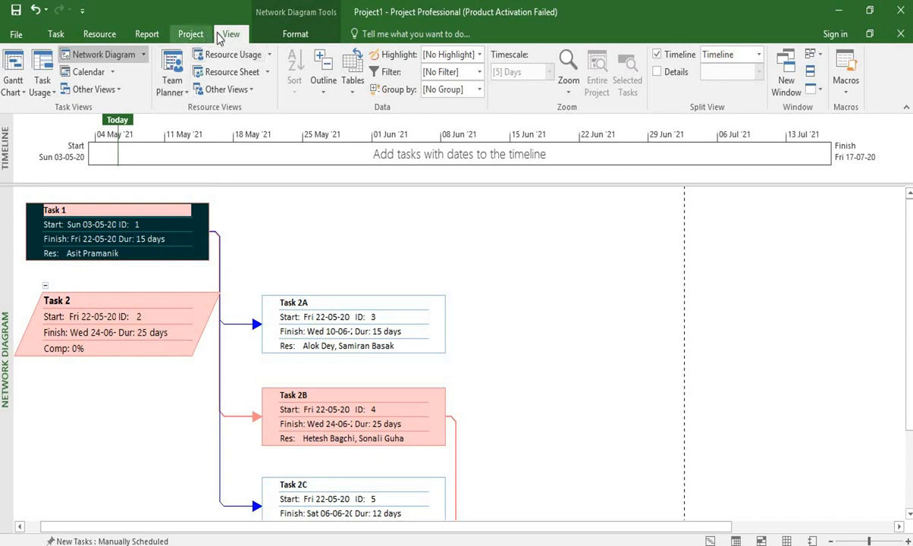
Open the Task Usage view and examine the daily work hours of each task's resources across the project dates.
click(40, 87)
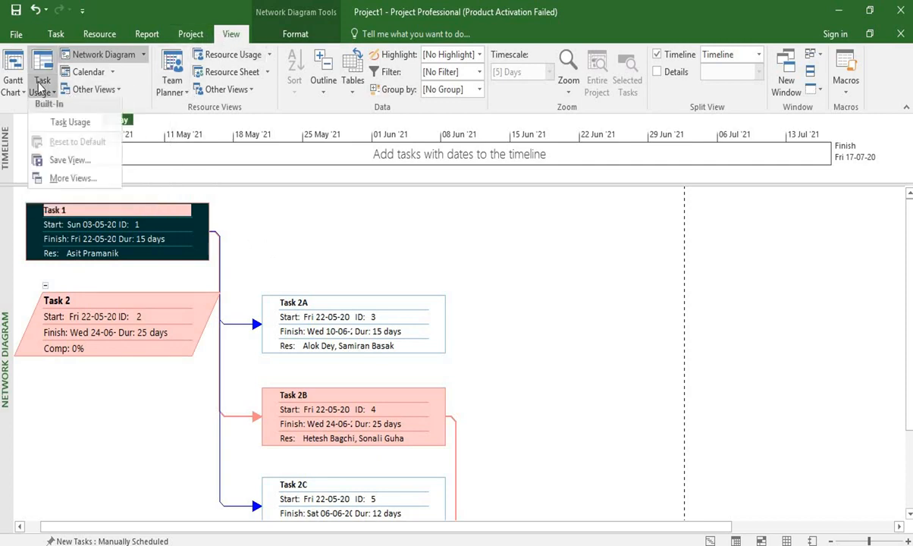
click(62, 127)
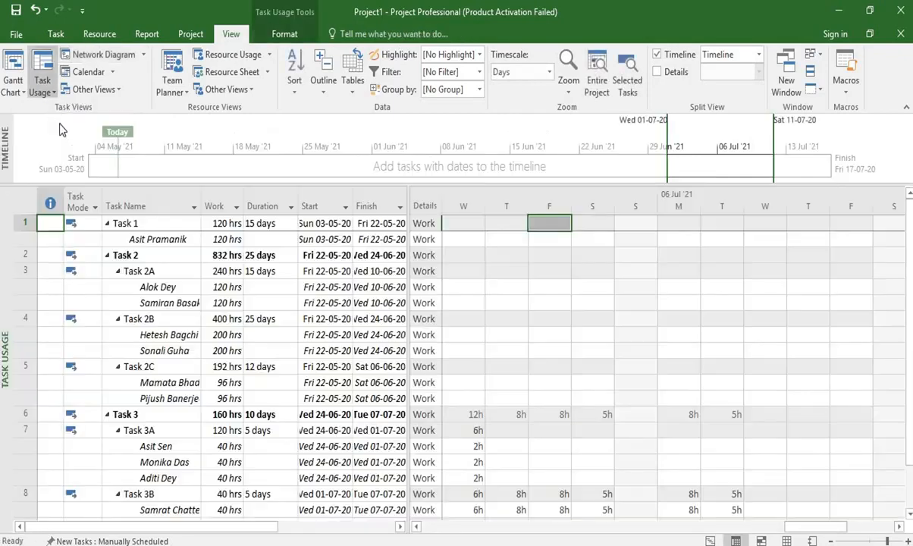
click(429, 528)
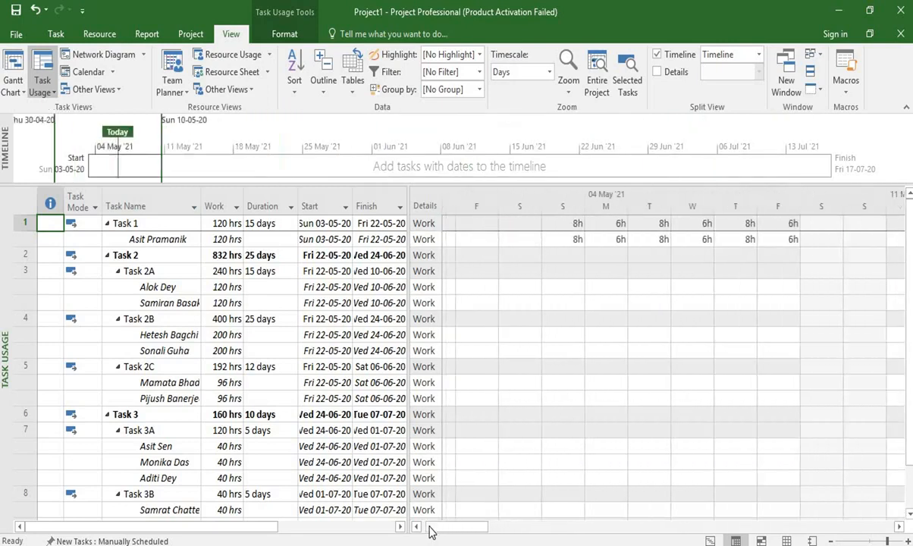
drag(435, 528, 723, 529)
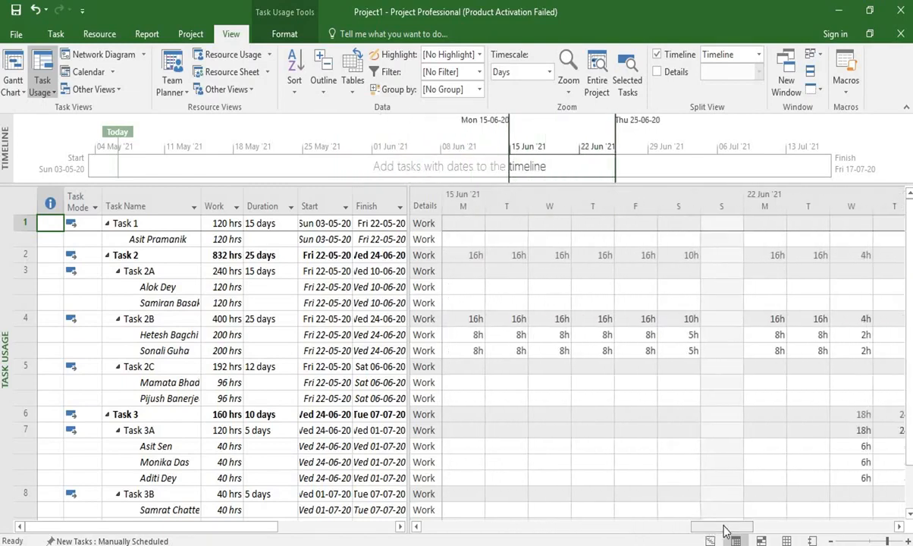
click(910, 485)
drag(910, 472, 903, 328)
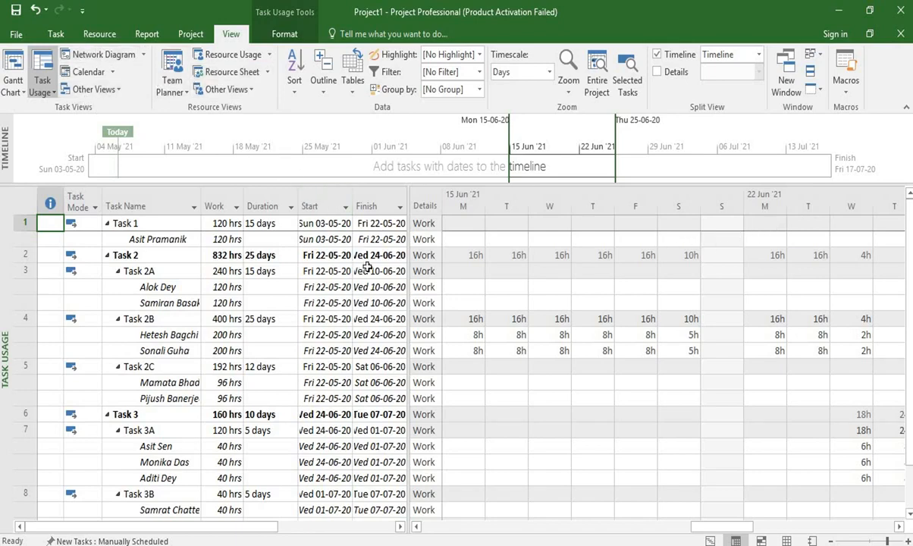
drag(506, 529, 470, 528)
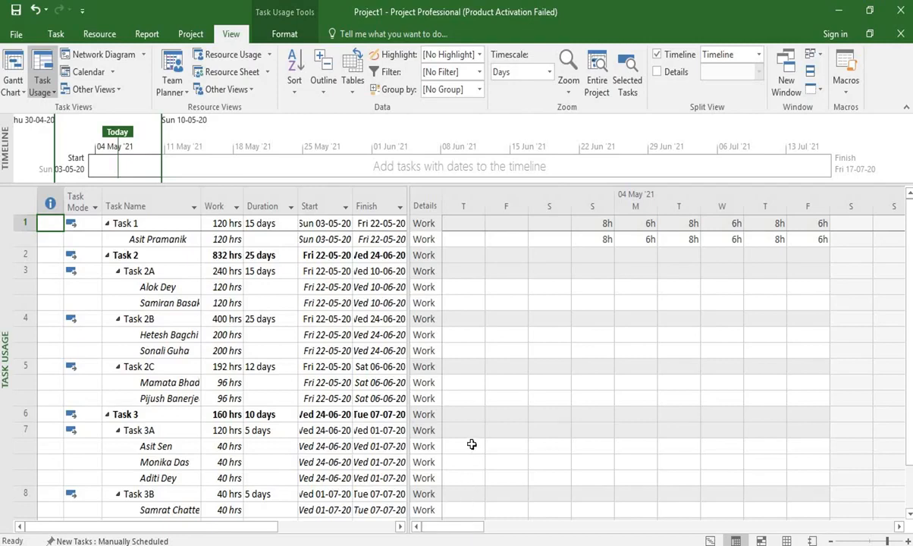
Open the Resource Usage view and examine each resource's daily hours through to the end of Task 4.
click(224, 65)
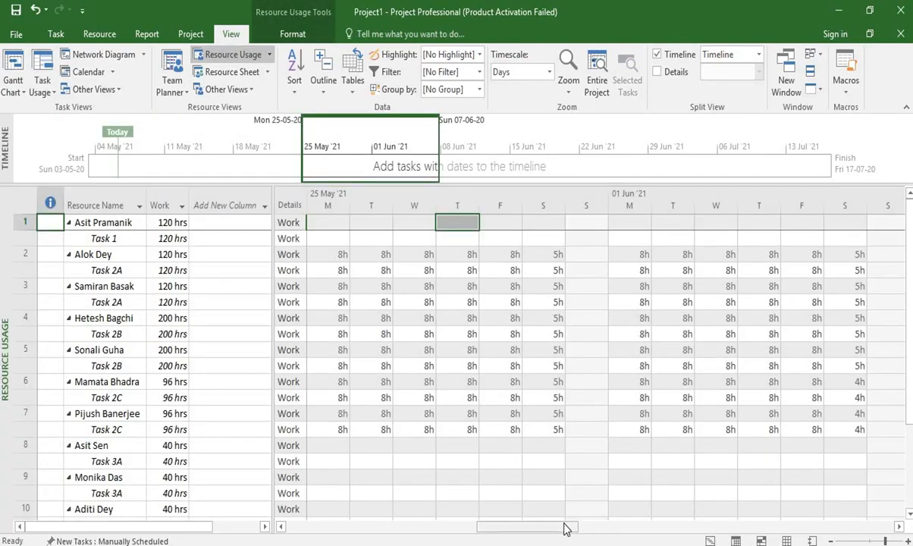
drag(561, 529, 726, 529)
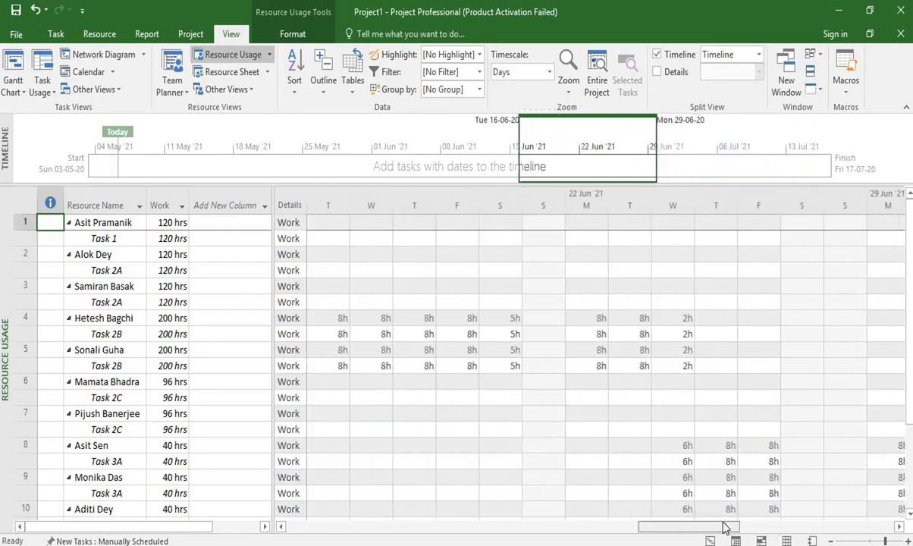
drag(910, 422, 912, 506)
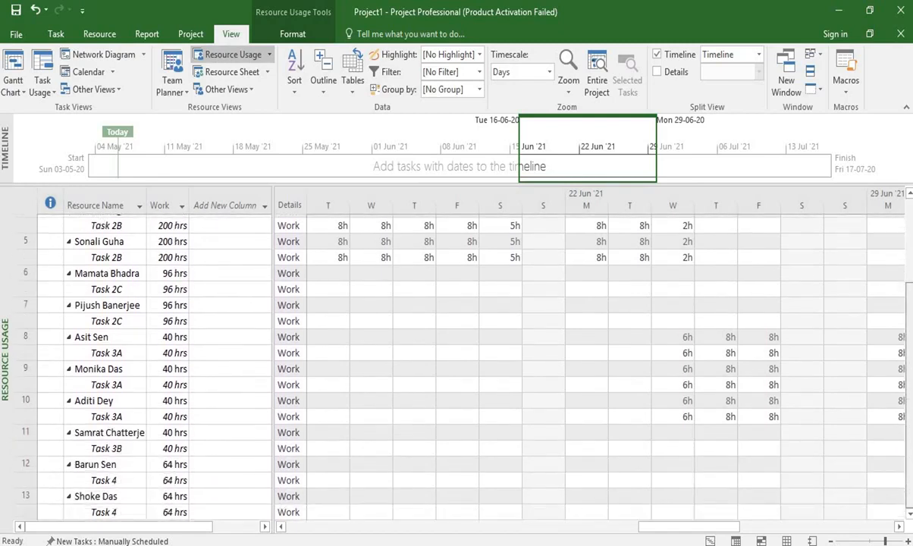
click(851, 531)
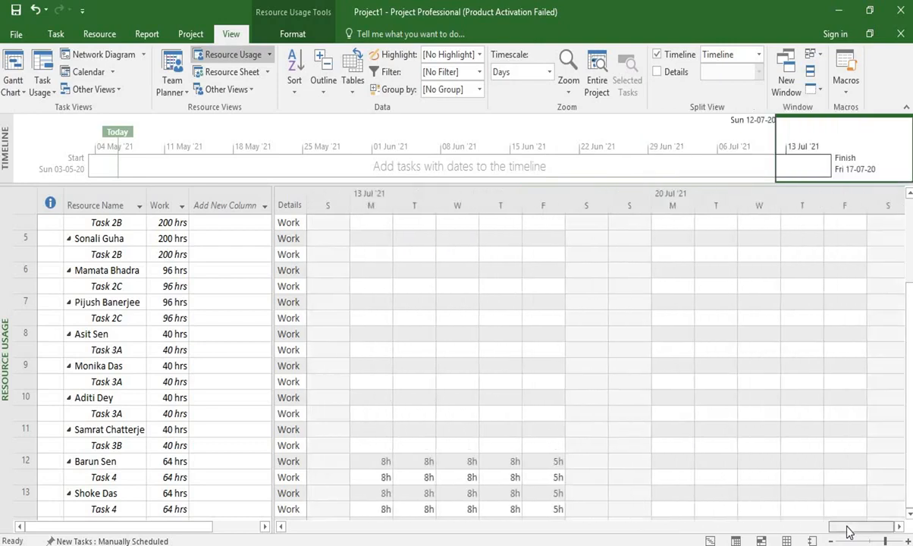
drag(774, 531, 665, 533)
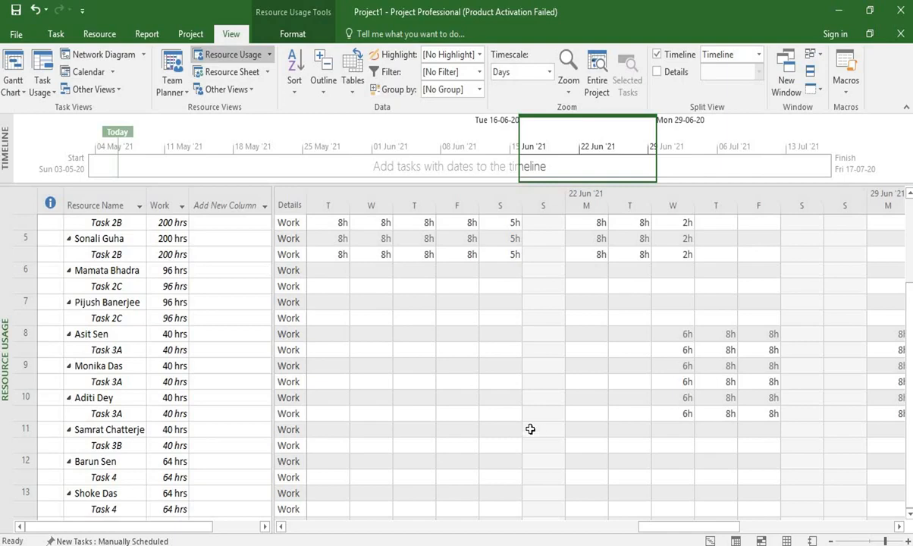
Return to the Gantt Chart view, choose Landscape Orientation and A4 paper for printing, and check the export options.
click(711, 541)
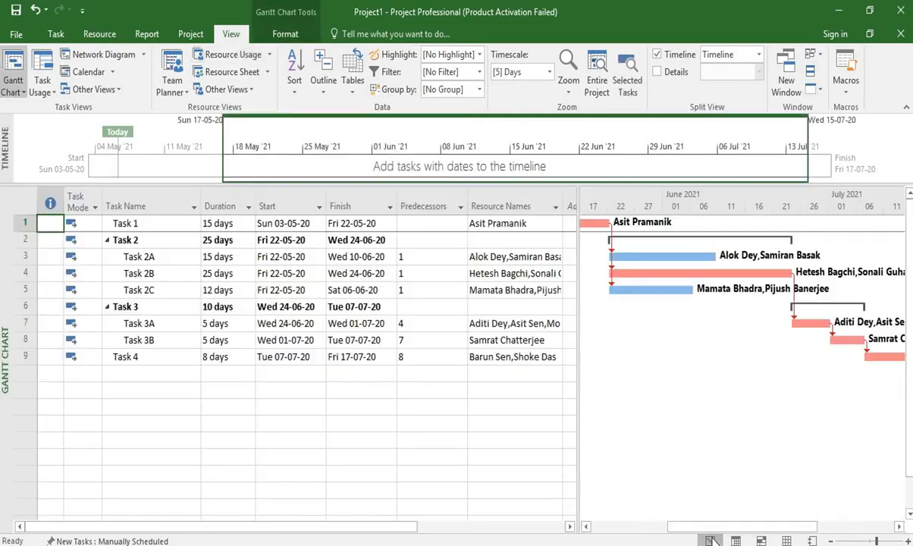
click(14, 36)
click(44, 216)
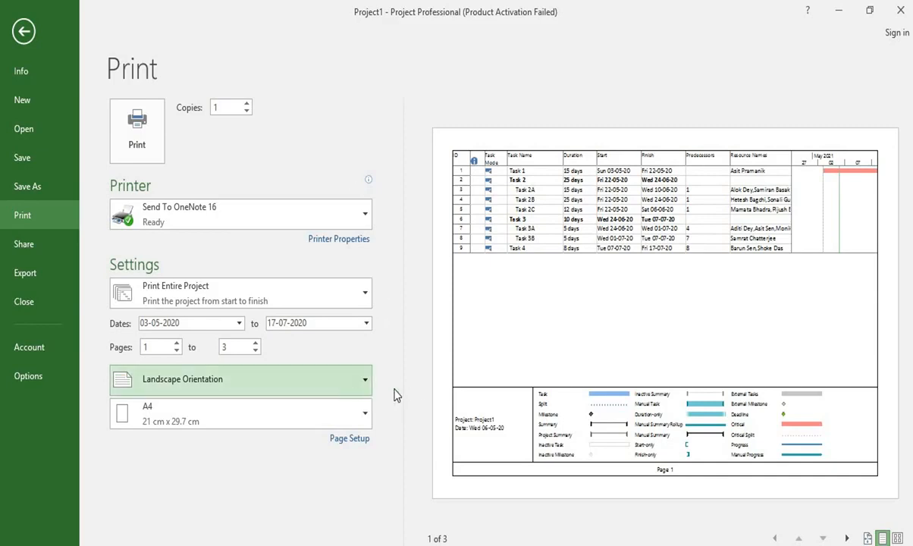
click(339, 382)
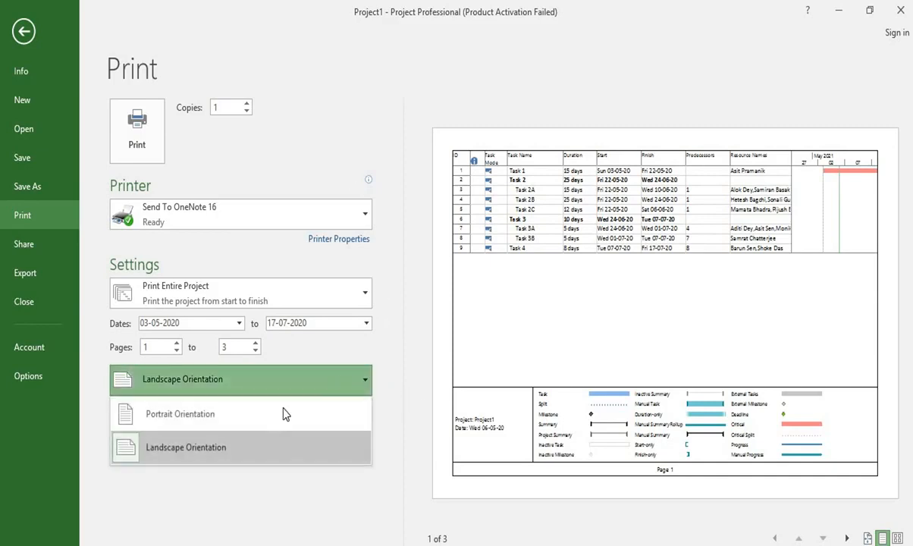
click(282, 454)
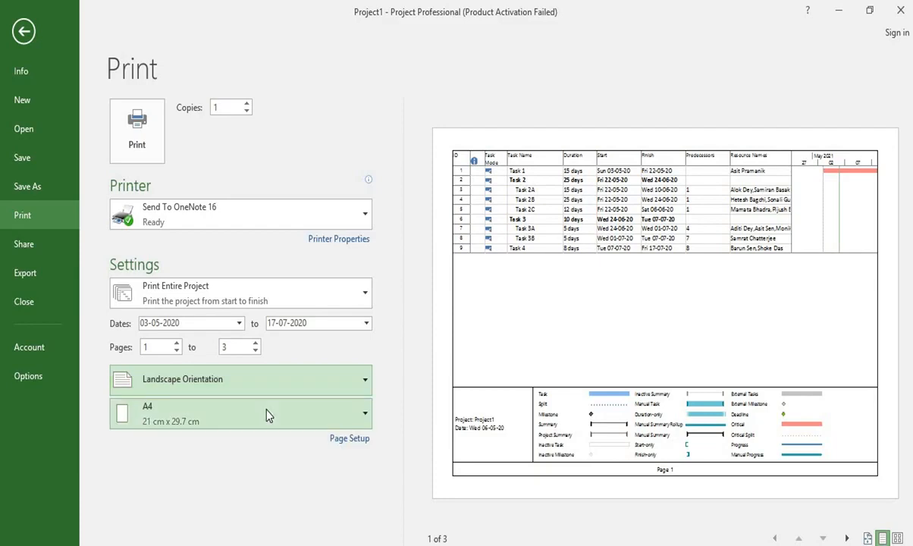
click(266, 413)
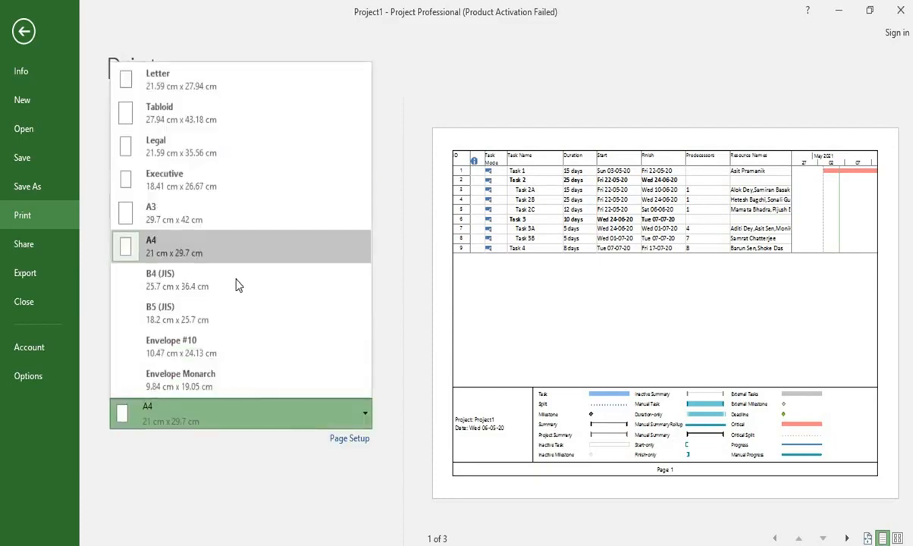
click(190, 242)
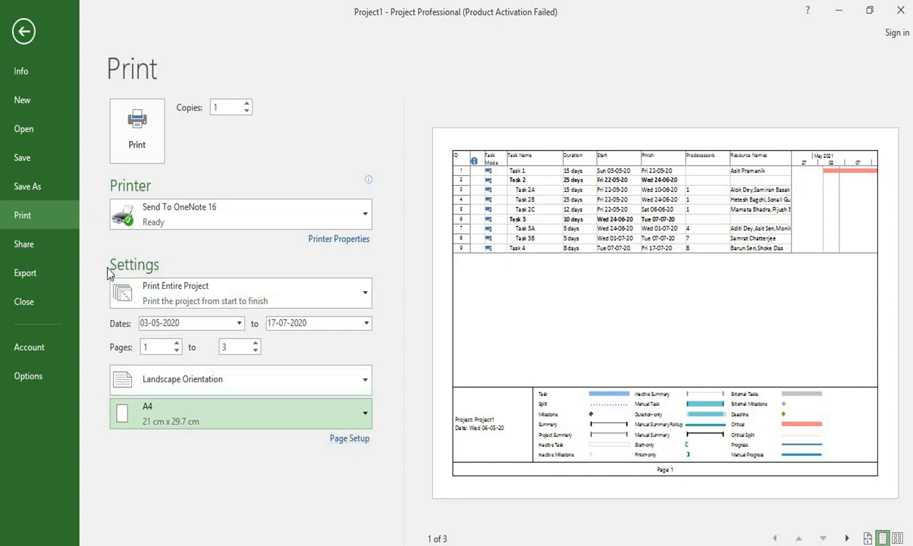
click(44, 280)
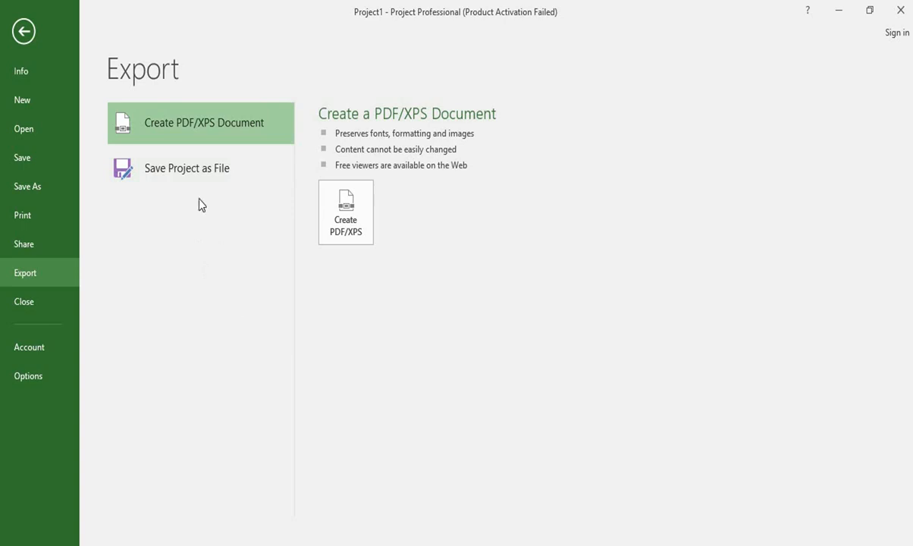
click(24, 32)
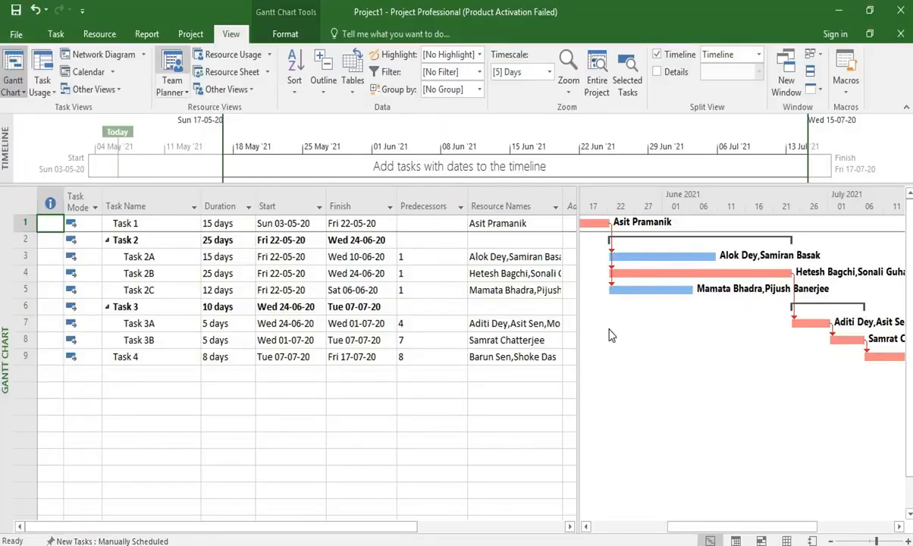